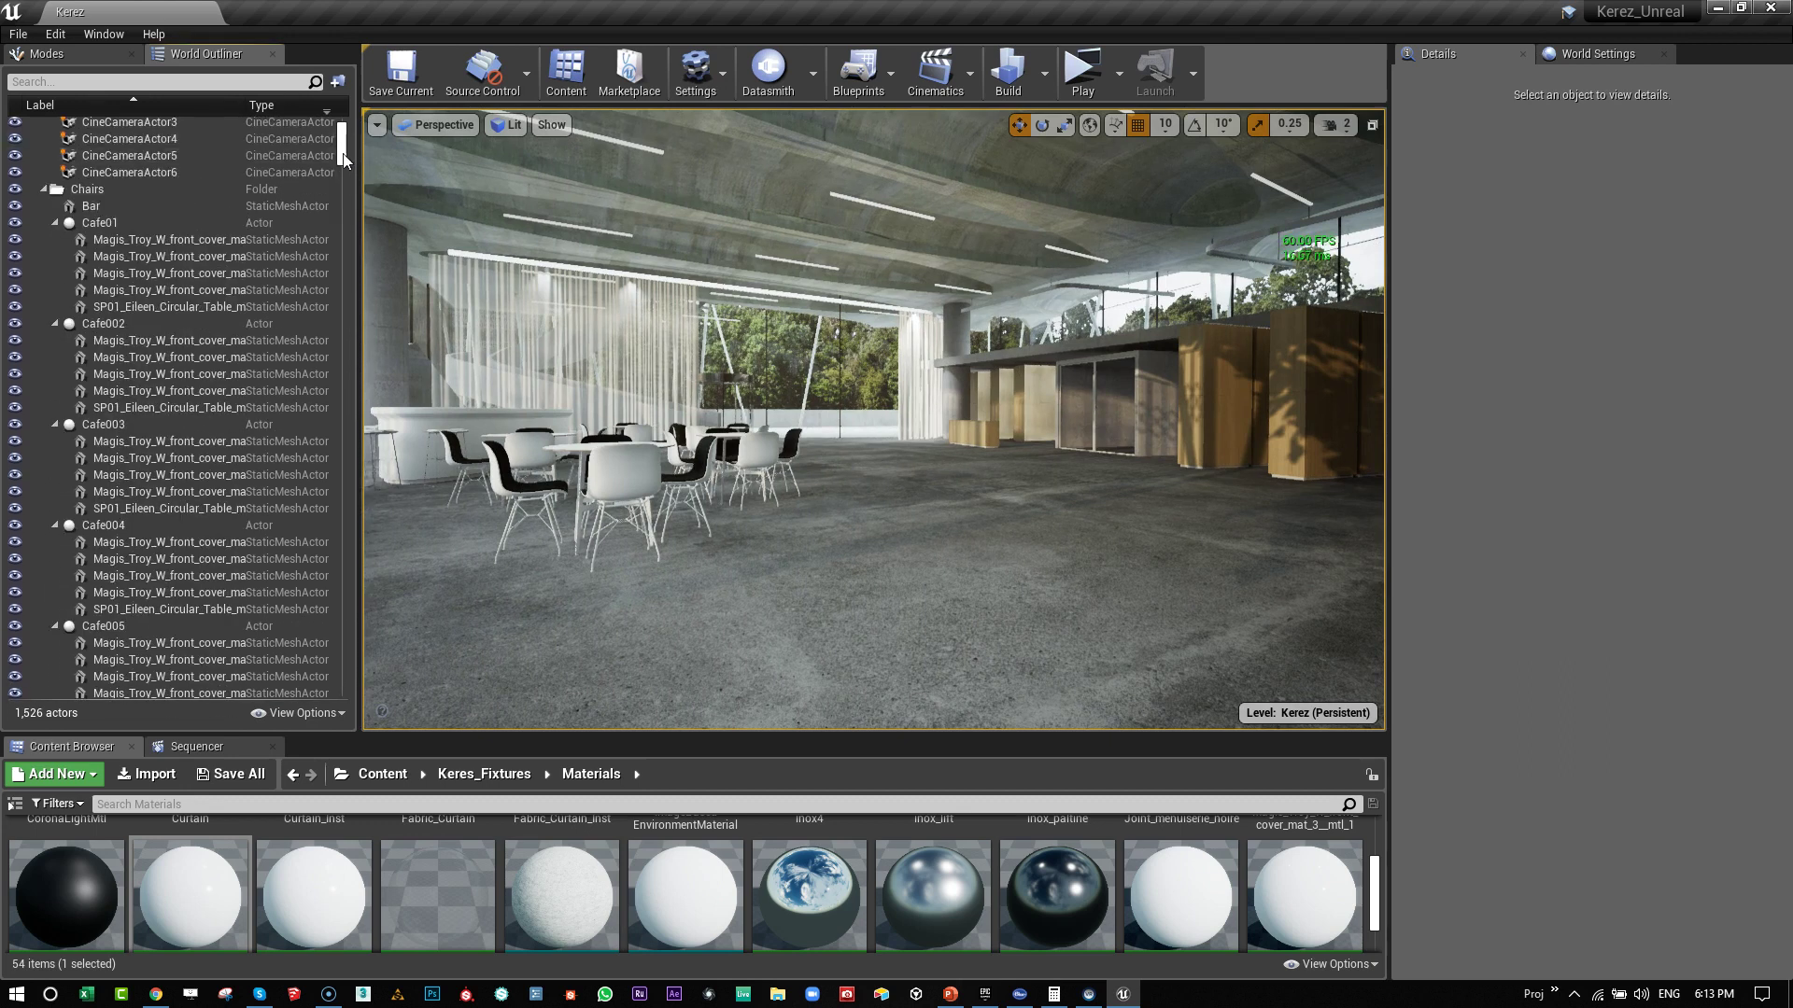
Step: Collapse the Chairs and Lights folders and the Emanon projector rig h001 group in the World Outliner
scroll(269, 178, up, 3)
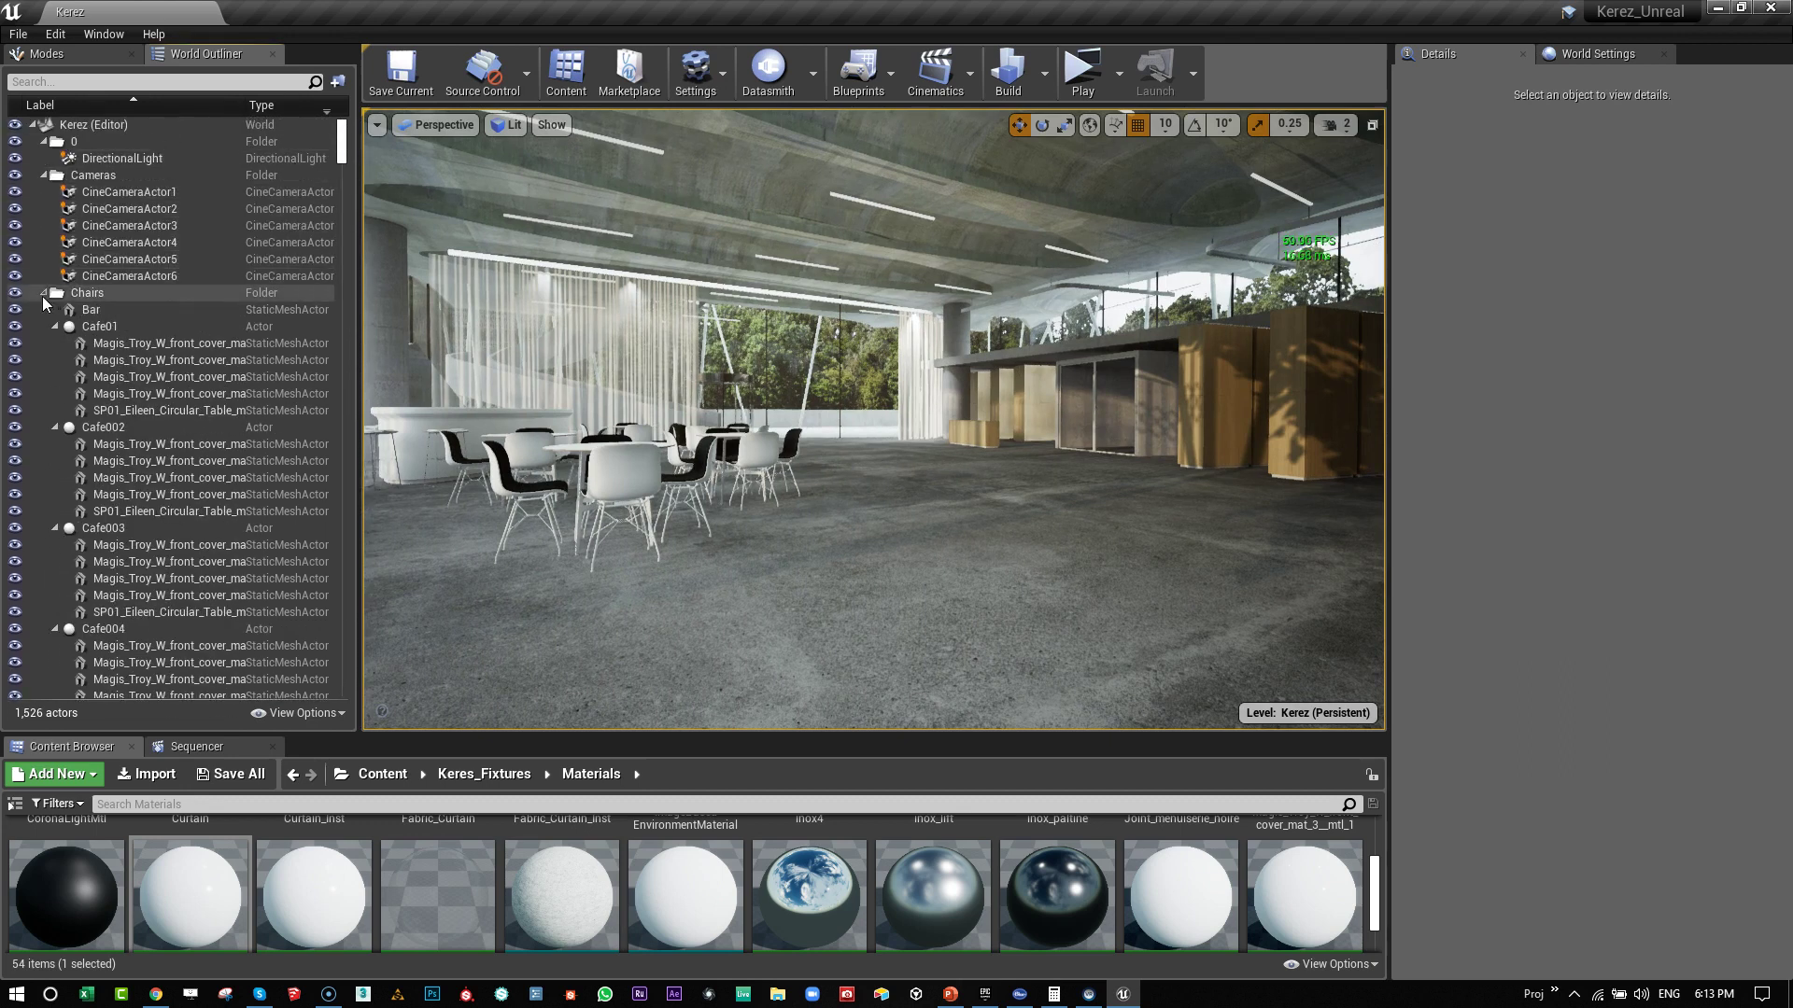
click(43, 293)
click(43, 309)
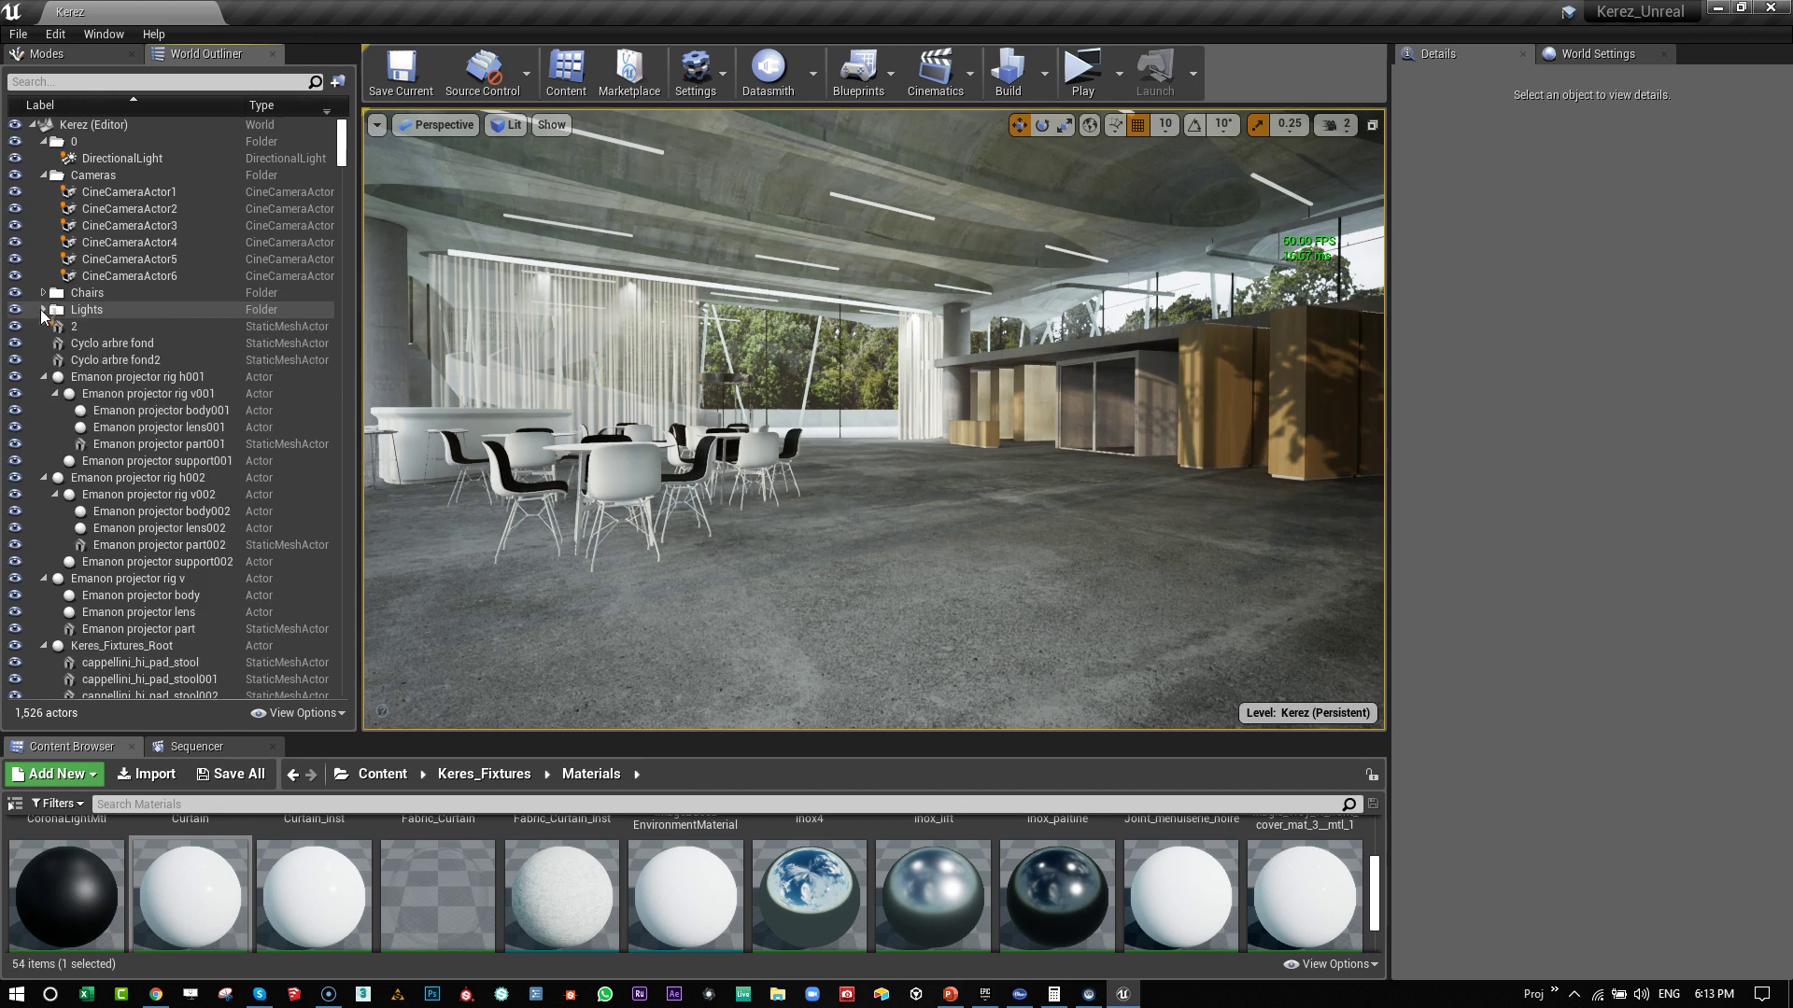
click(43, 377)
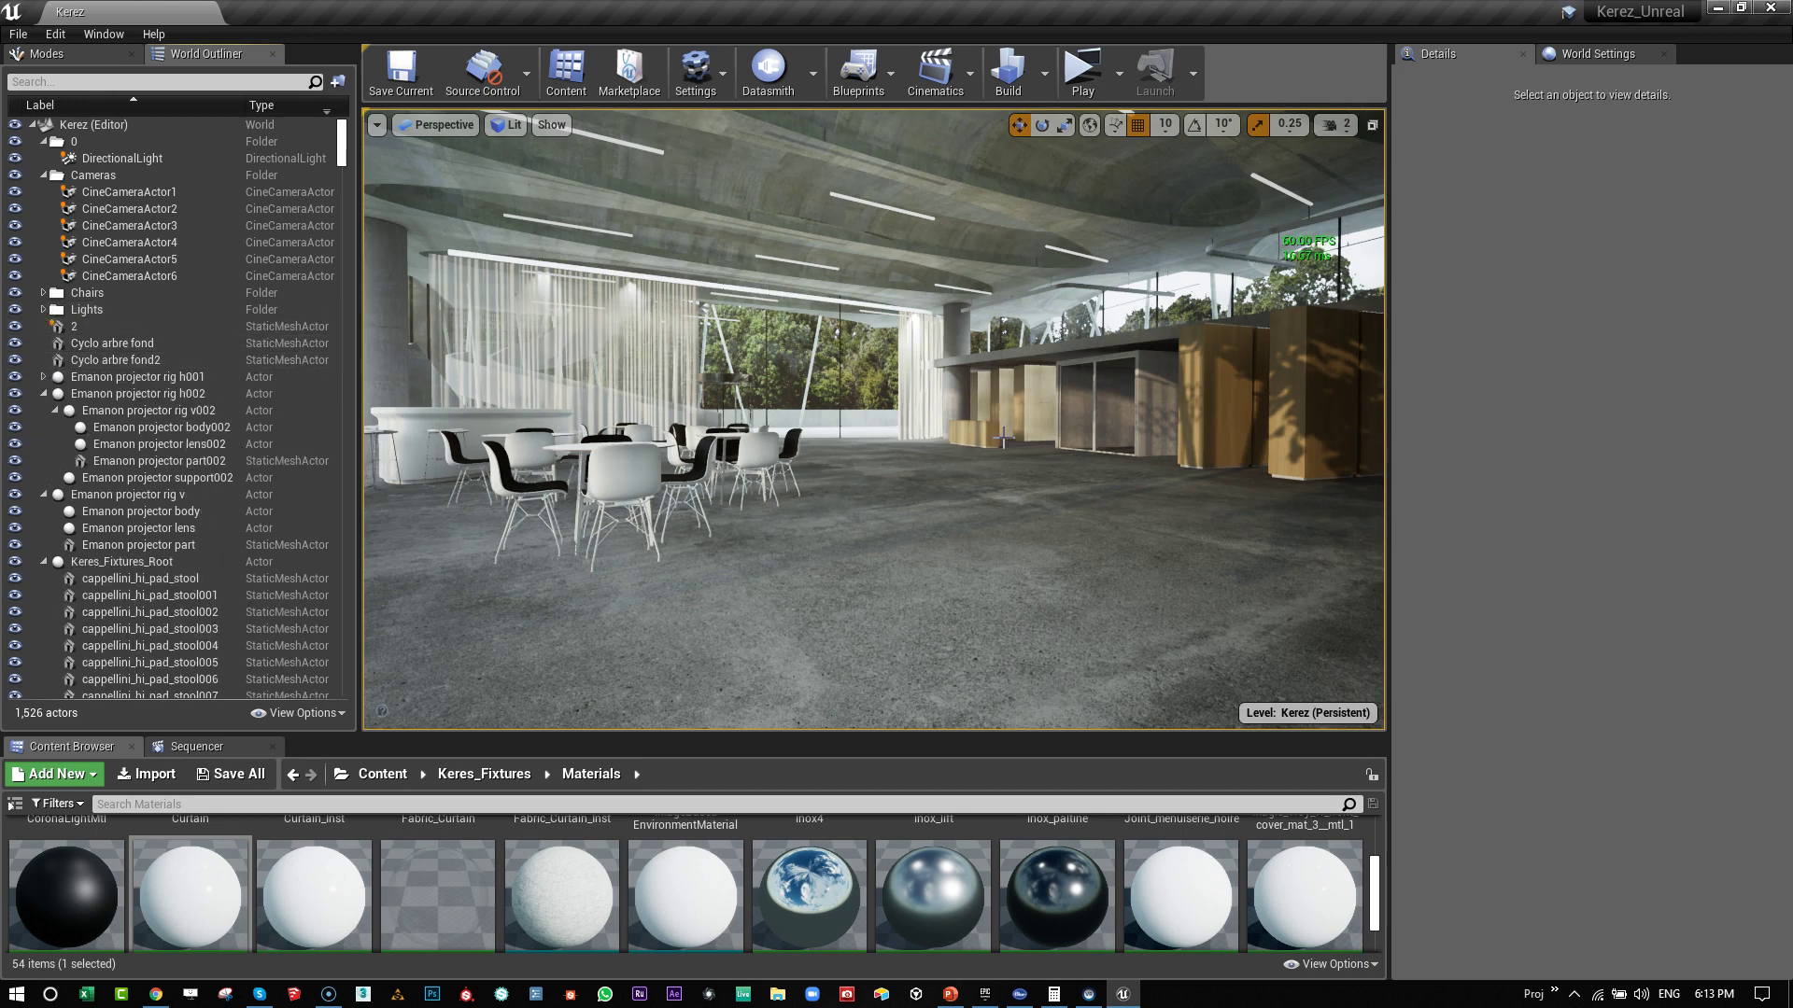
Step: Examine the café area and seating hall in an immersive viewport, and select a chair in the nearest row to inspect its details
mouse_move(889, 455)
right_down()
mouse_move(944, 451)
mouse_move(867, 440)
right_up()
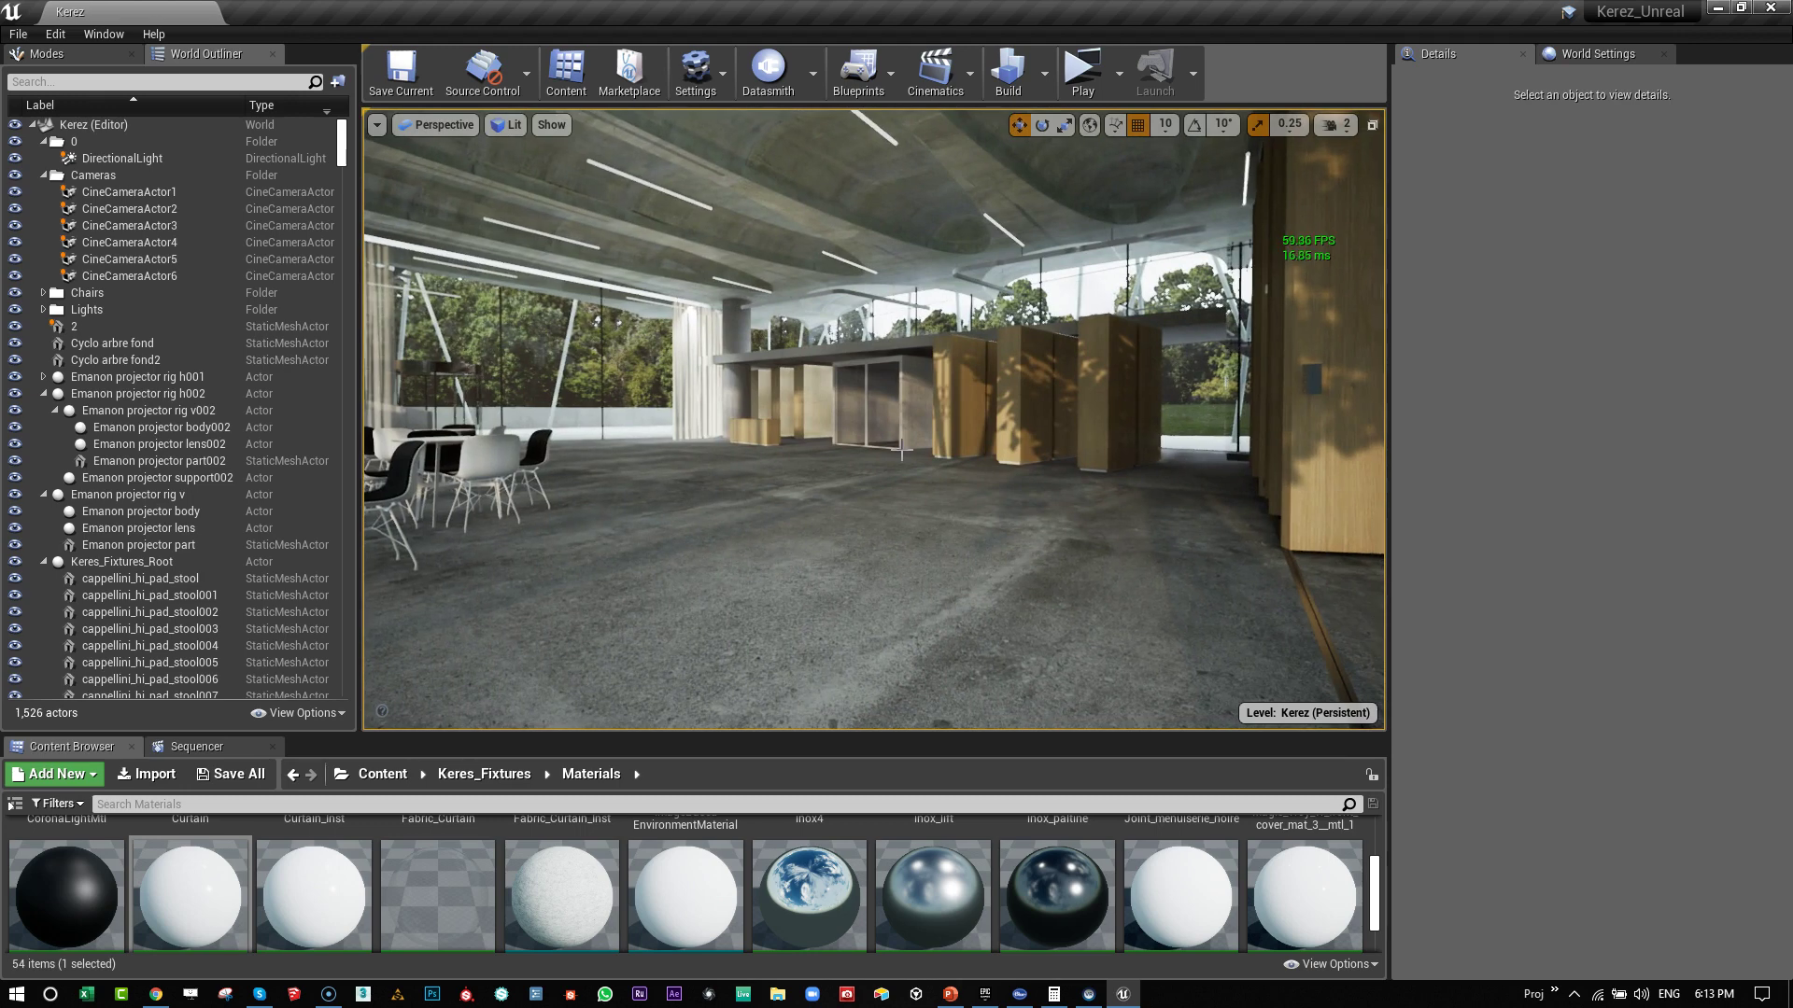
key(F11)
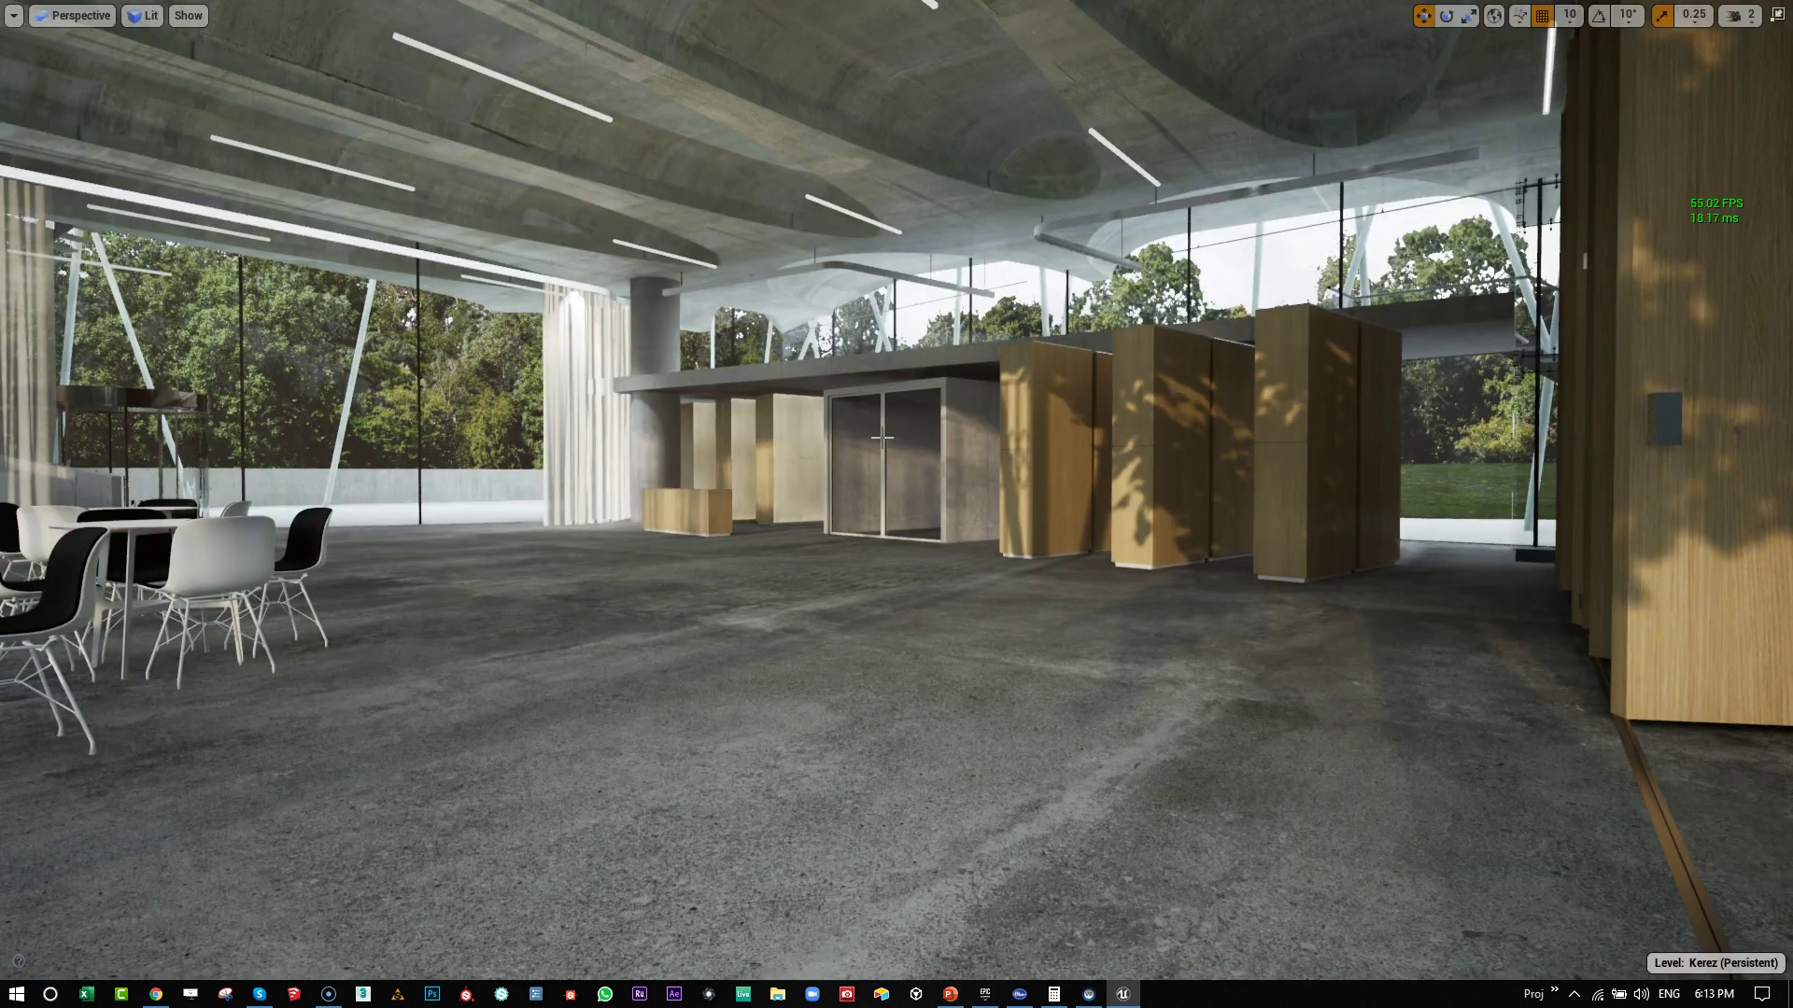
right_drag(947, 486, 1027, 480)
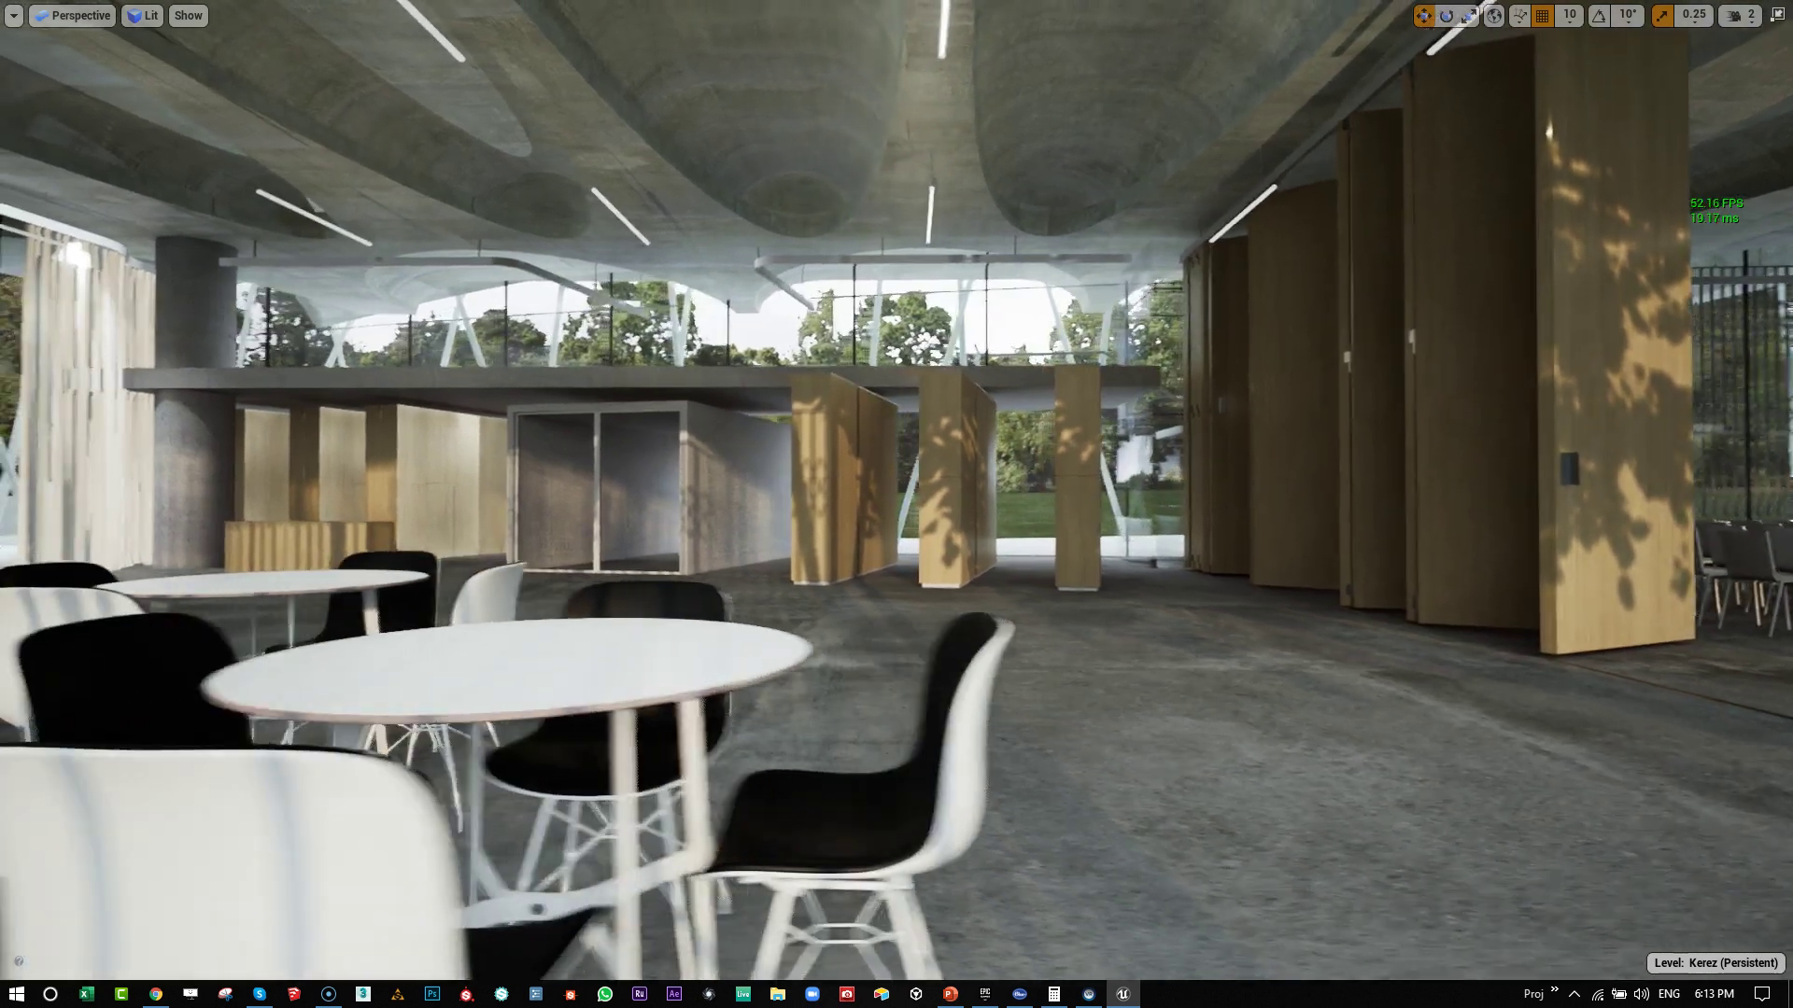
right_drag(897, 504, 907, 486)
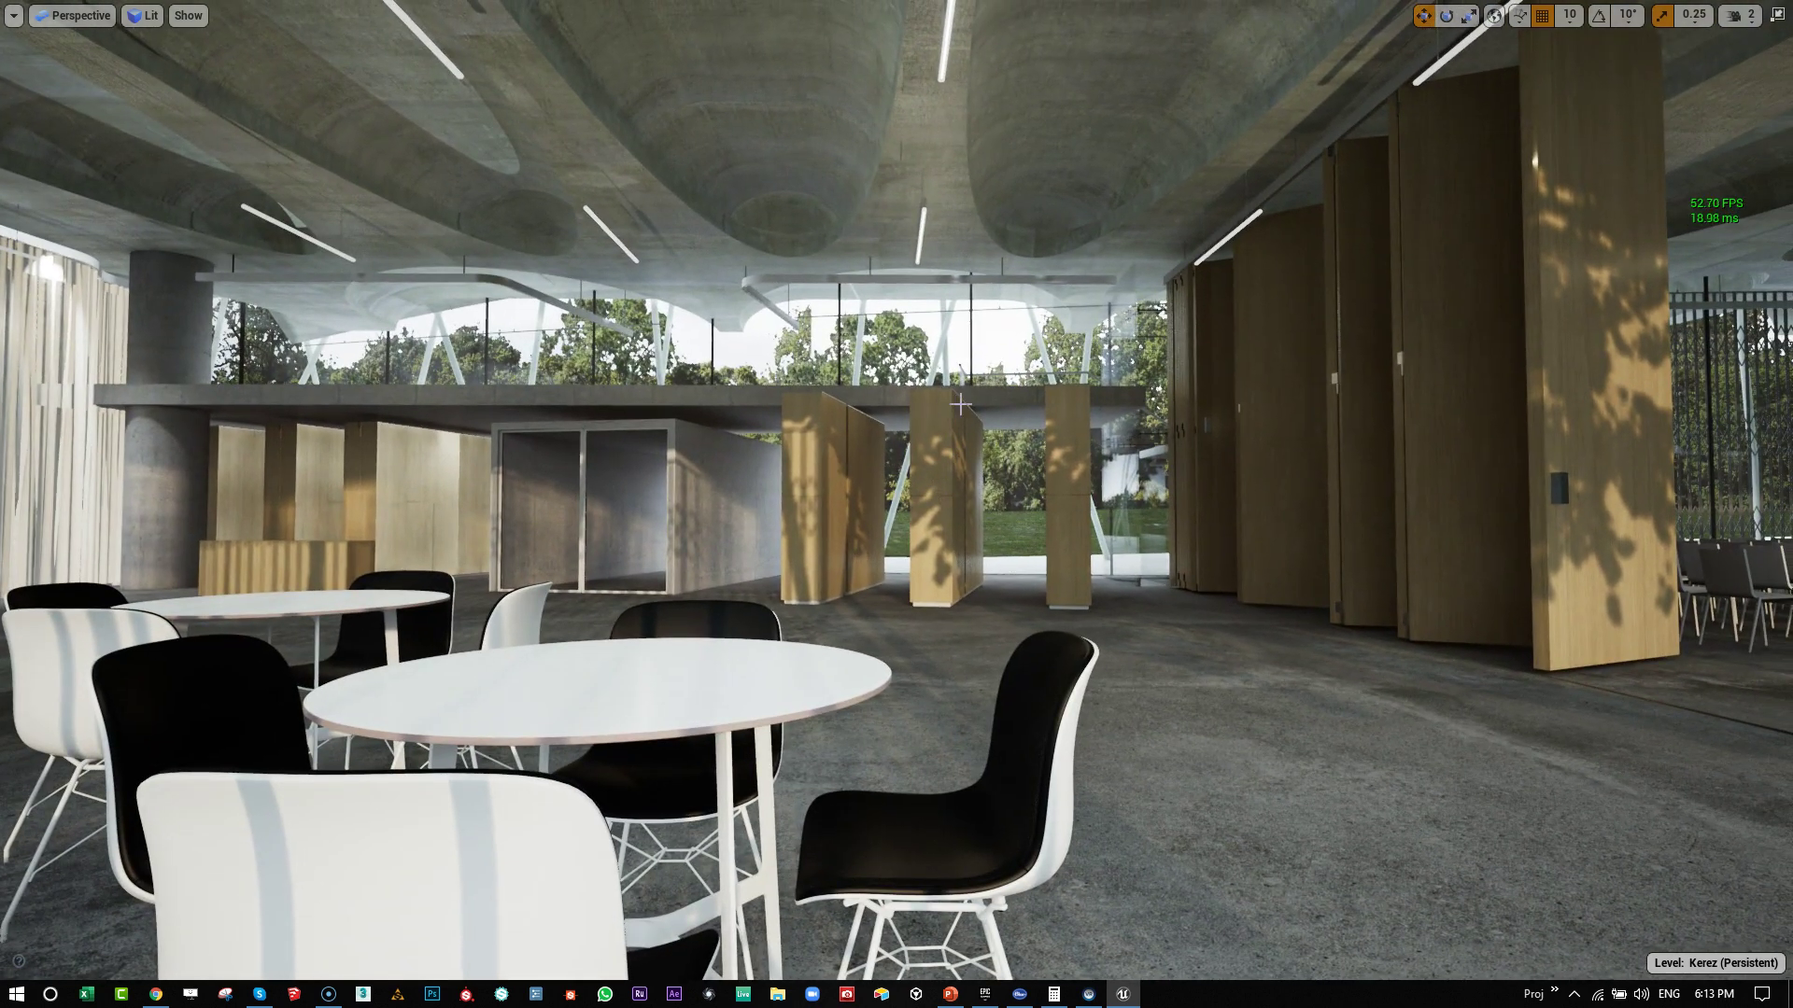
right_drag(952, 463, 1019, 463)
key(e)
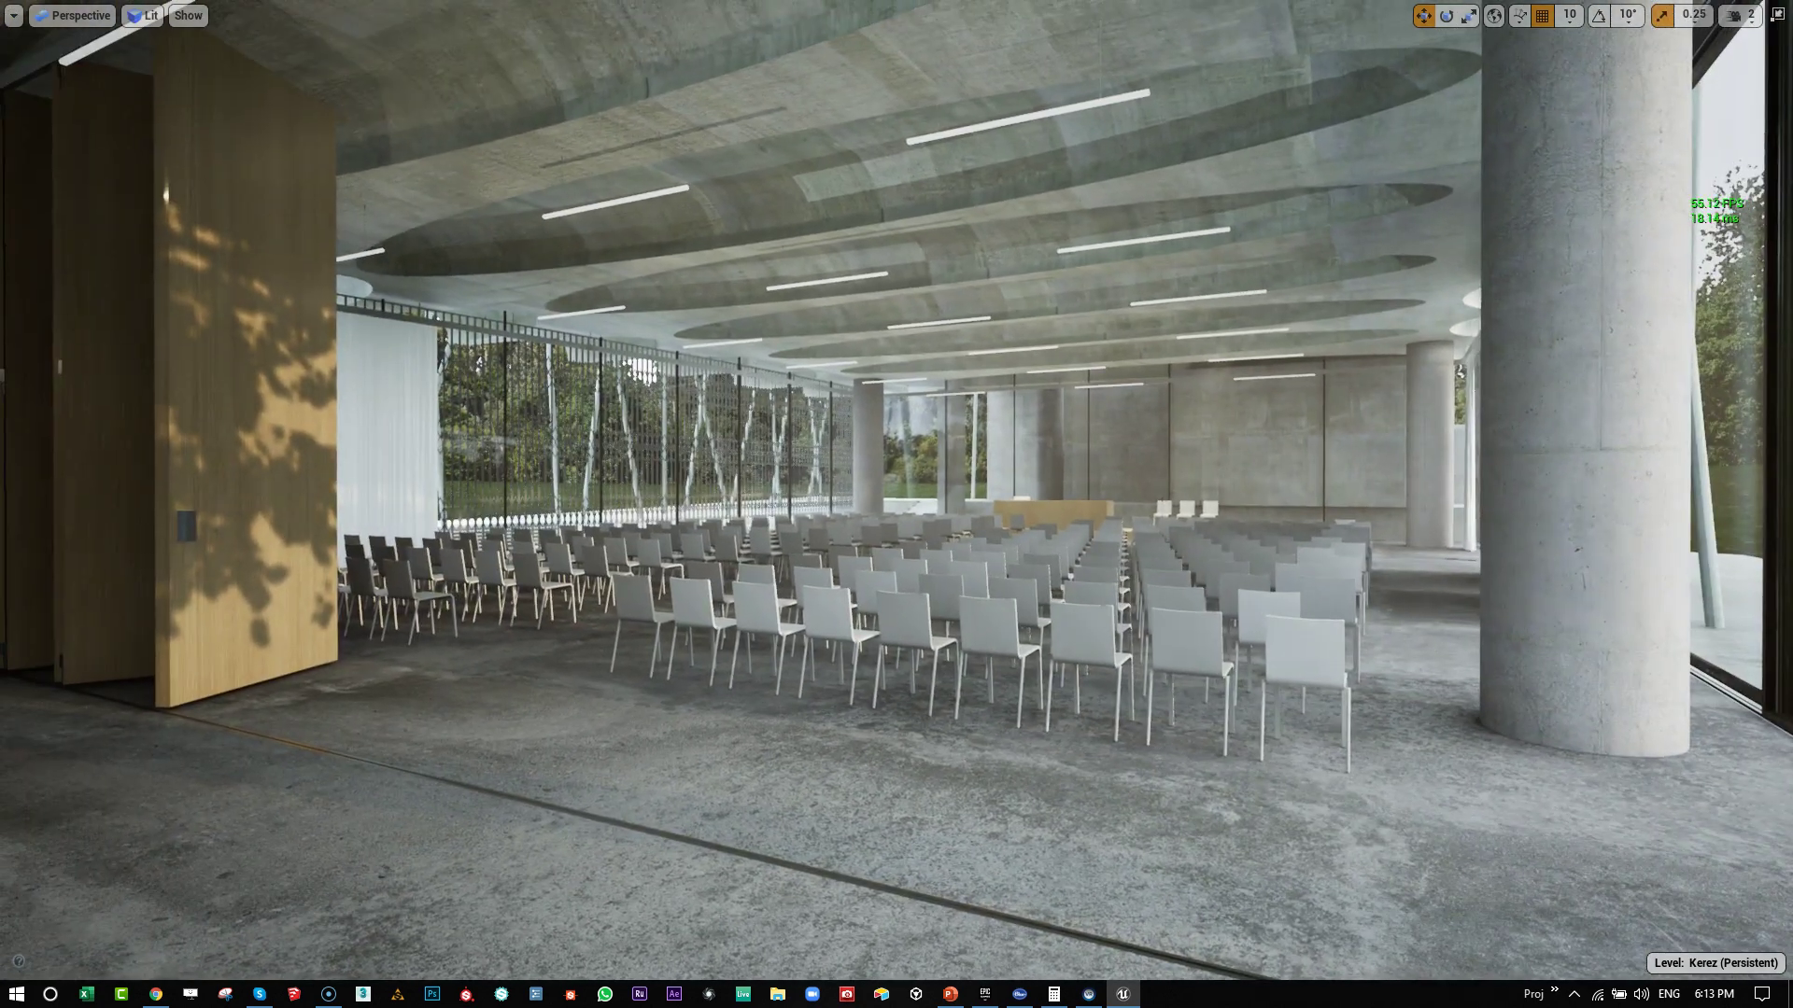
click(839, 598)
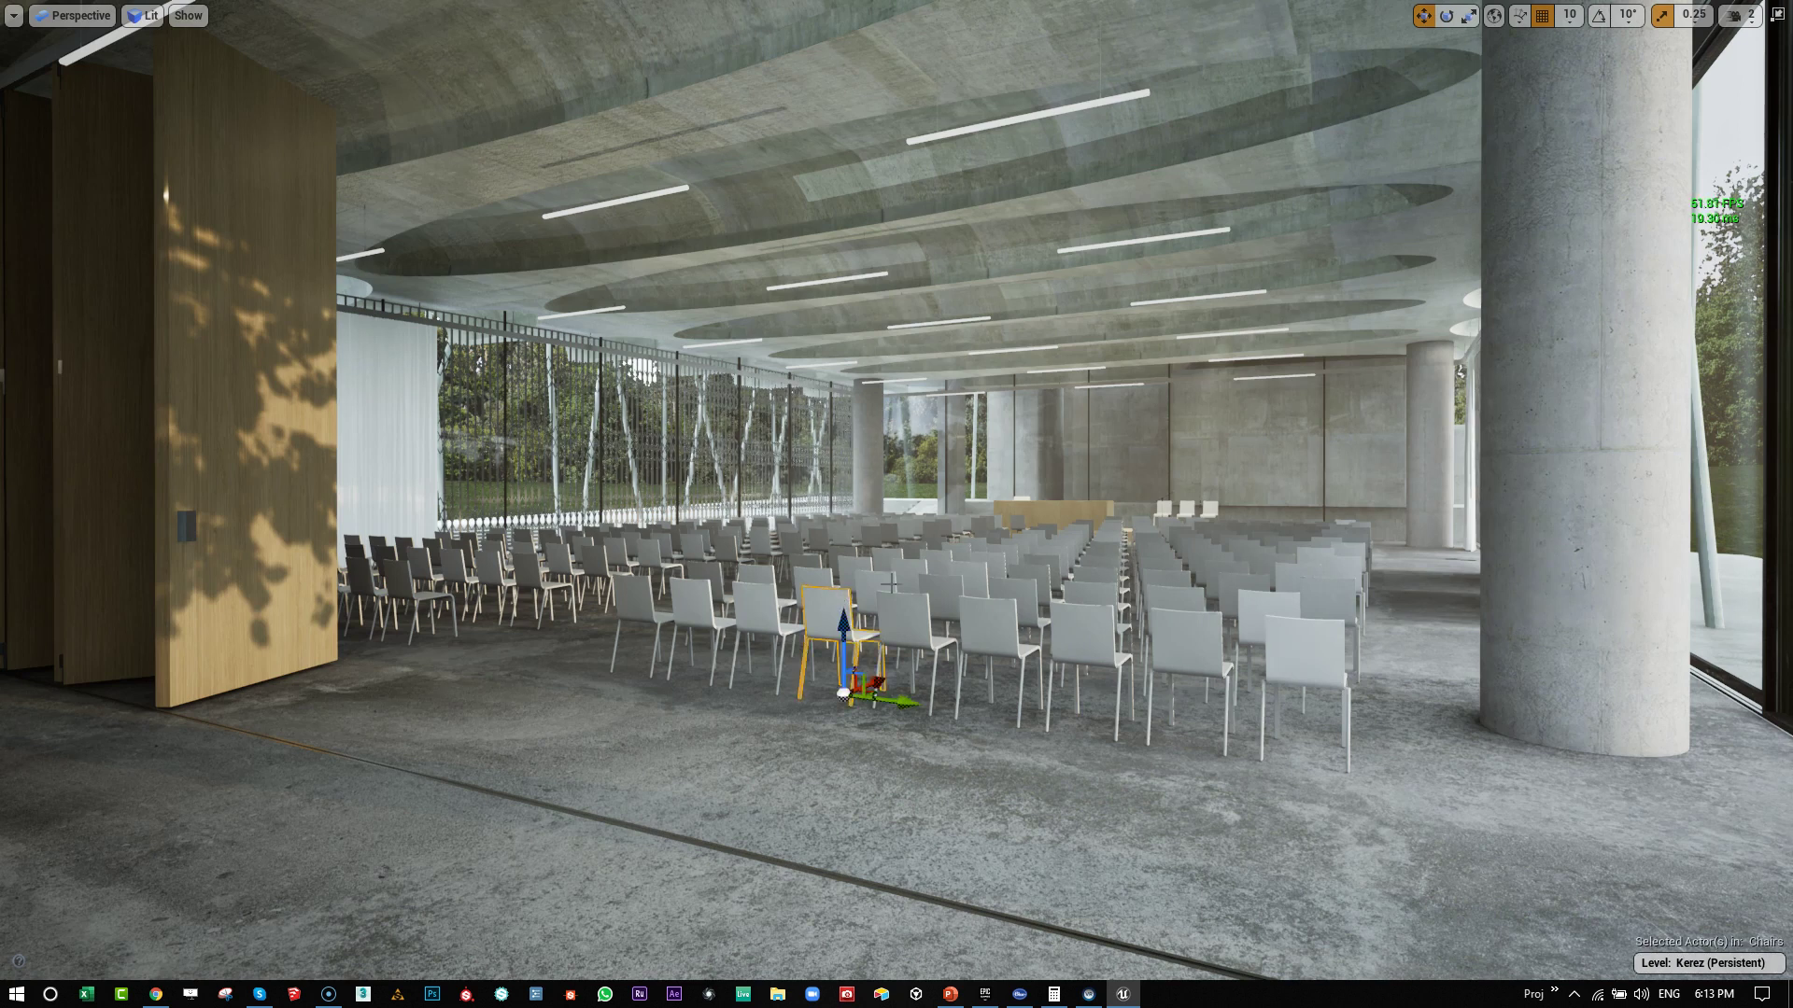
key(F11)
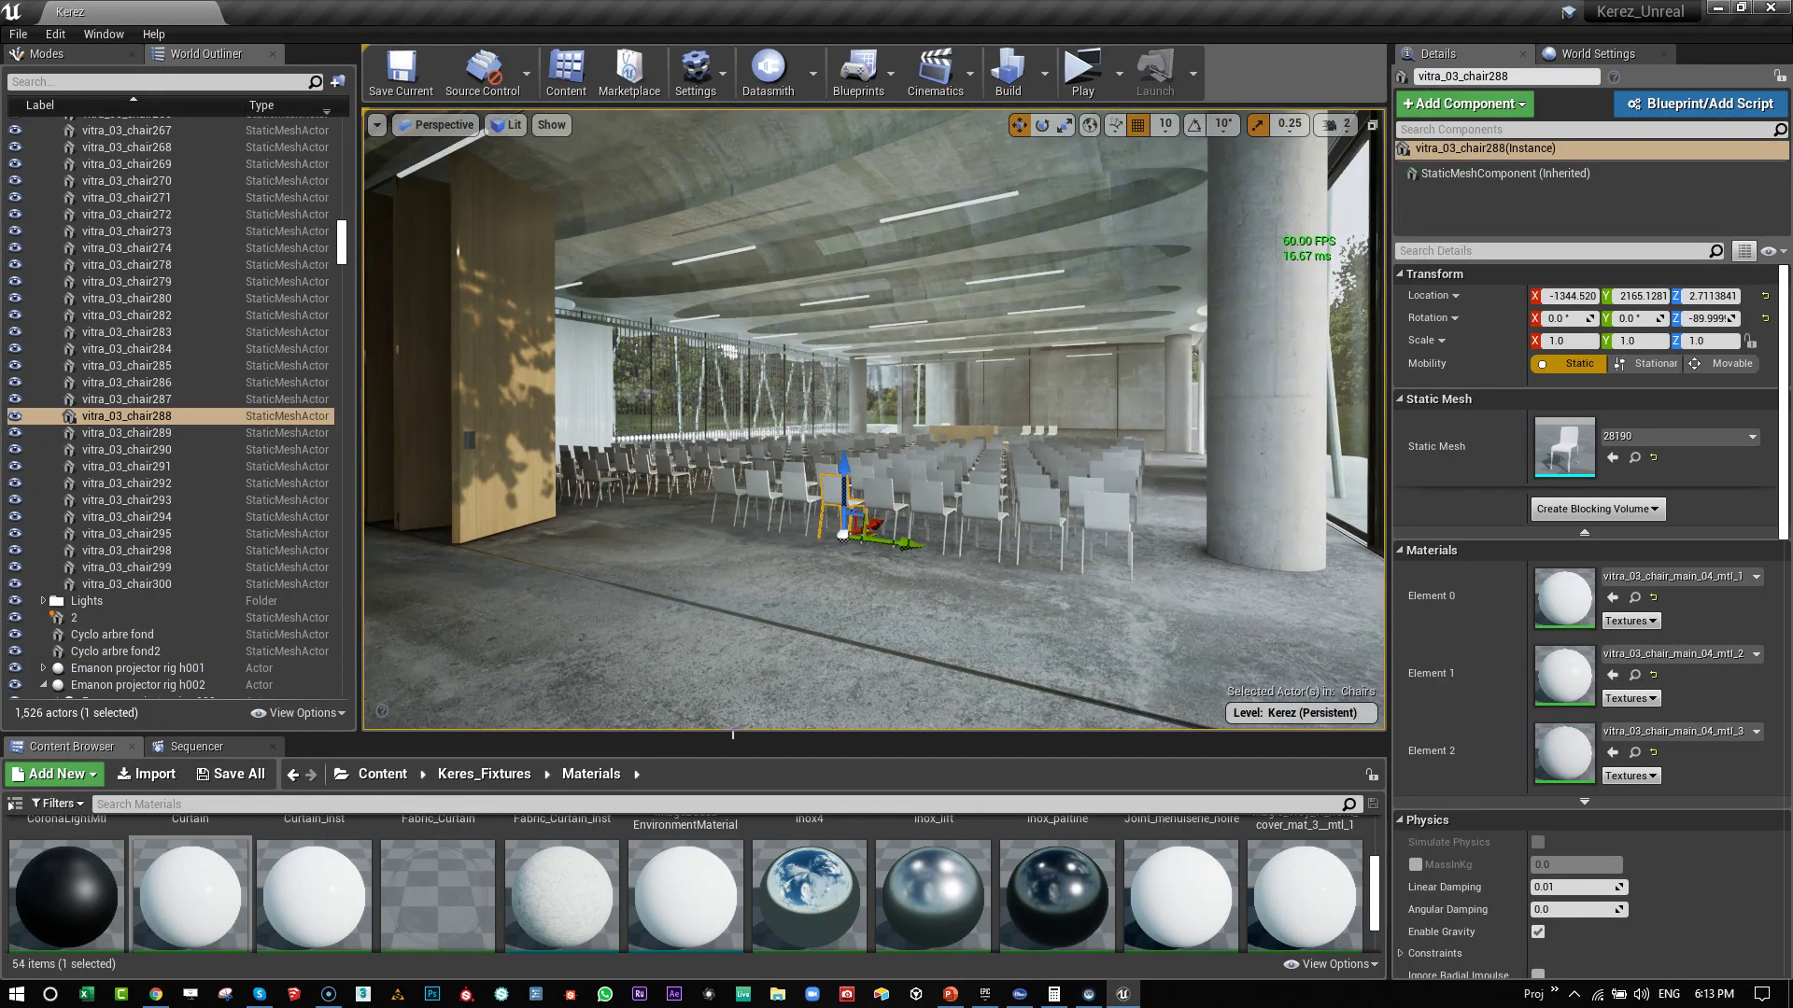
Step: Enlarge the Content Browser with smaller thumbnails so all the materials fit, and clear the chair selection
drag(738, 735, 742, 599)
click(1333, 964)
drag(1364, 900, 1341, 900)
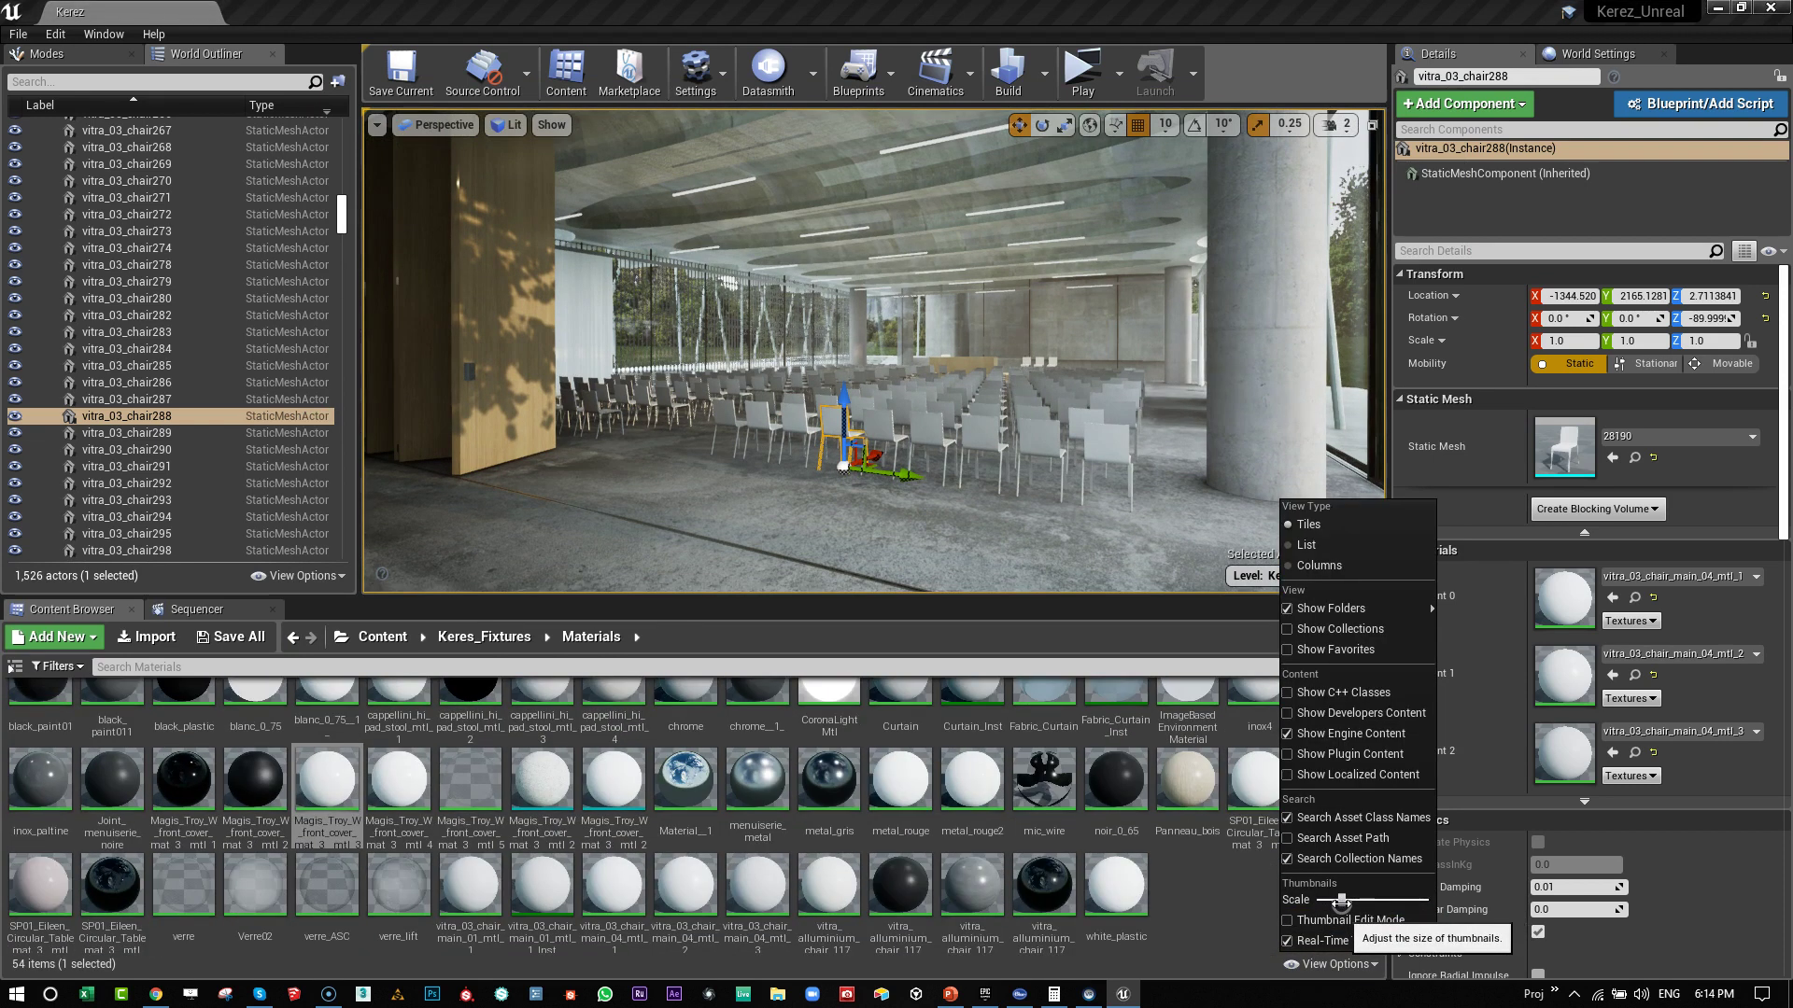
click(843, 605)
drag(843, 605, 850, 537)
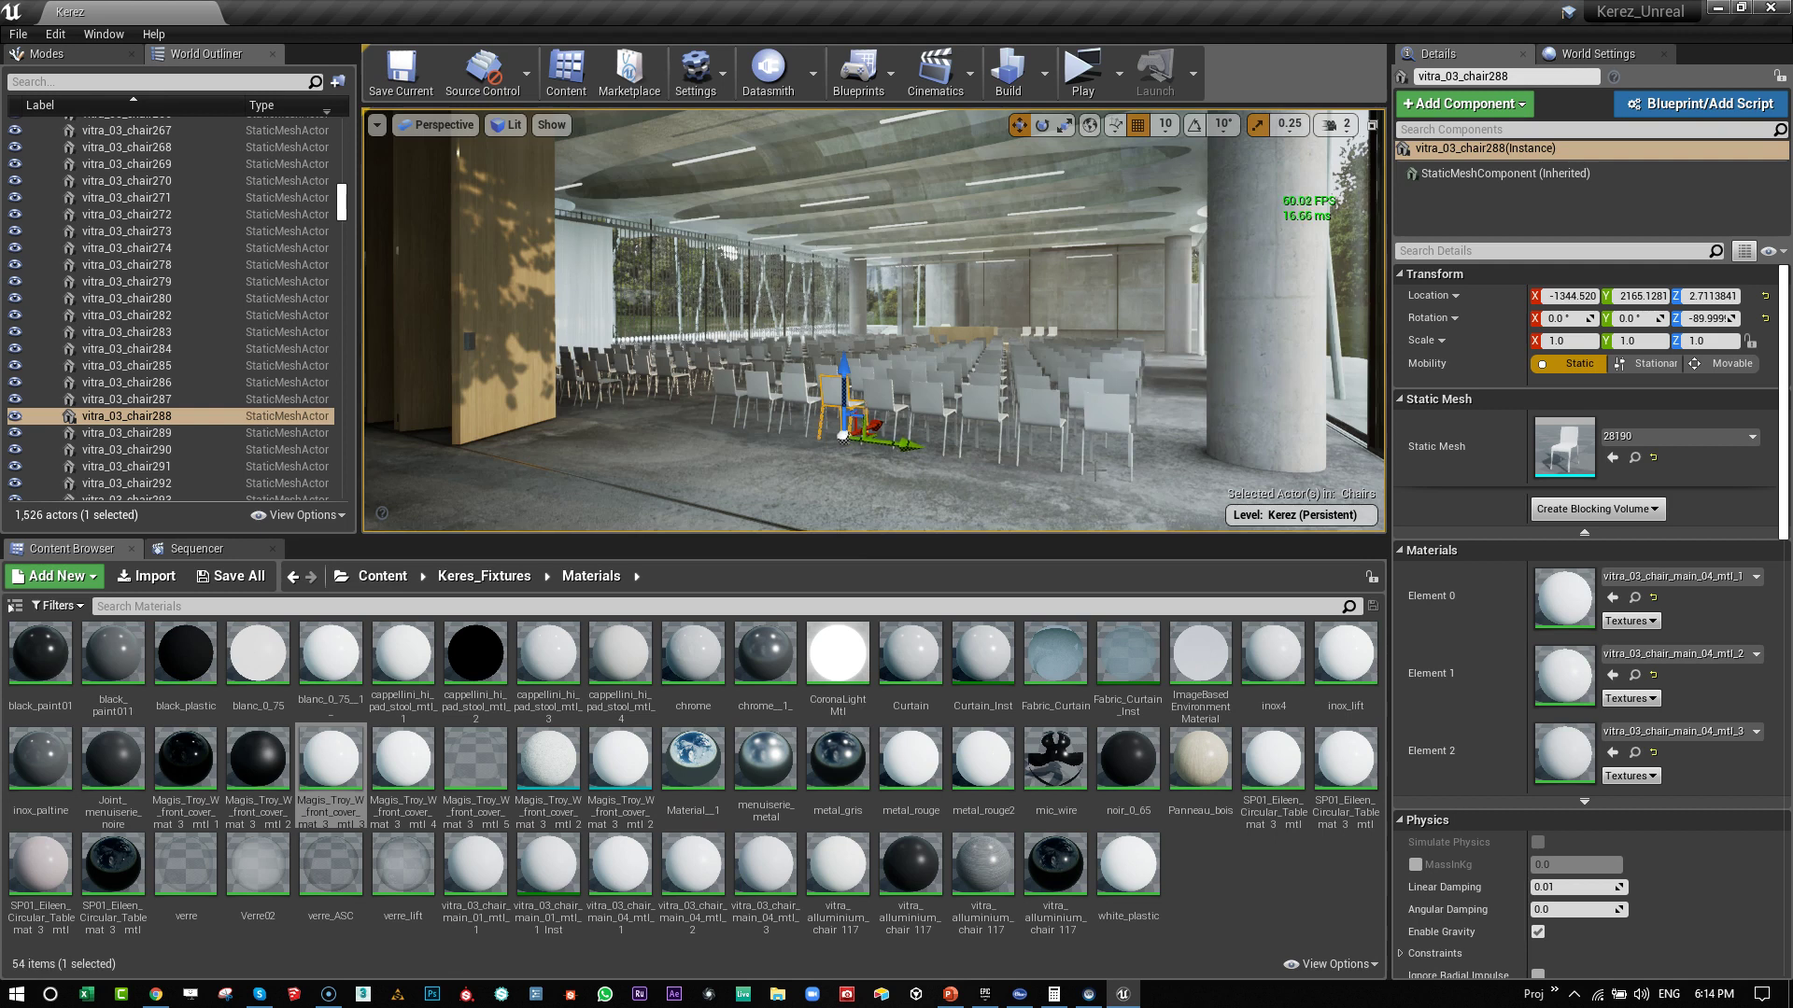
right_drag(874, 320, 841, 312)
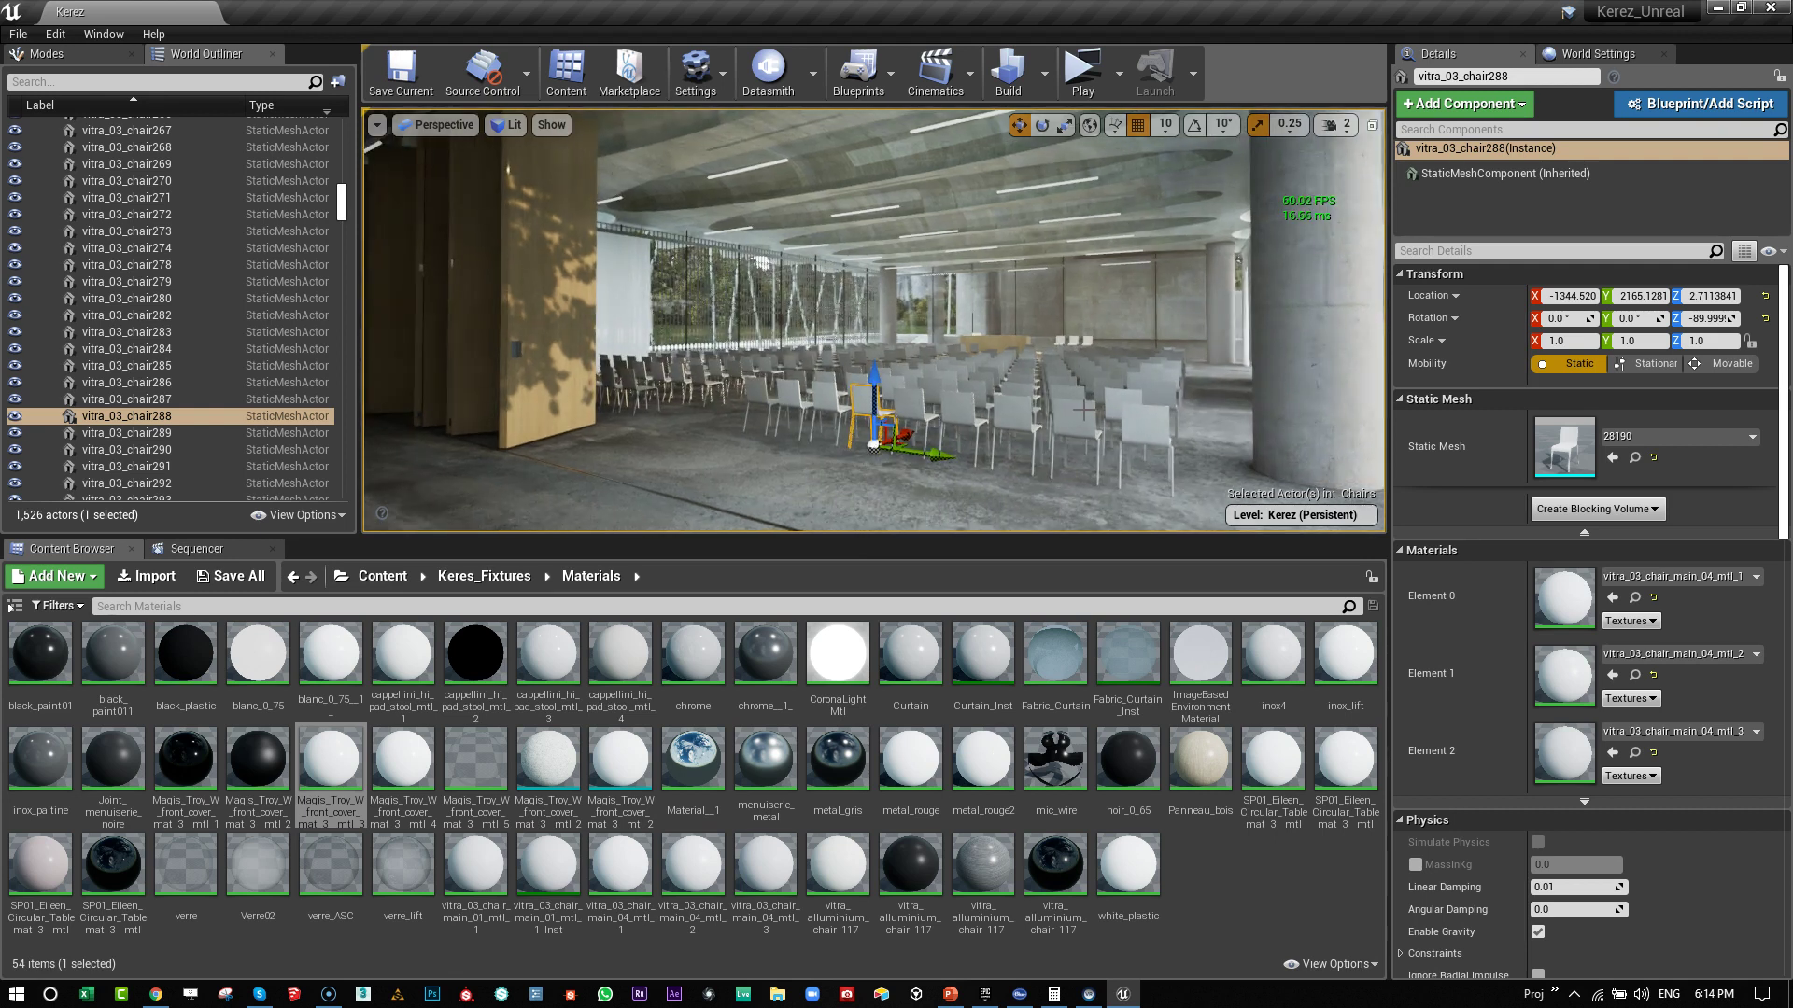
key(Escape)
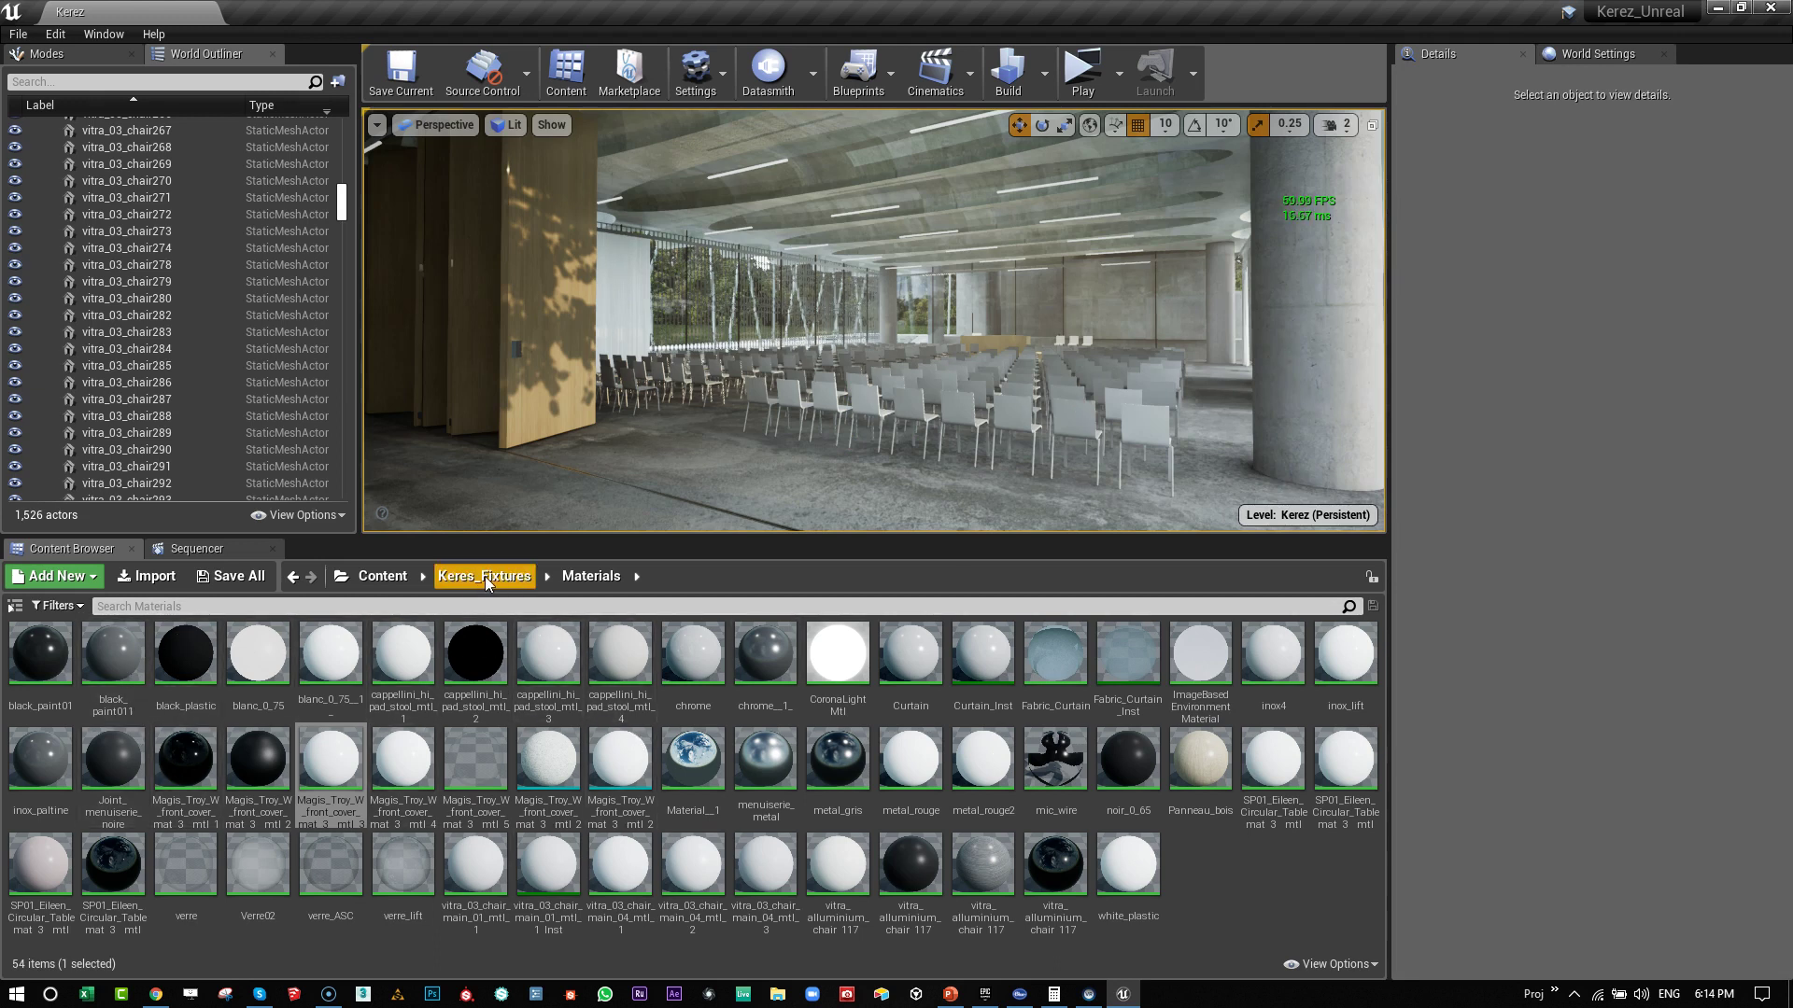
Step: Go up to the Content root and reopen the Keres_Fixtures Materials folder
click(396, 578)
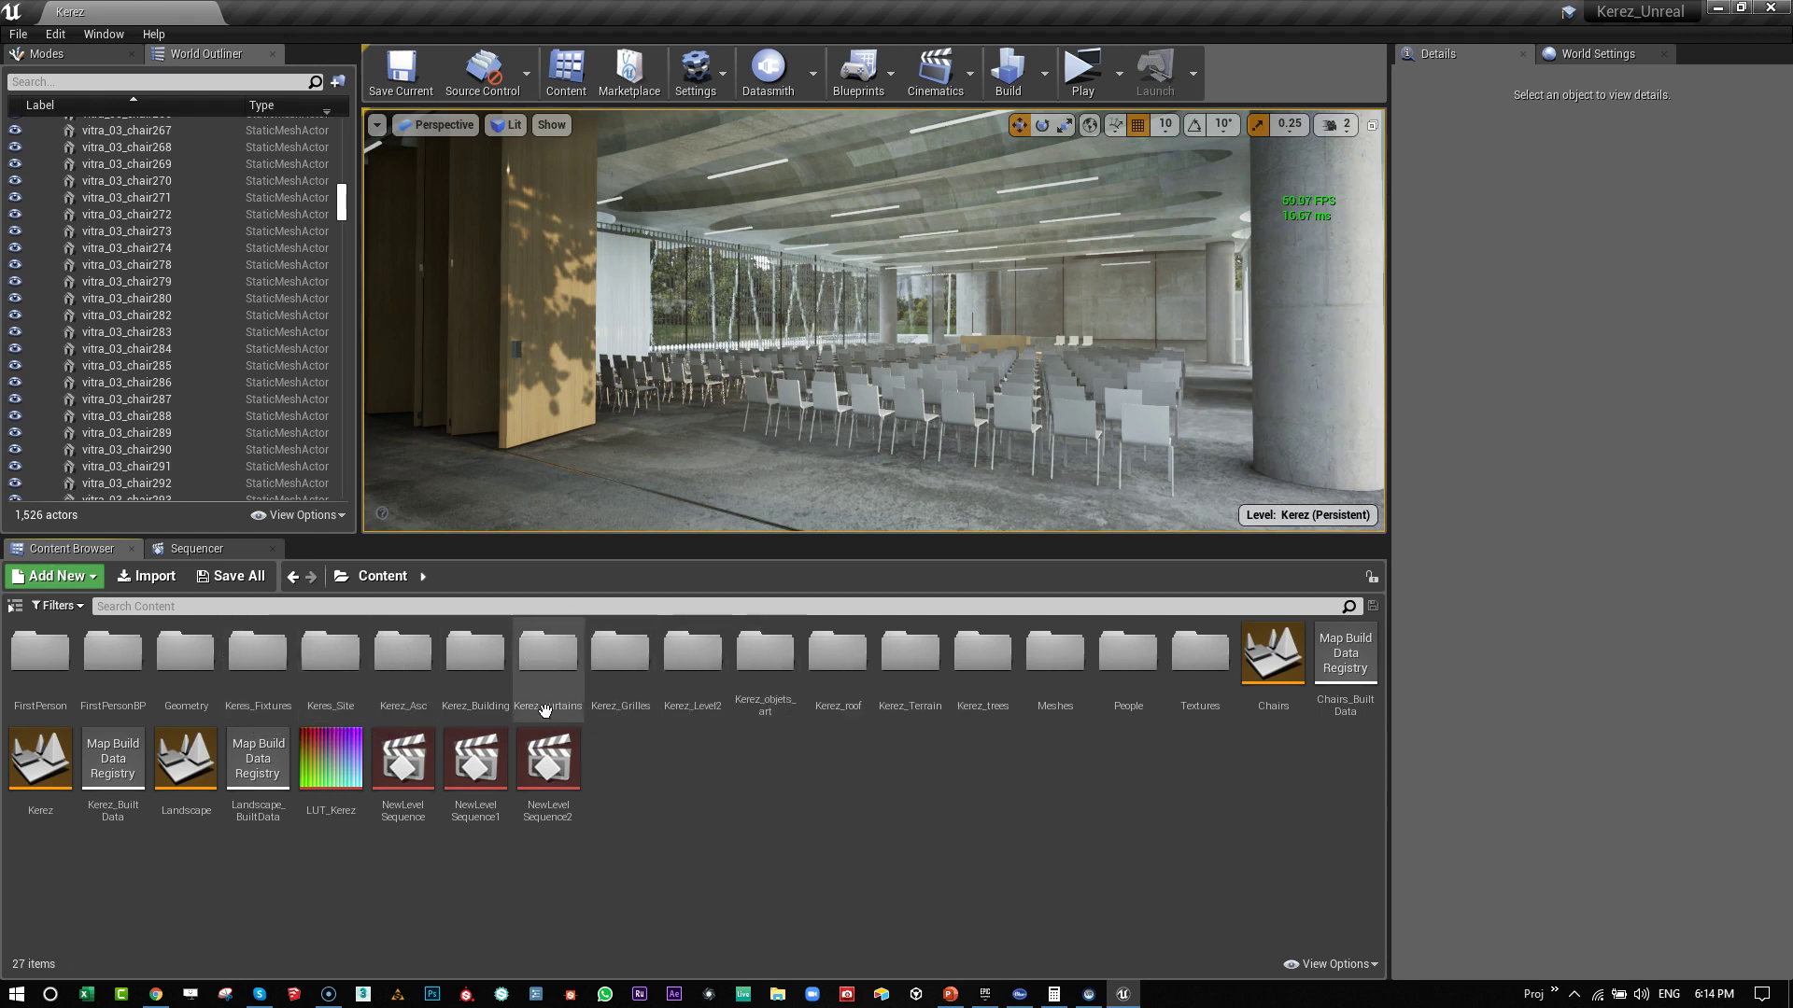
double_click(258, 644)
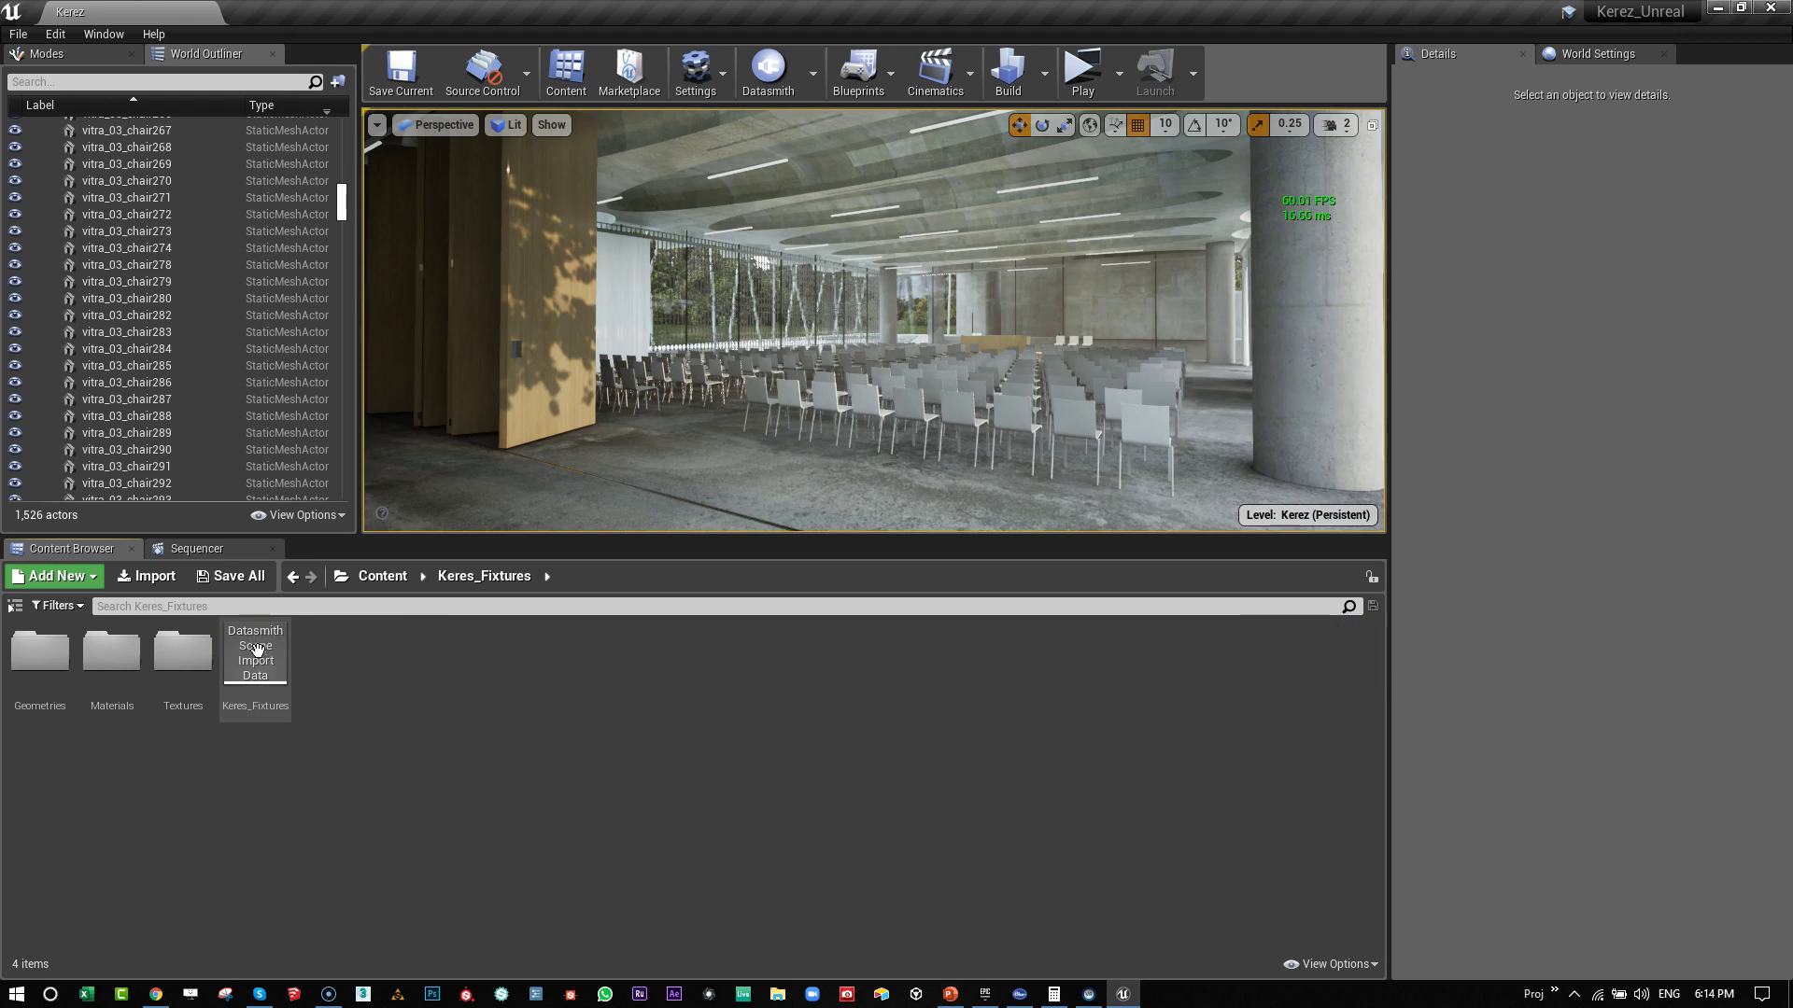
double_click(117, 651)
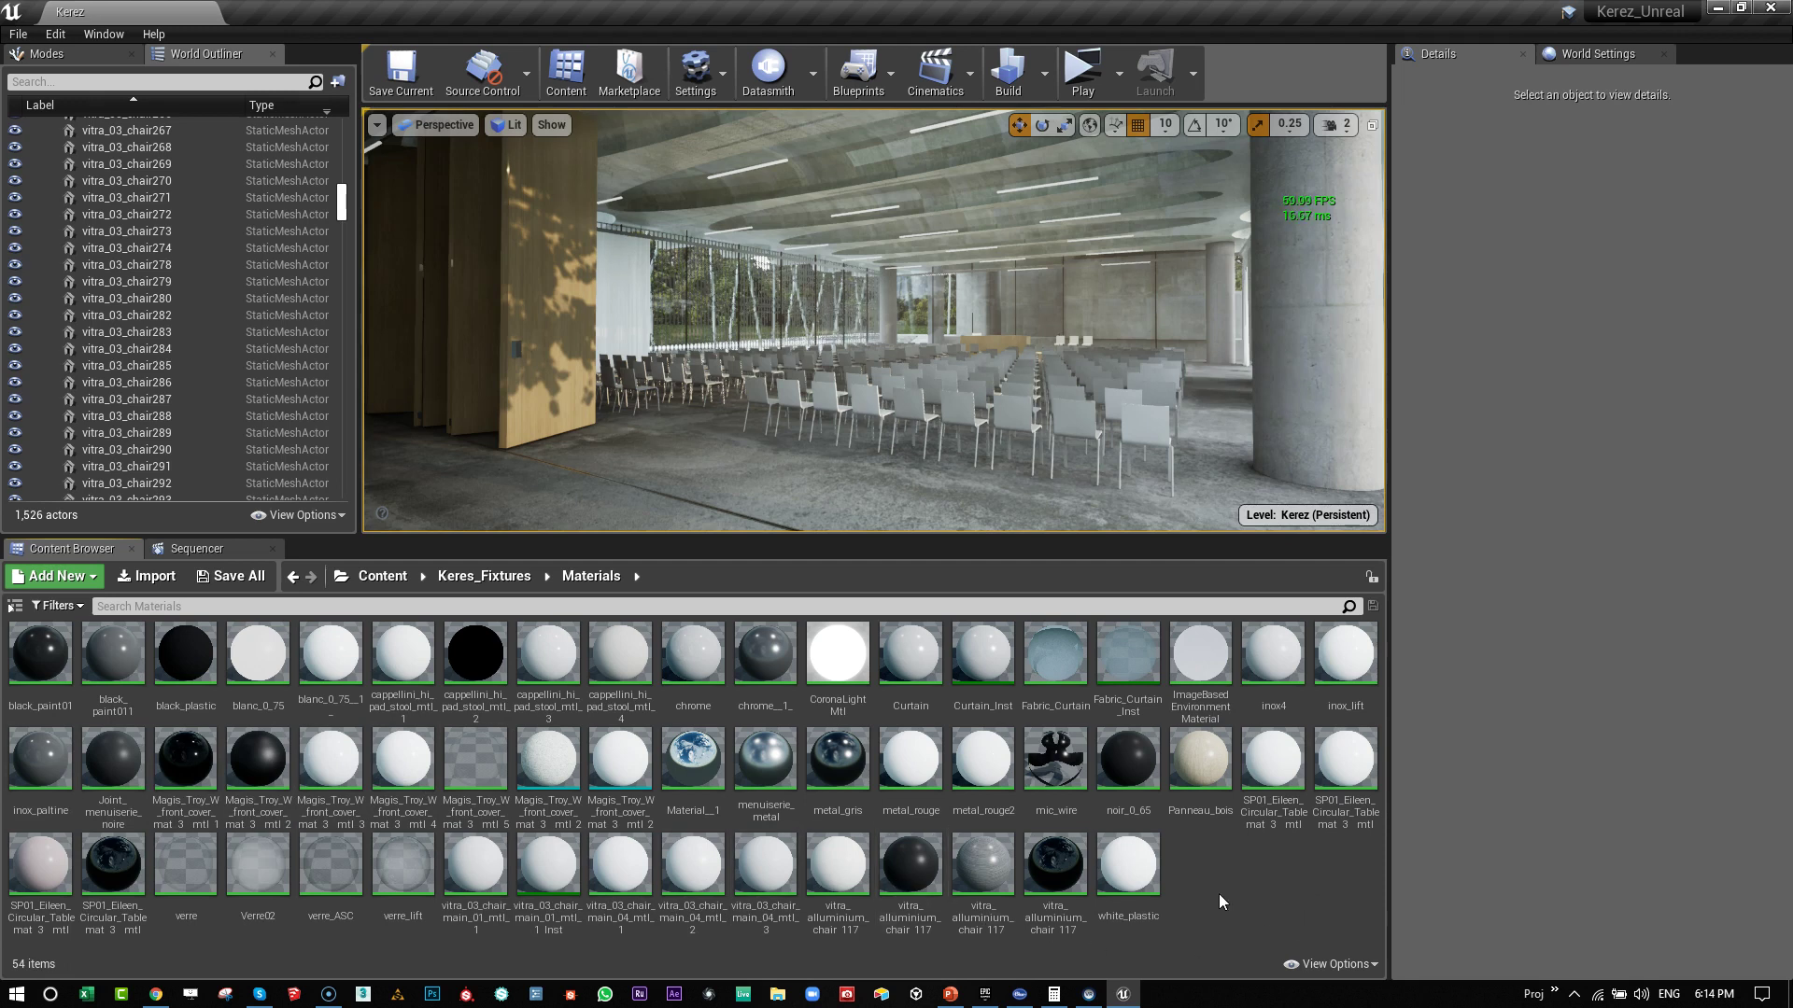
Step: Show a narrow folder tree in the Content Browser and view the Materials folders of Keres_Site and Kerez_Asc
click(16, 609)
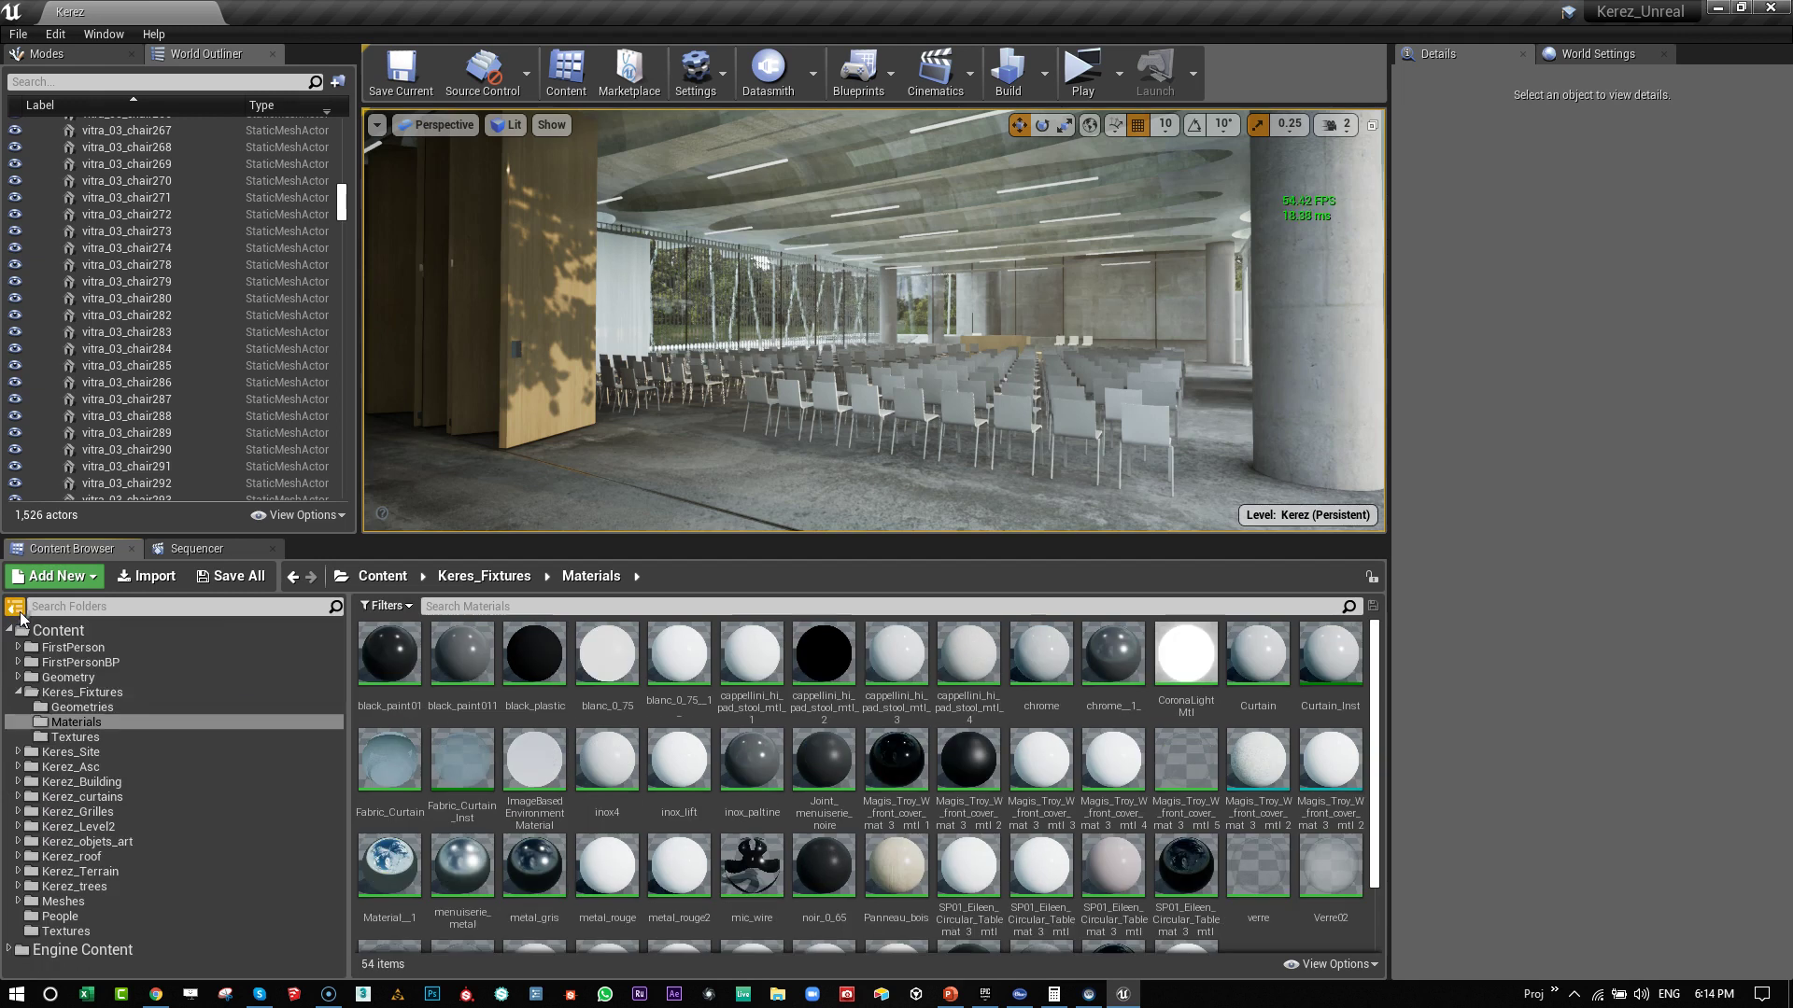
drag(351, 731, 276, 738)
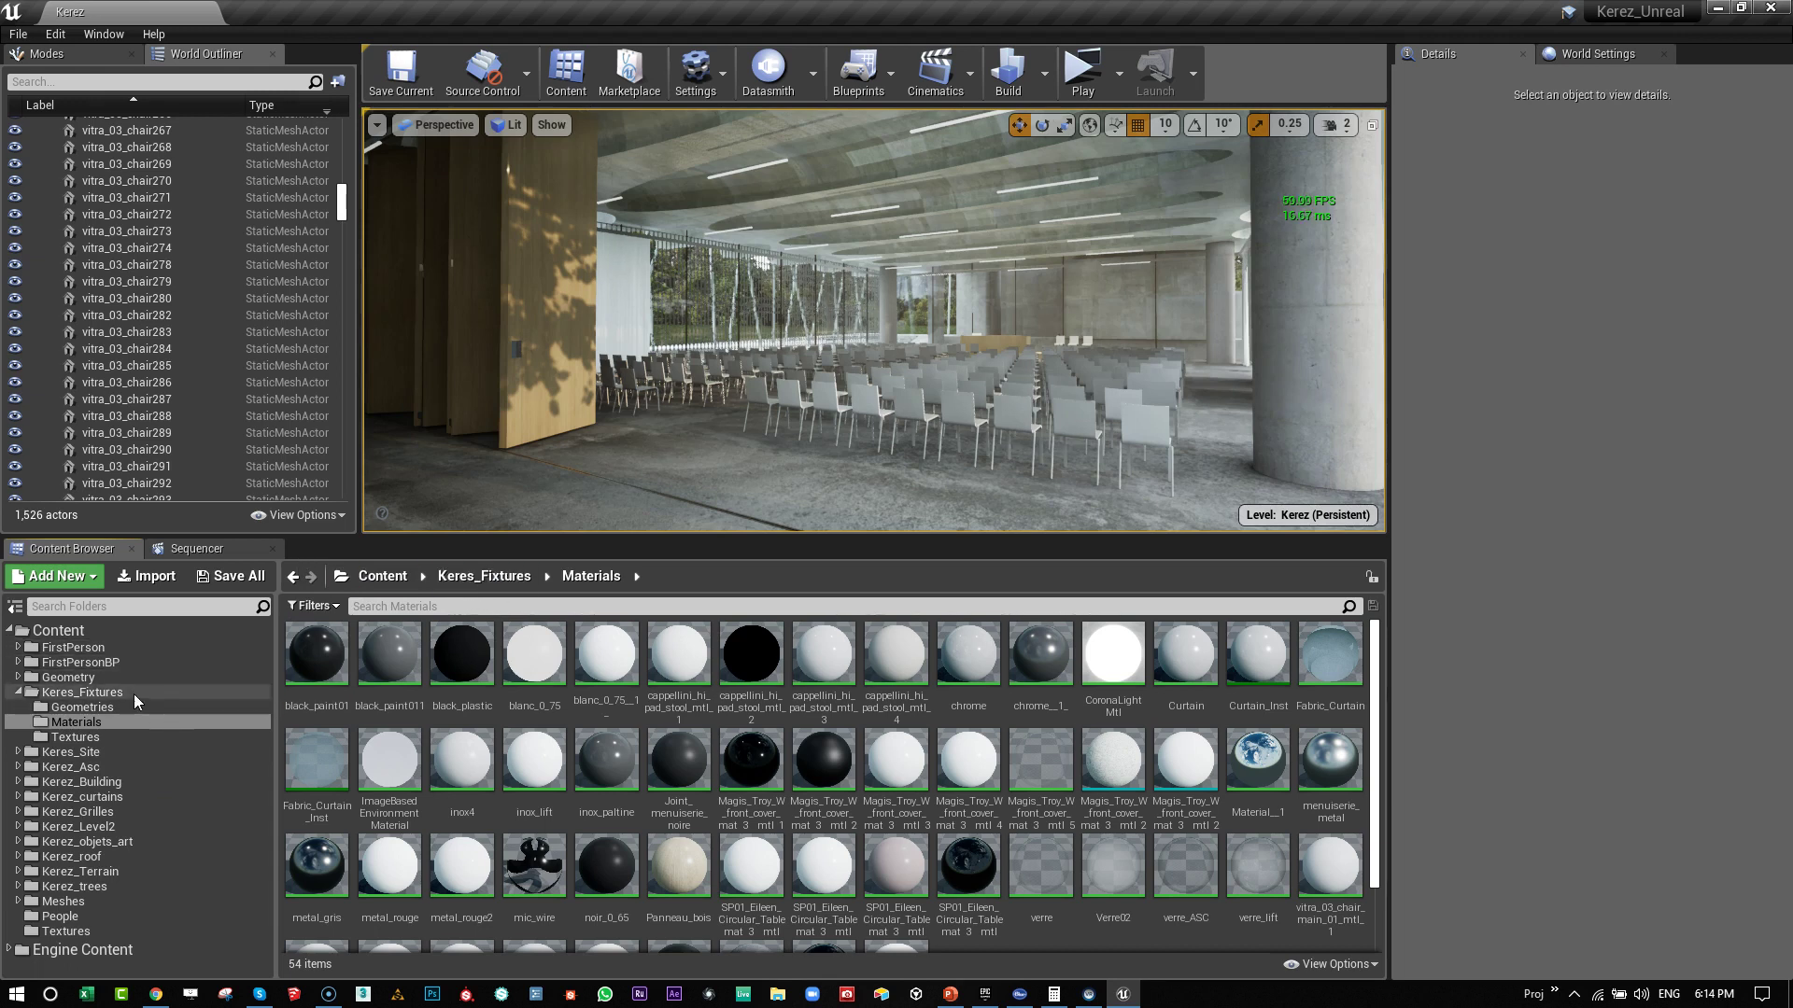
click(19, 752)
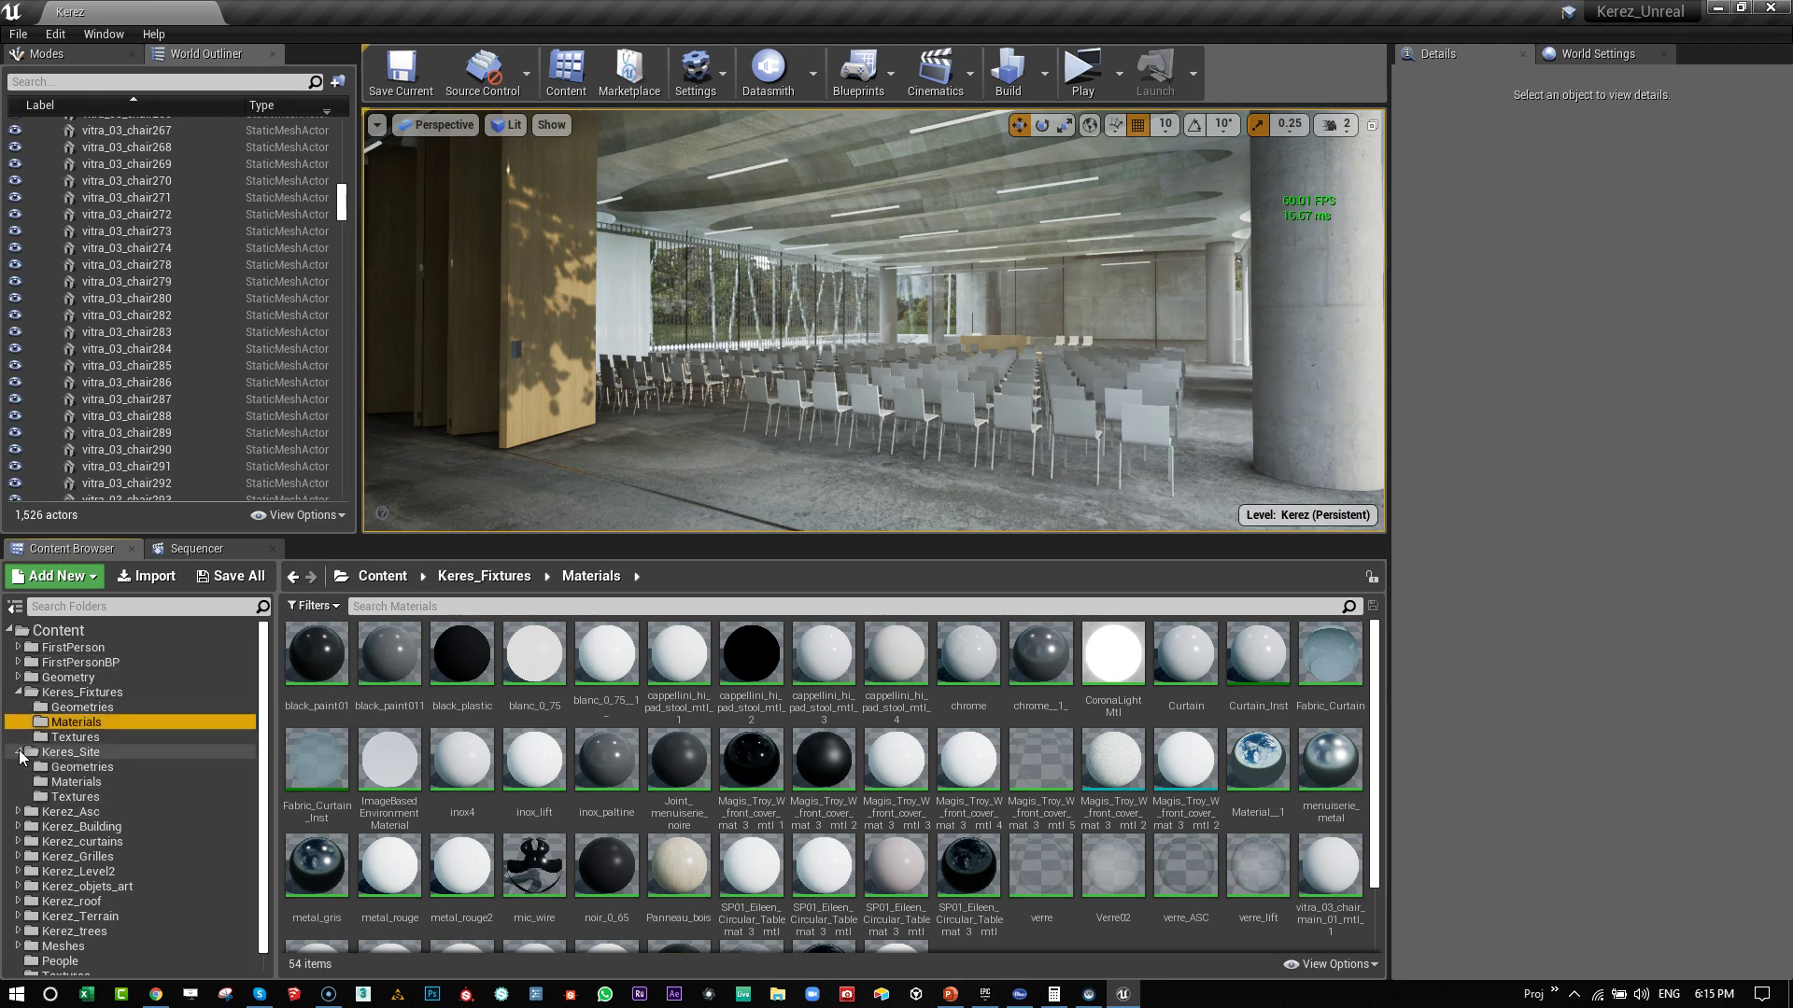
click(75, 782)
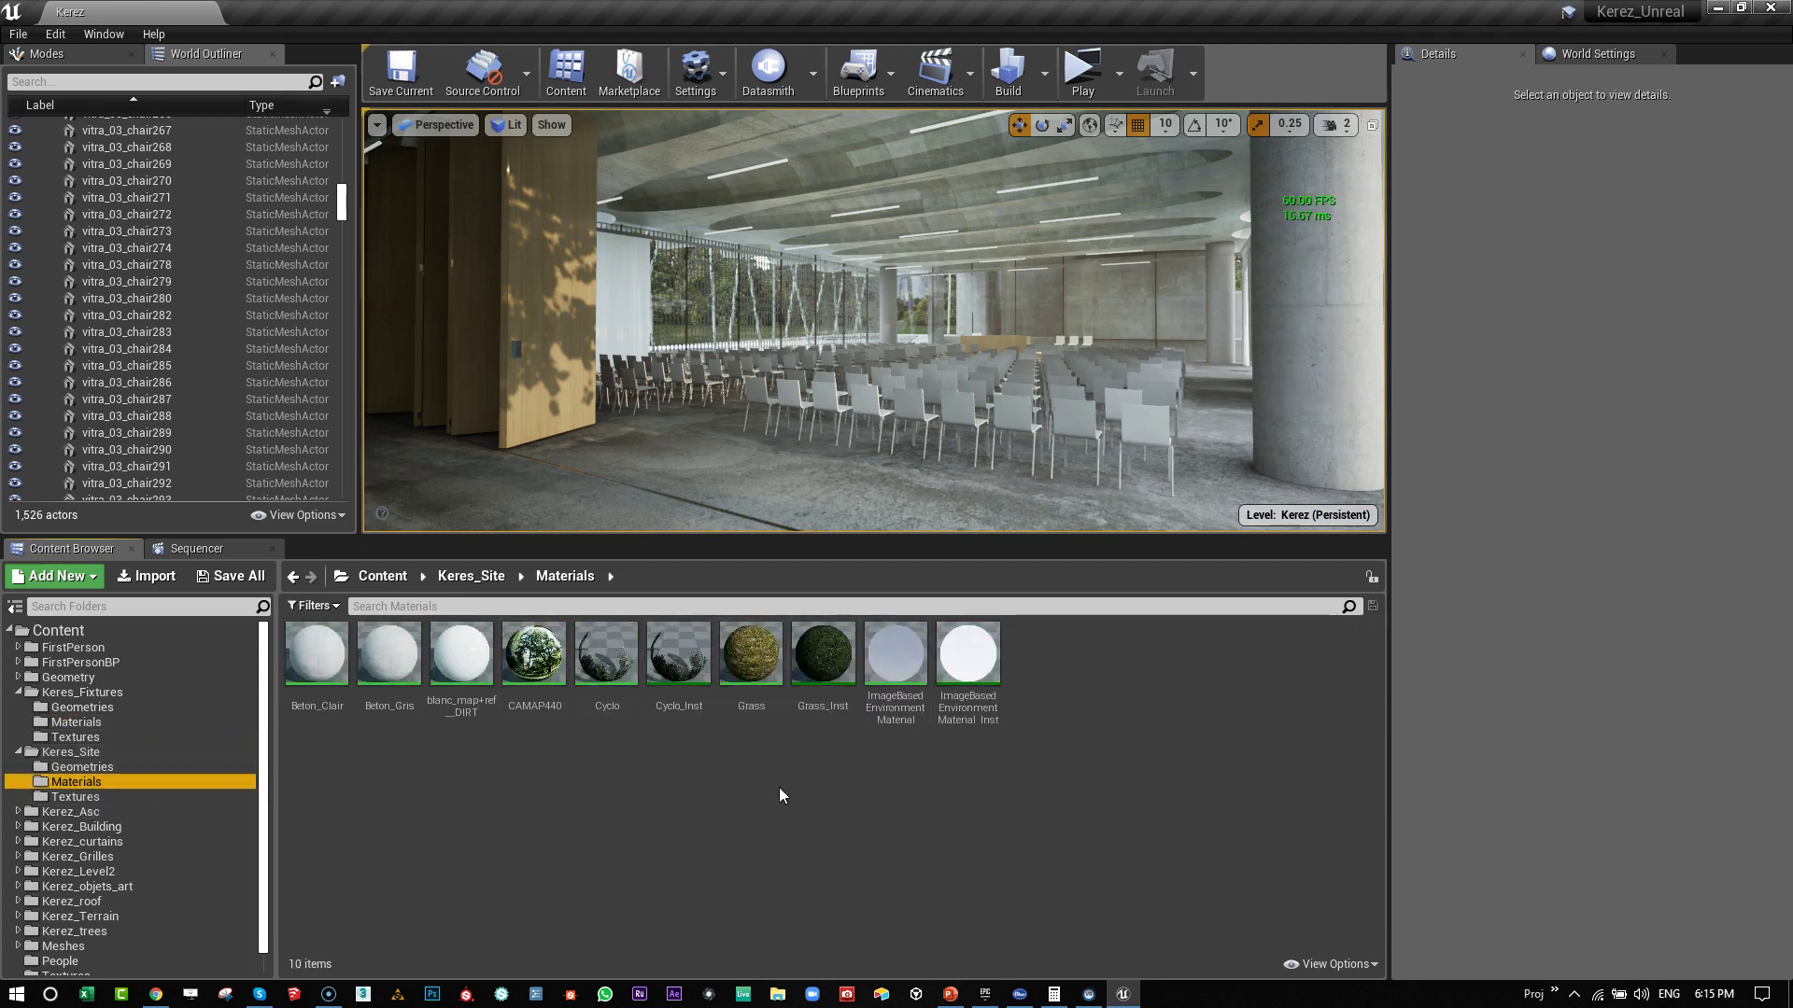
click(19, 812)
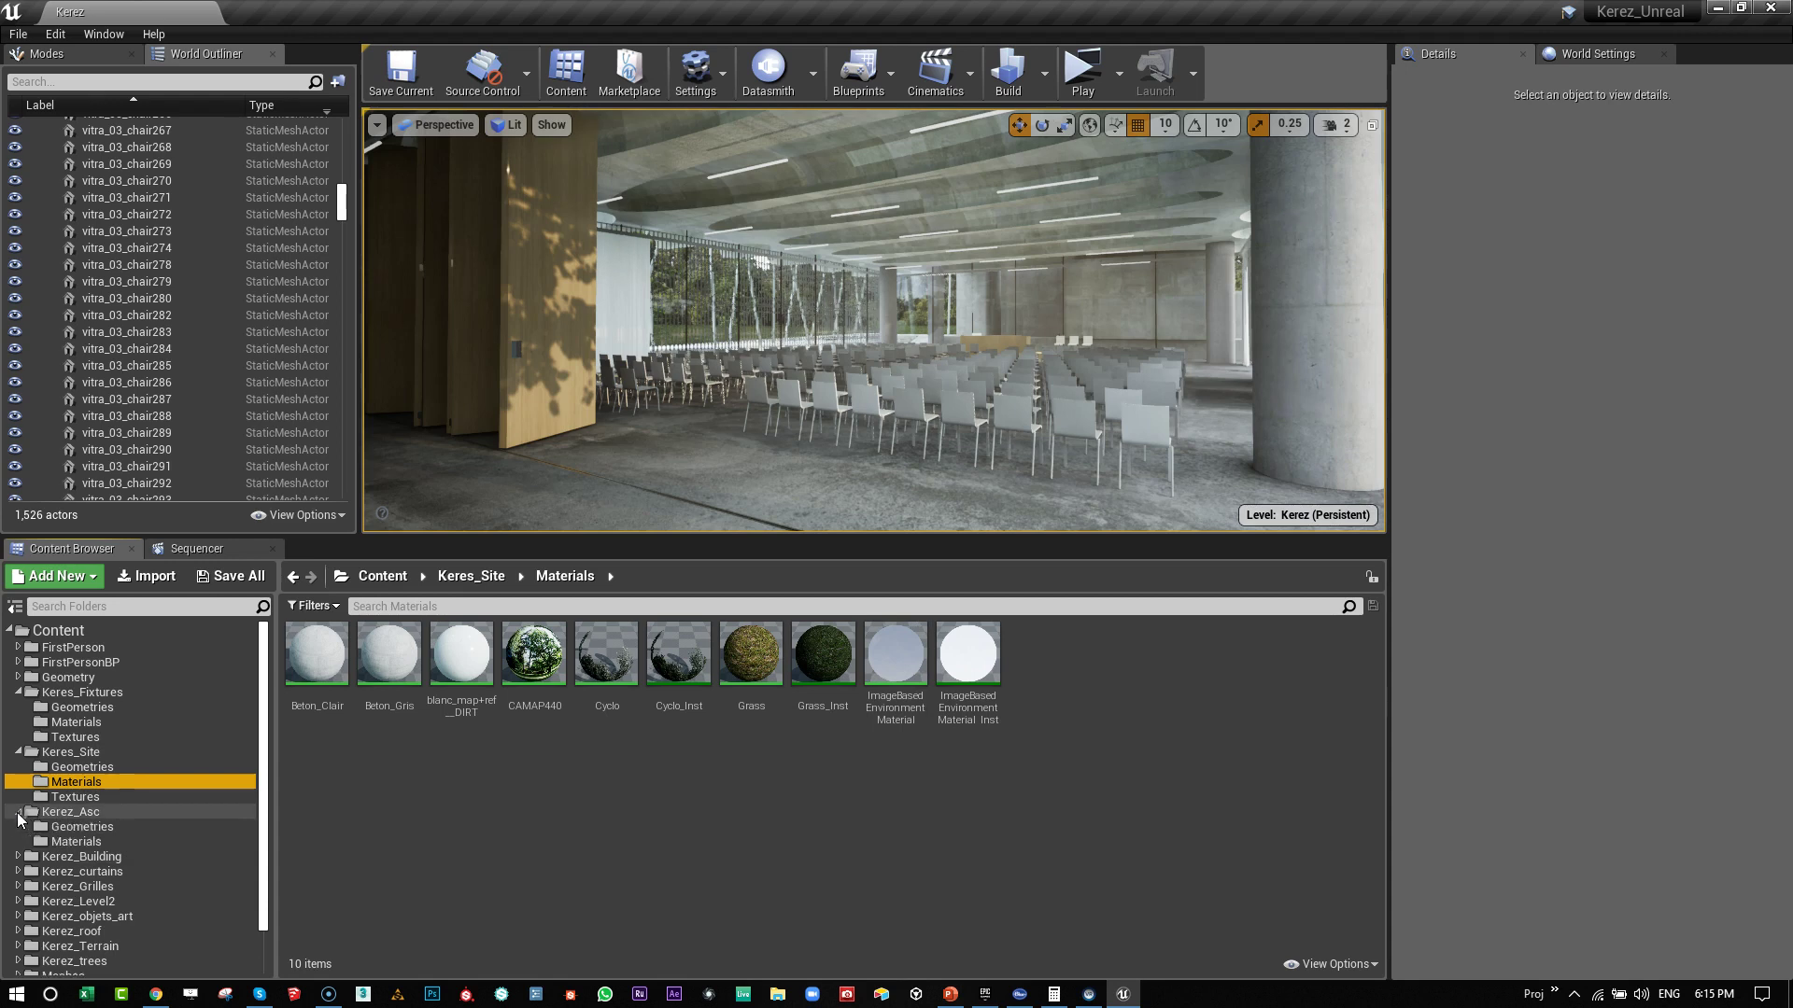
click(71, 842)
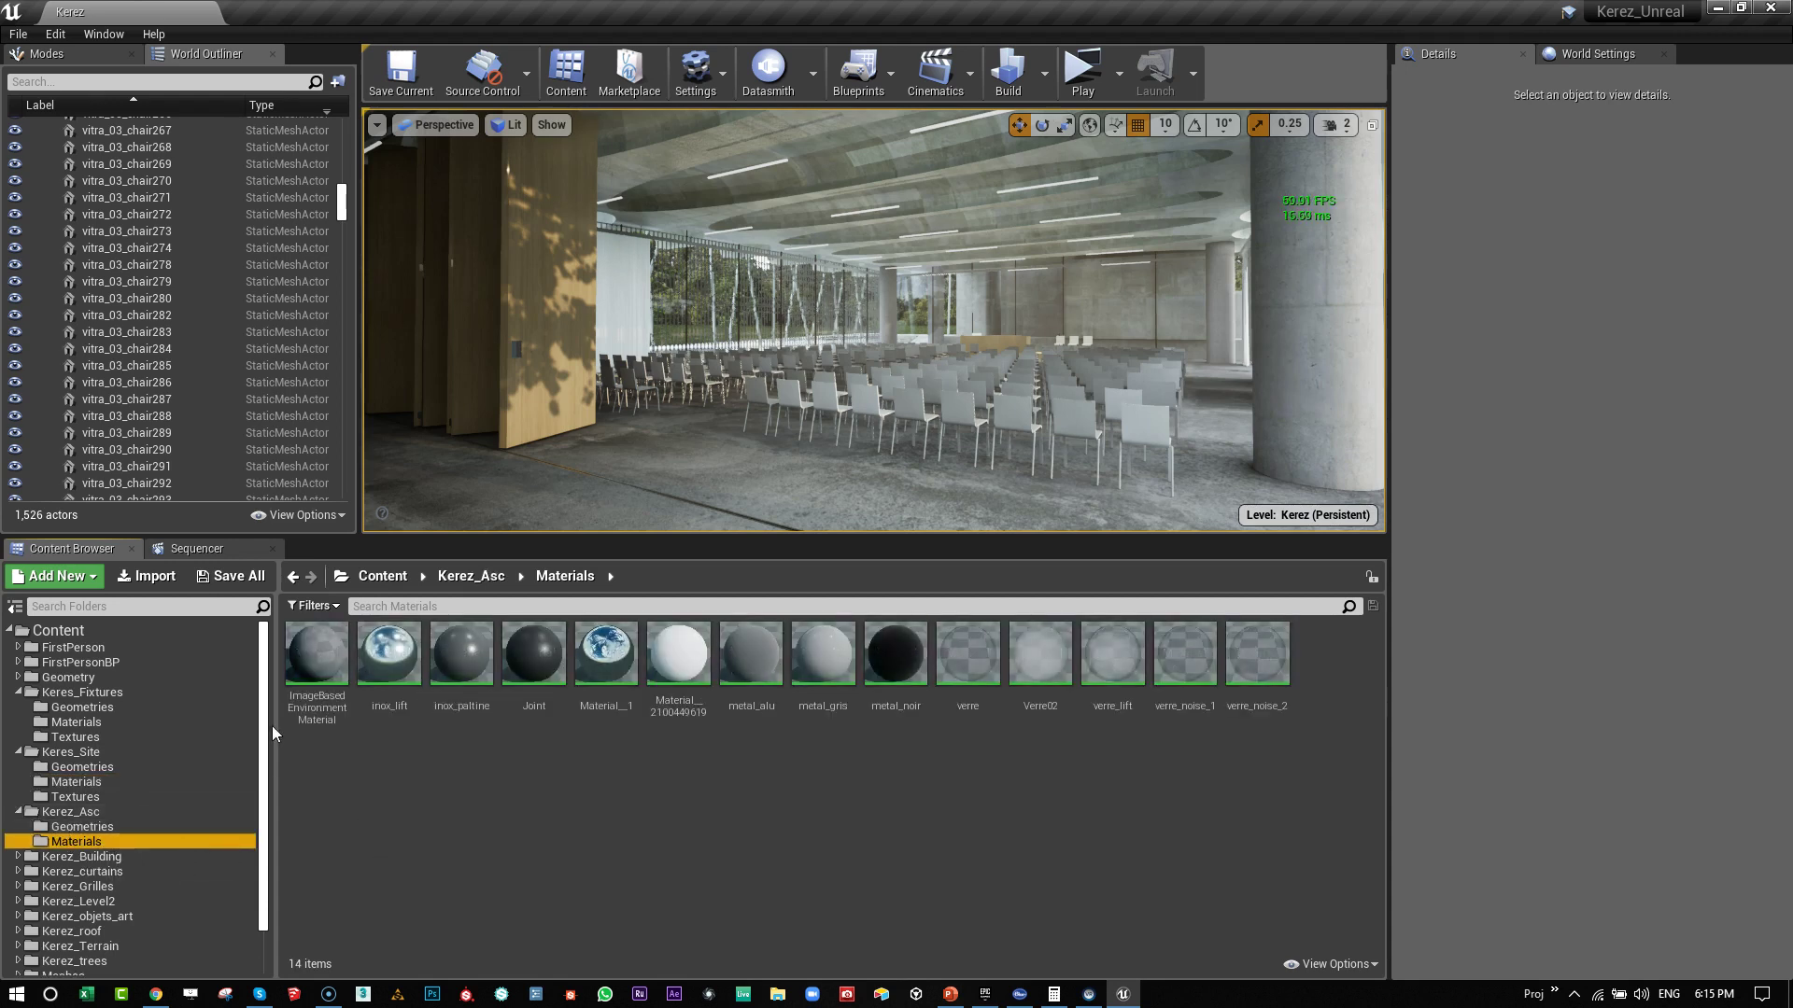
Step: Shrink the Content Browser and switch the viewport to immersive mode
drag(429, 537, 472, 841)
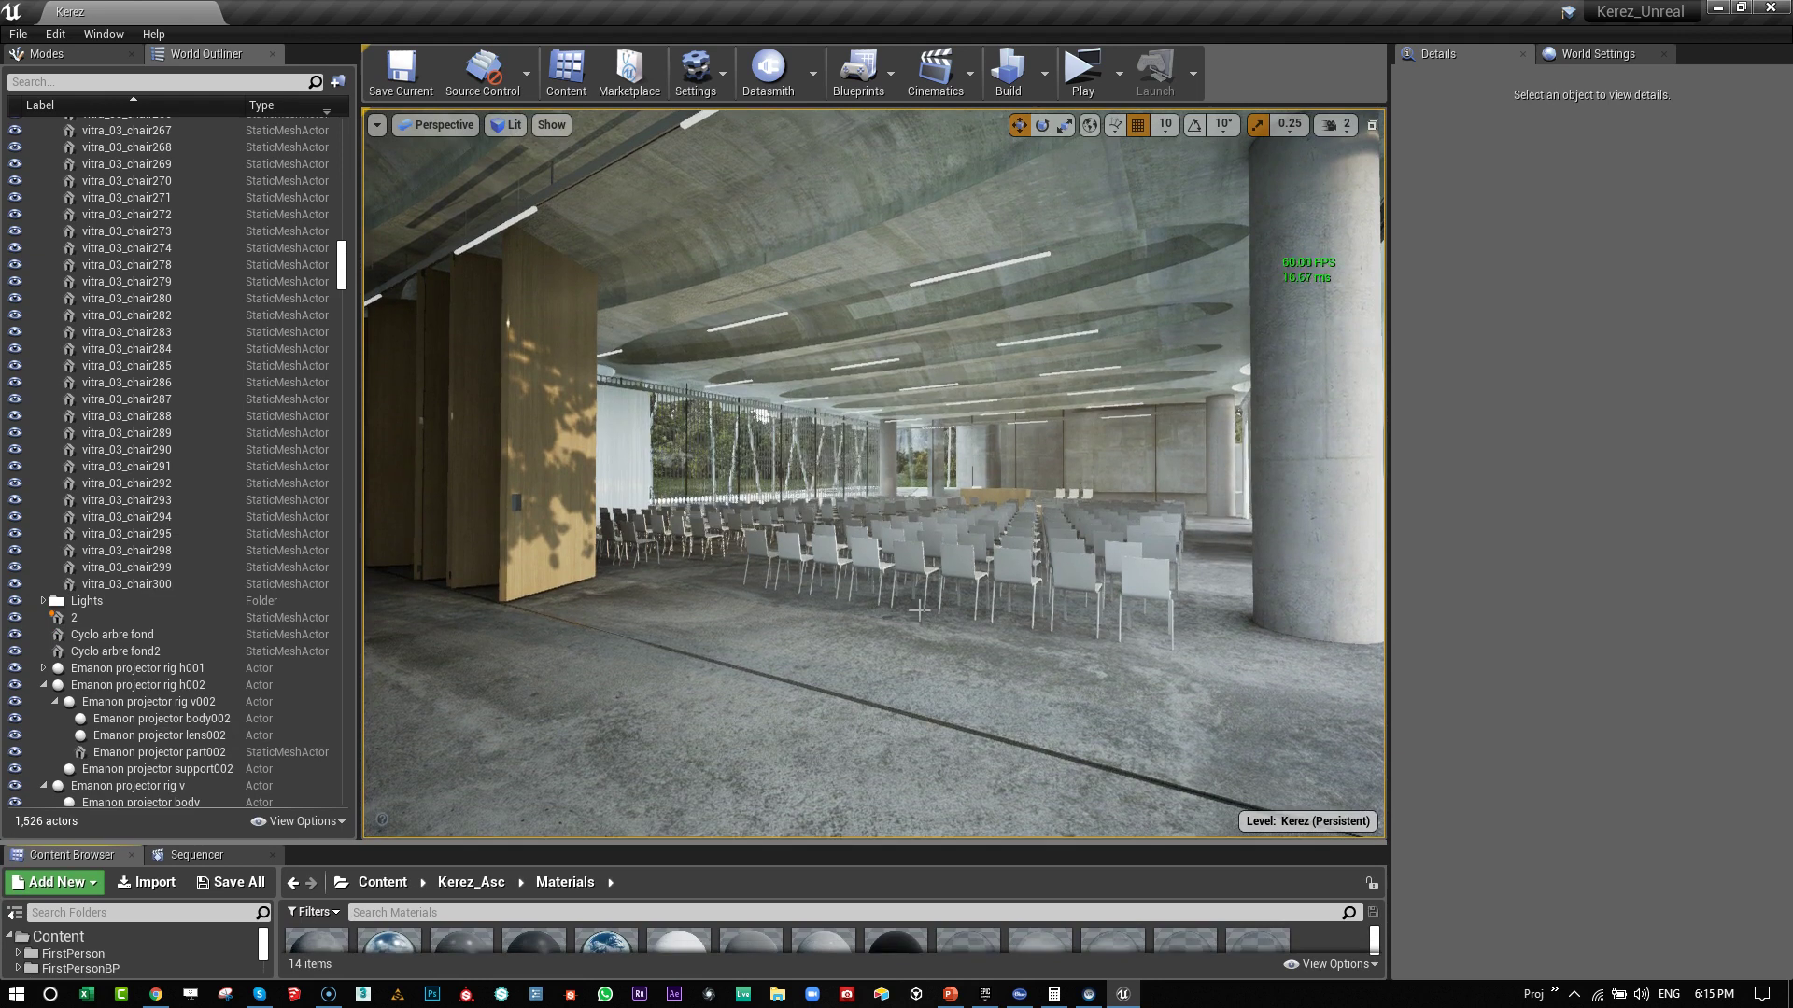
right_drag(1018, 594, 992, 579)
drag(1004, 570, 1017, 590)
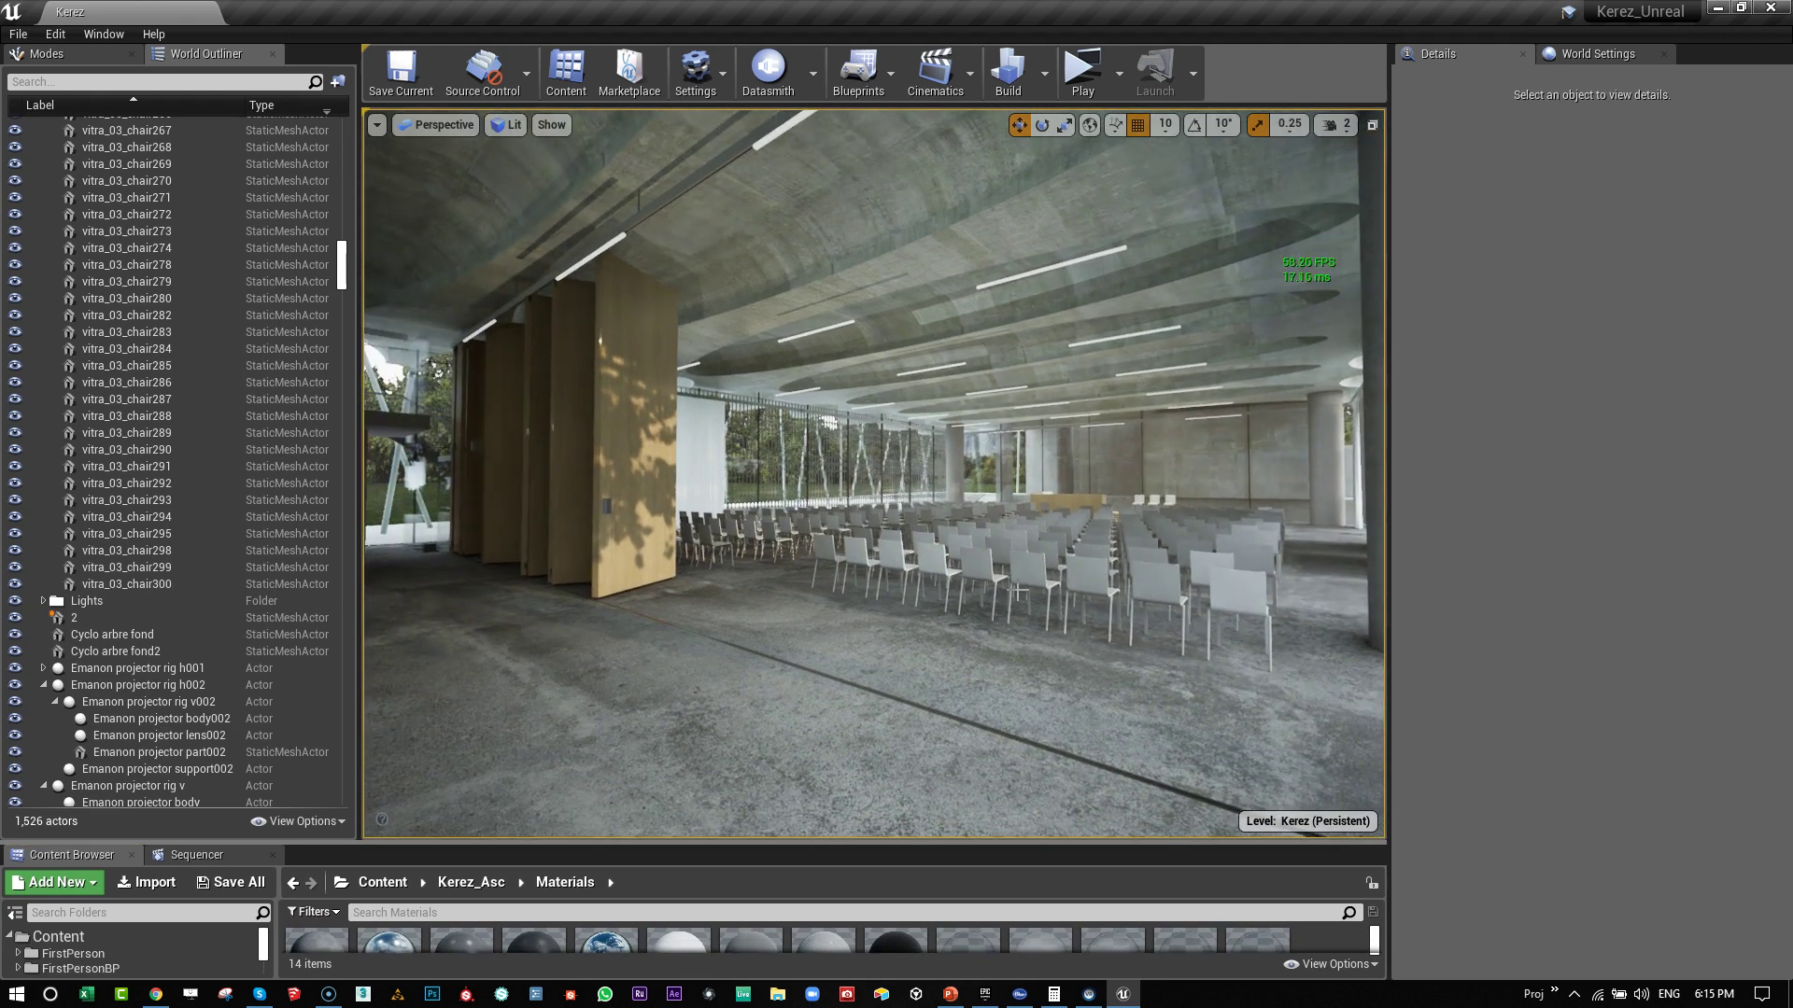
key(F11)
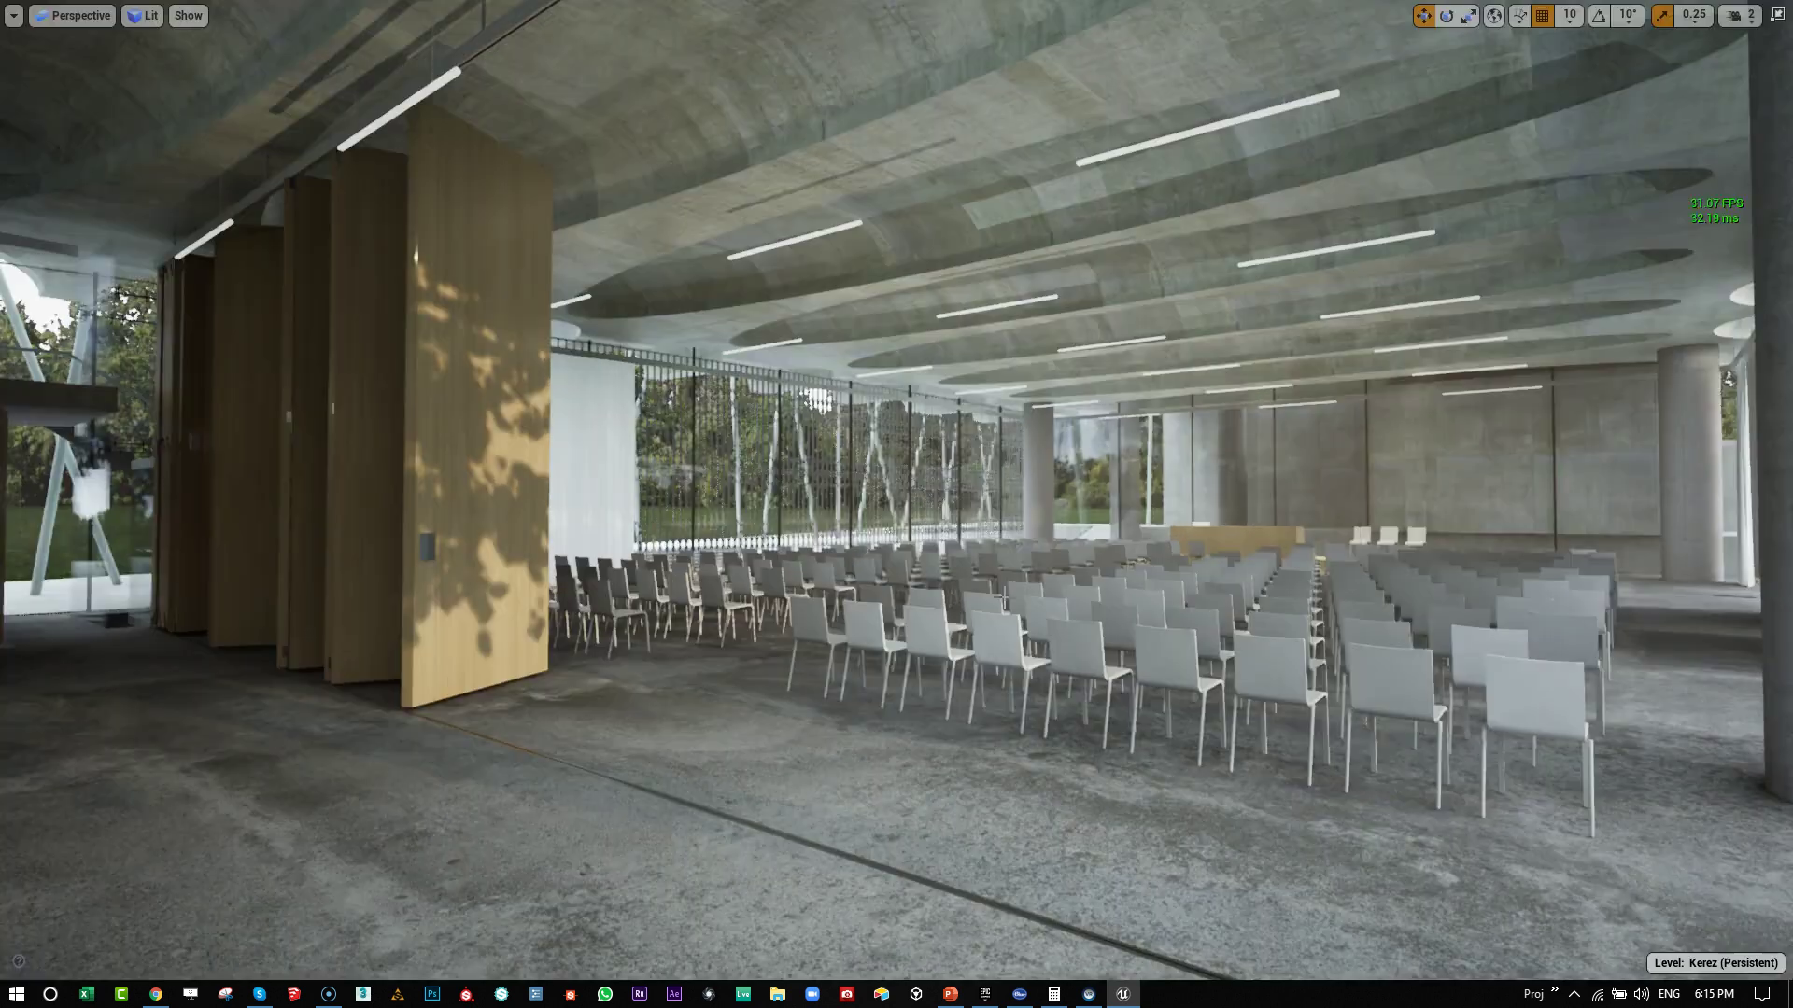
Step: Examine the interior from the café tables, looking across the folding wooden partitions and the rows of chairs
drag(976, 603, 976, 588)
mouse_move(976, 589)
right_down()
mouse_move(883, 611)
mouse_move(785, 560)
mouse_move(696, 567)
mouse_move(705, 588)
mouse_move(919, 557)
mouse_move(891, 544)
mouse_move(971, 566)
mouse_move(957, 558)
right_up()
key(s)
key(a)
key(a)
key(s)
drag(943, 565, 952, 567)
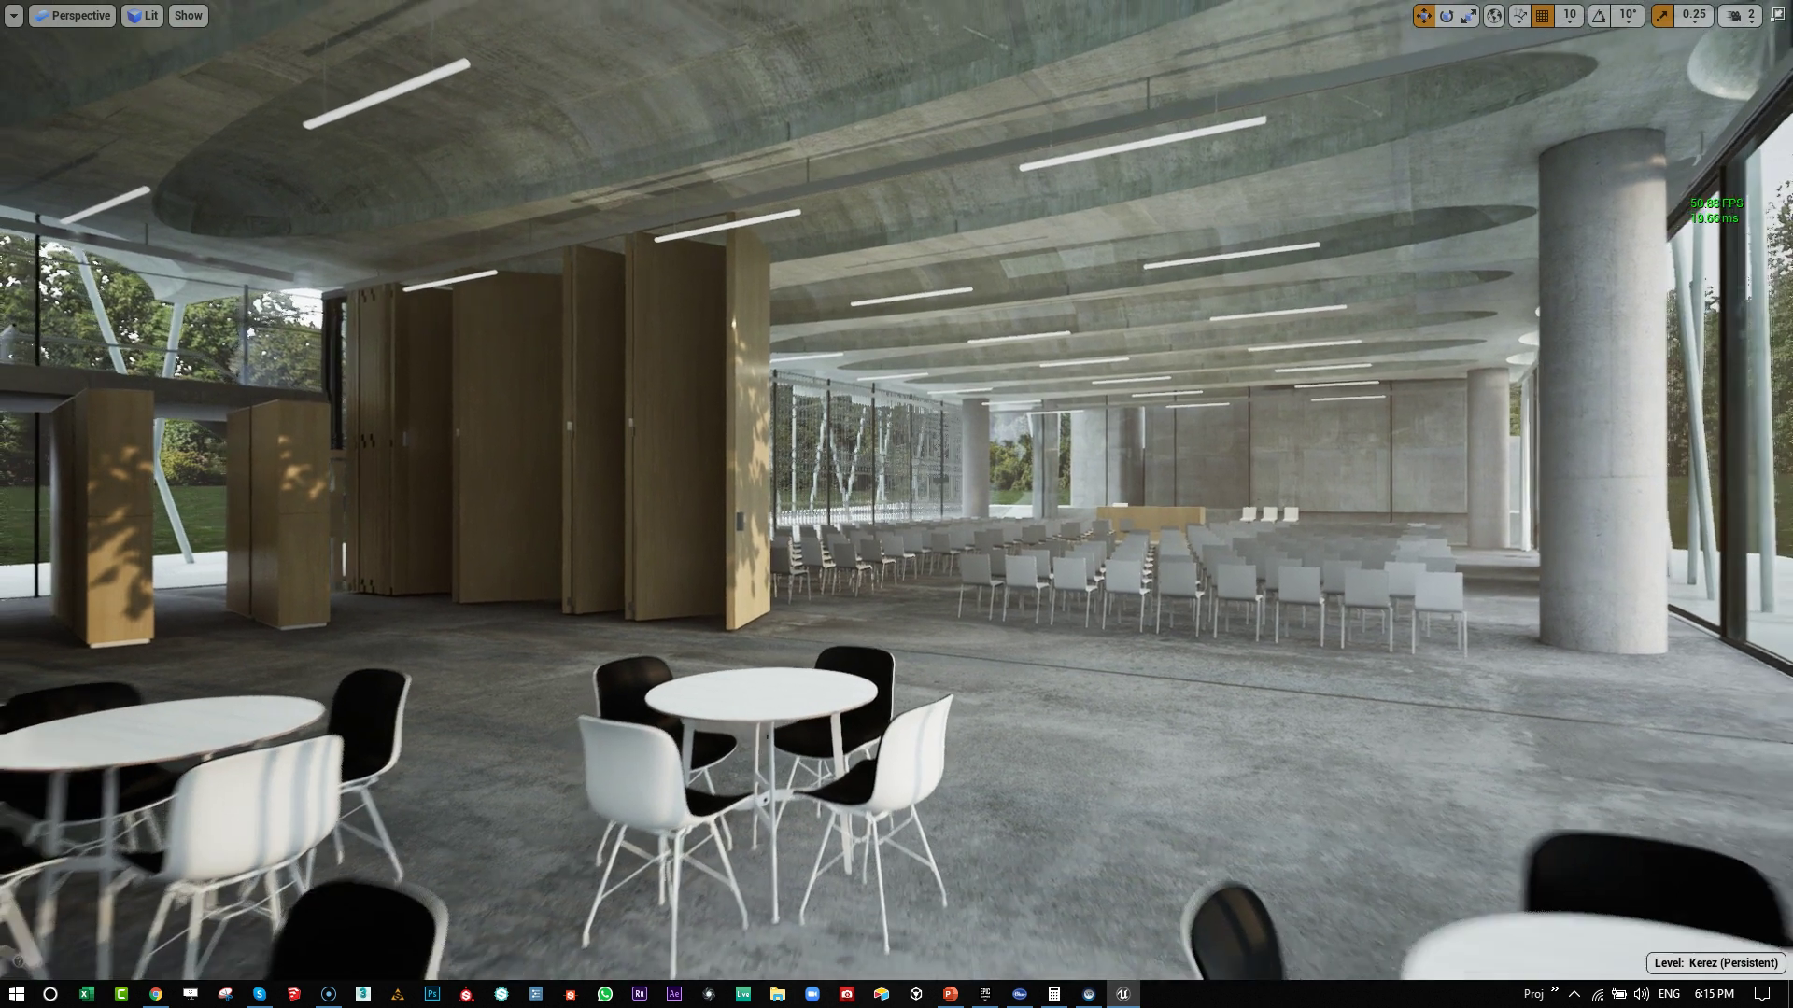
key(s)
right_drag(982, 613, 975, 609)
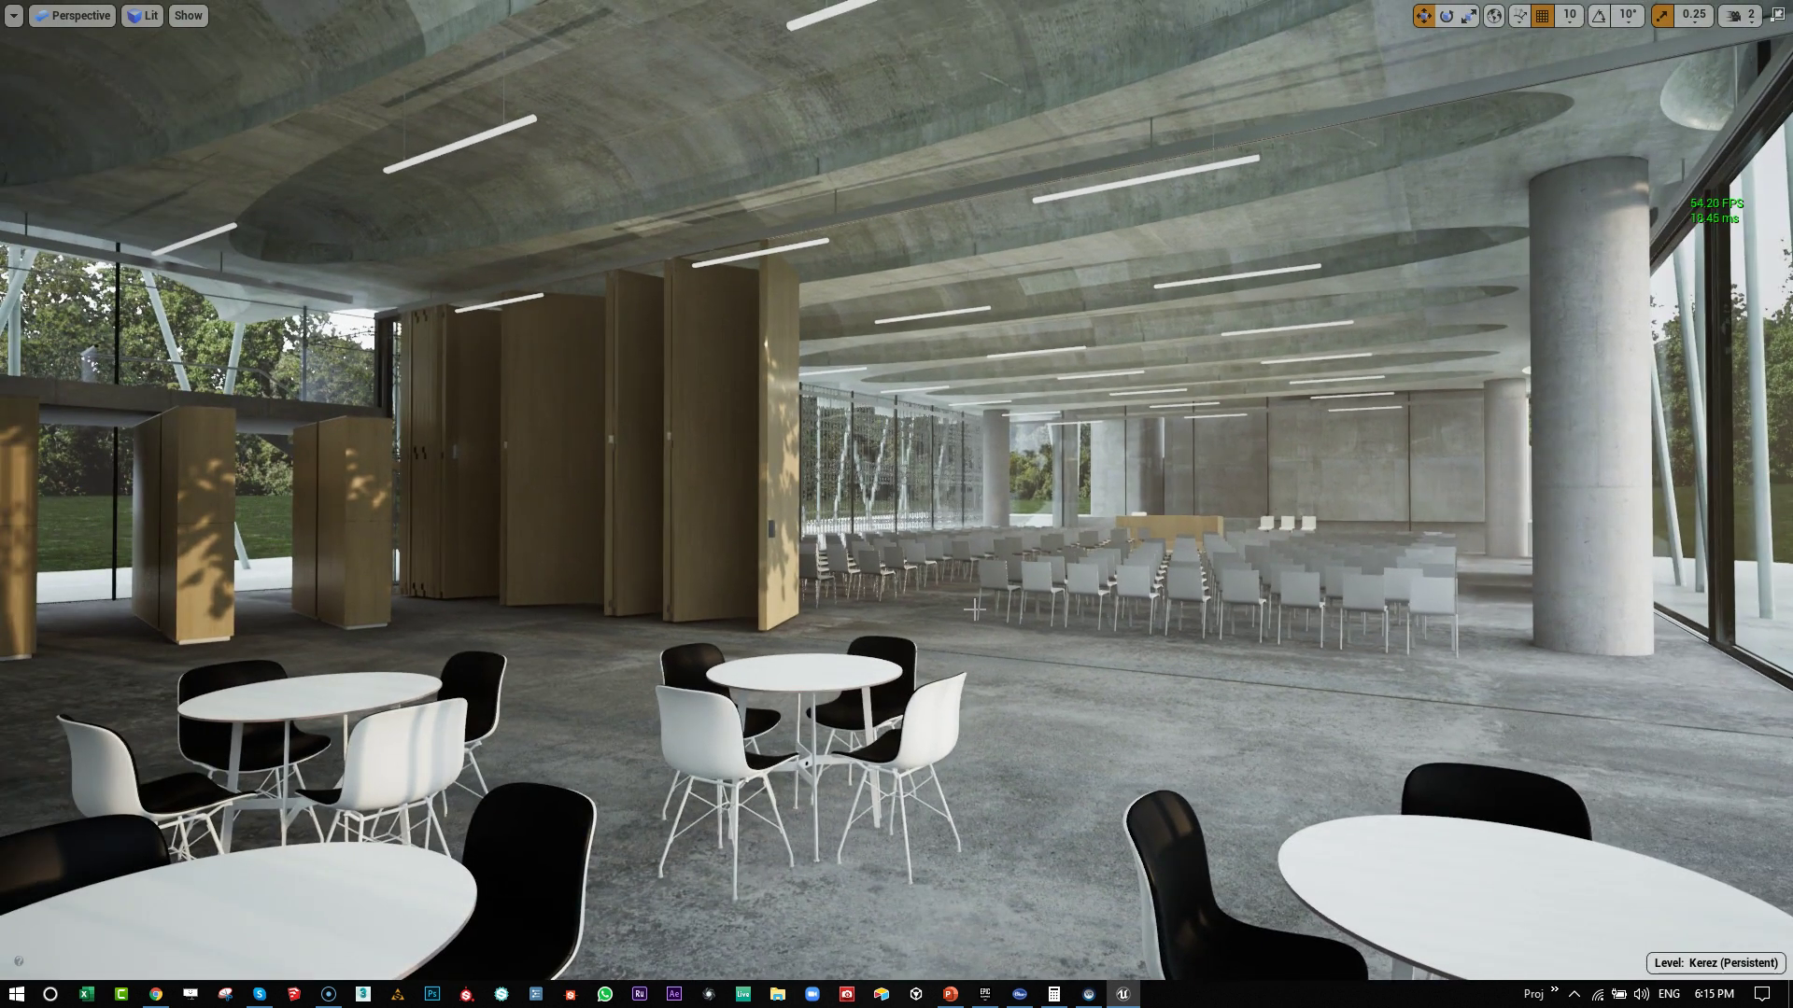
right_drag(1033, 570, 958, 586)
key(d)
key(d)
key(s)
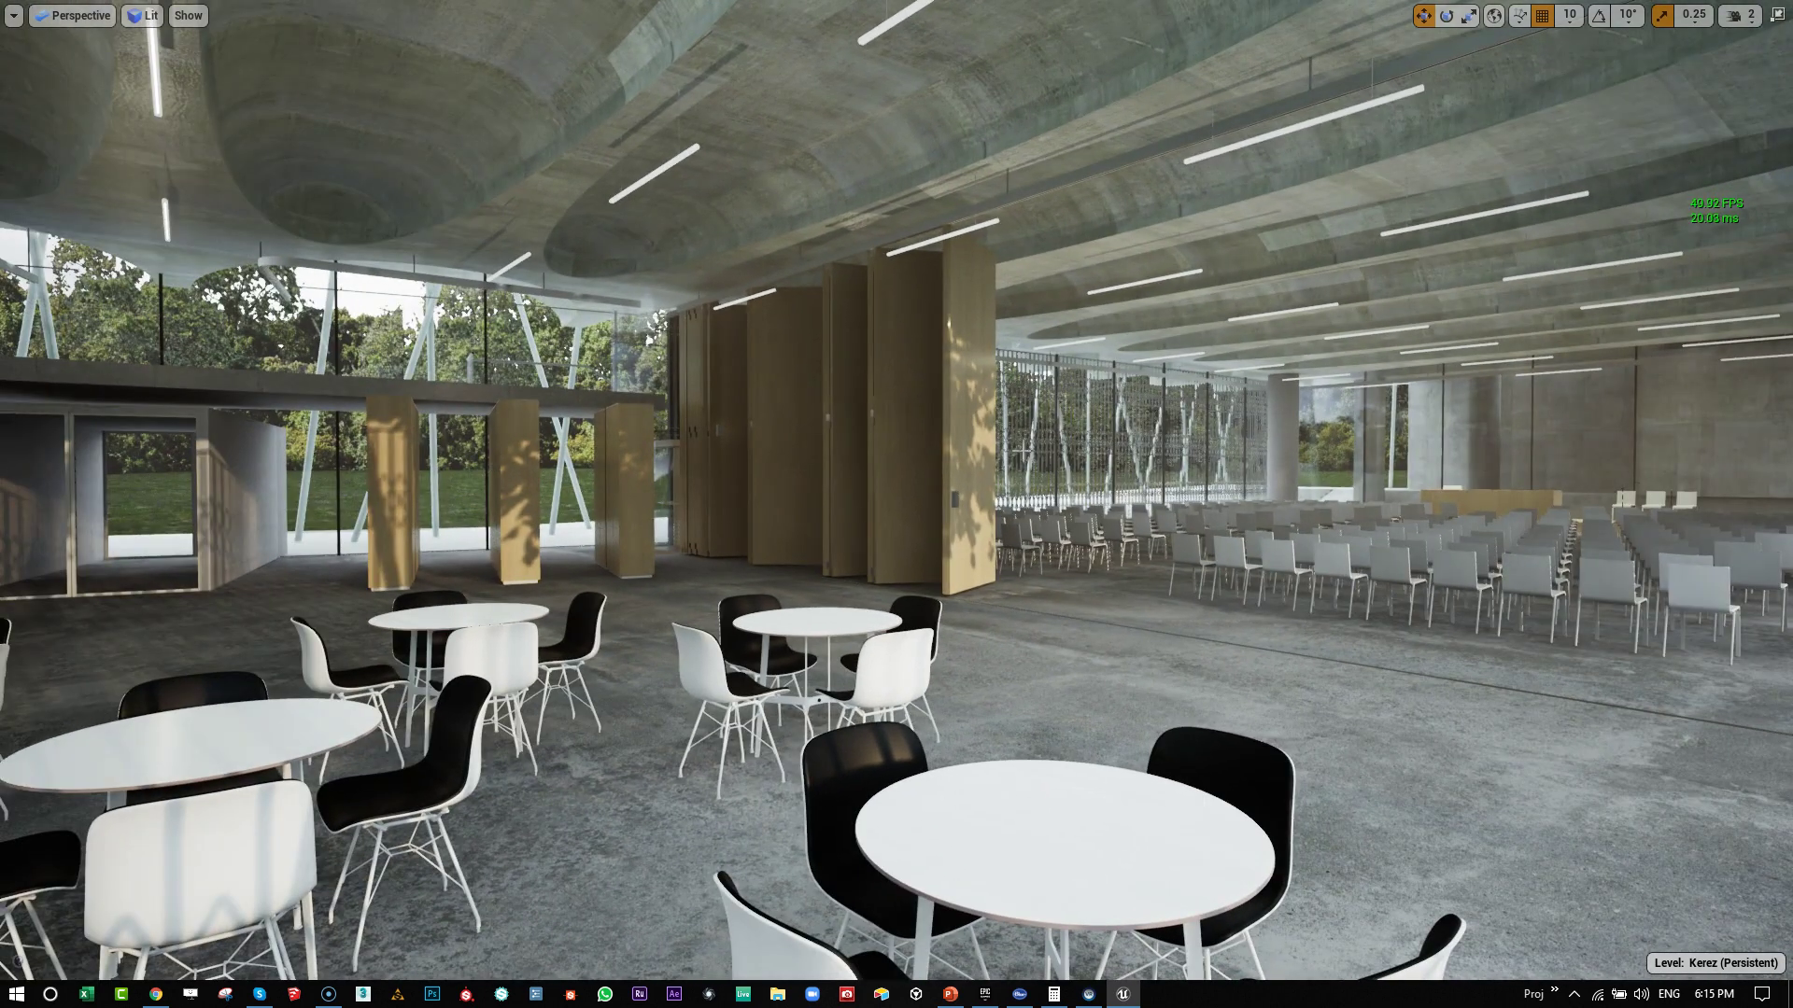
Step: Inspect the lattice façade grilles and glazing up close, and return to the view of the seating hall
right_drag(1097, 414, 1132, 415)
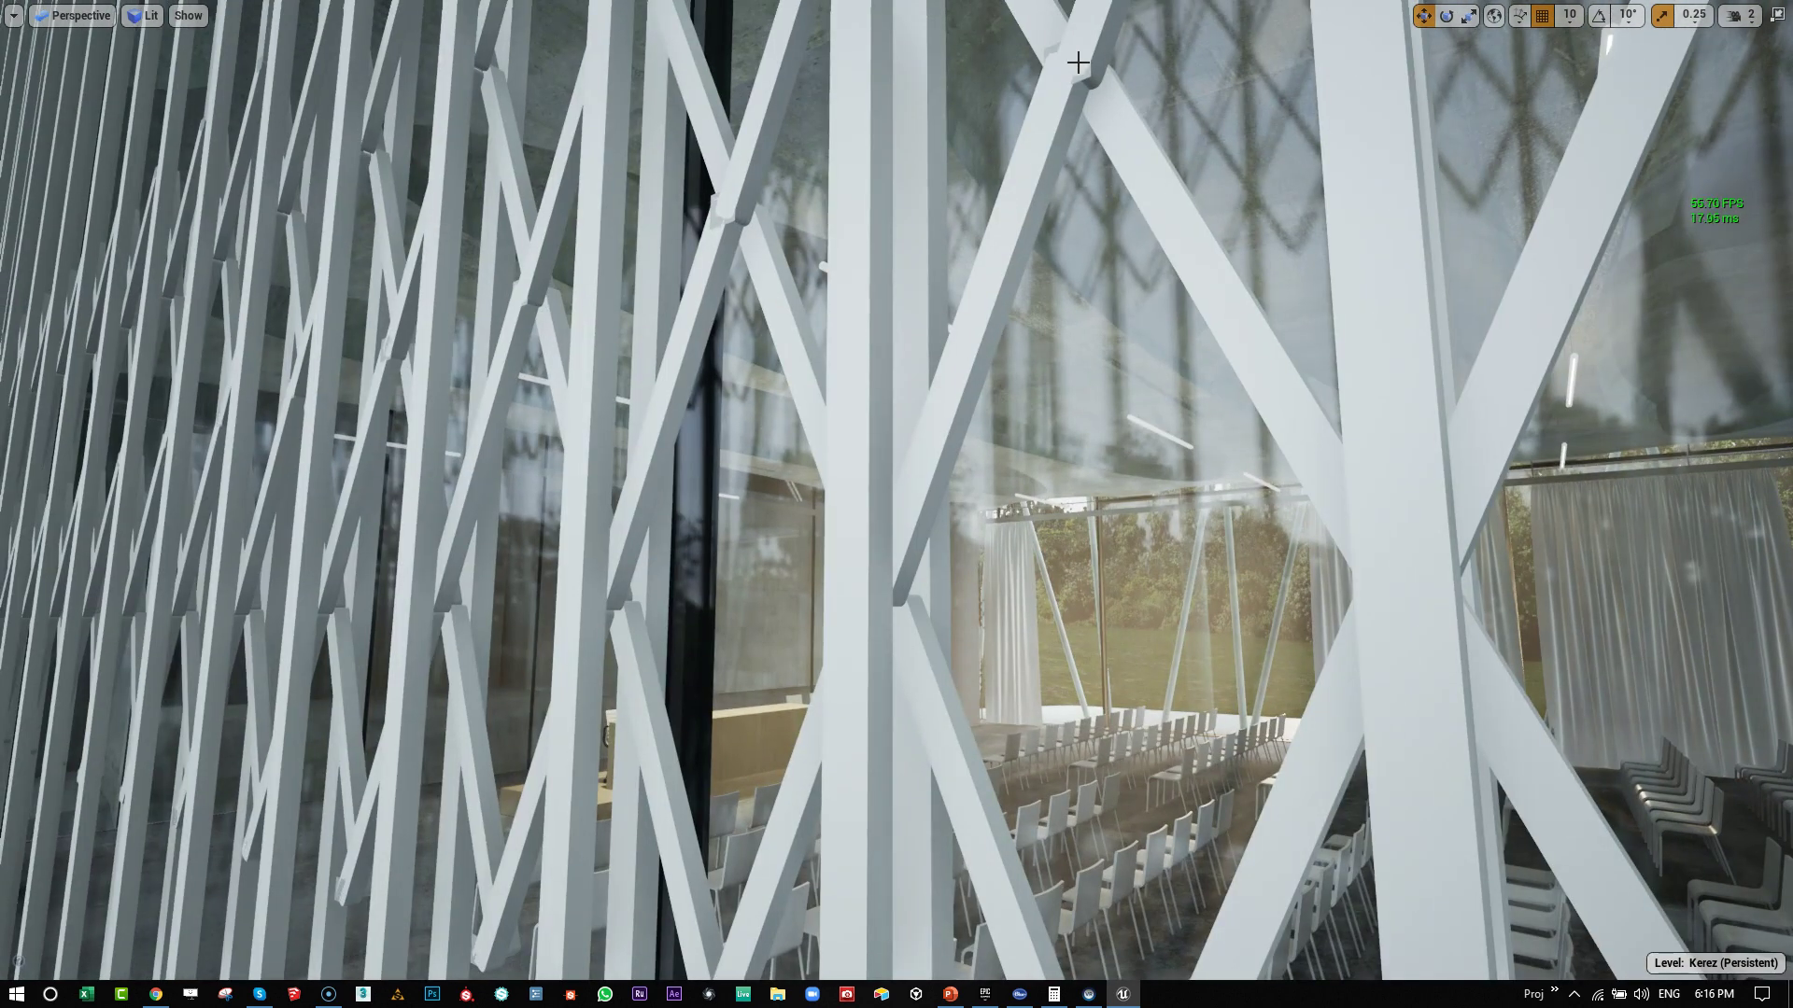
right_drag(1070, 284, 990, 439)
key(w)
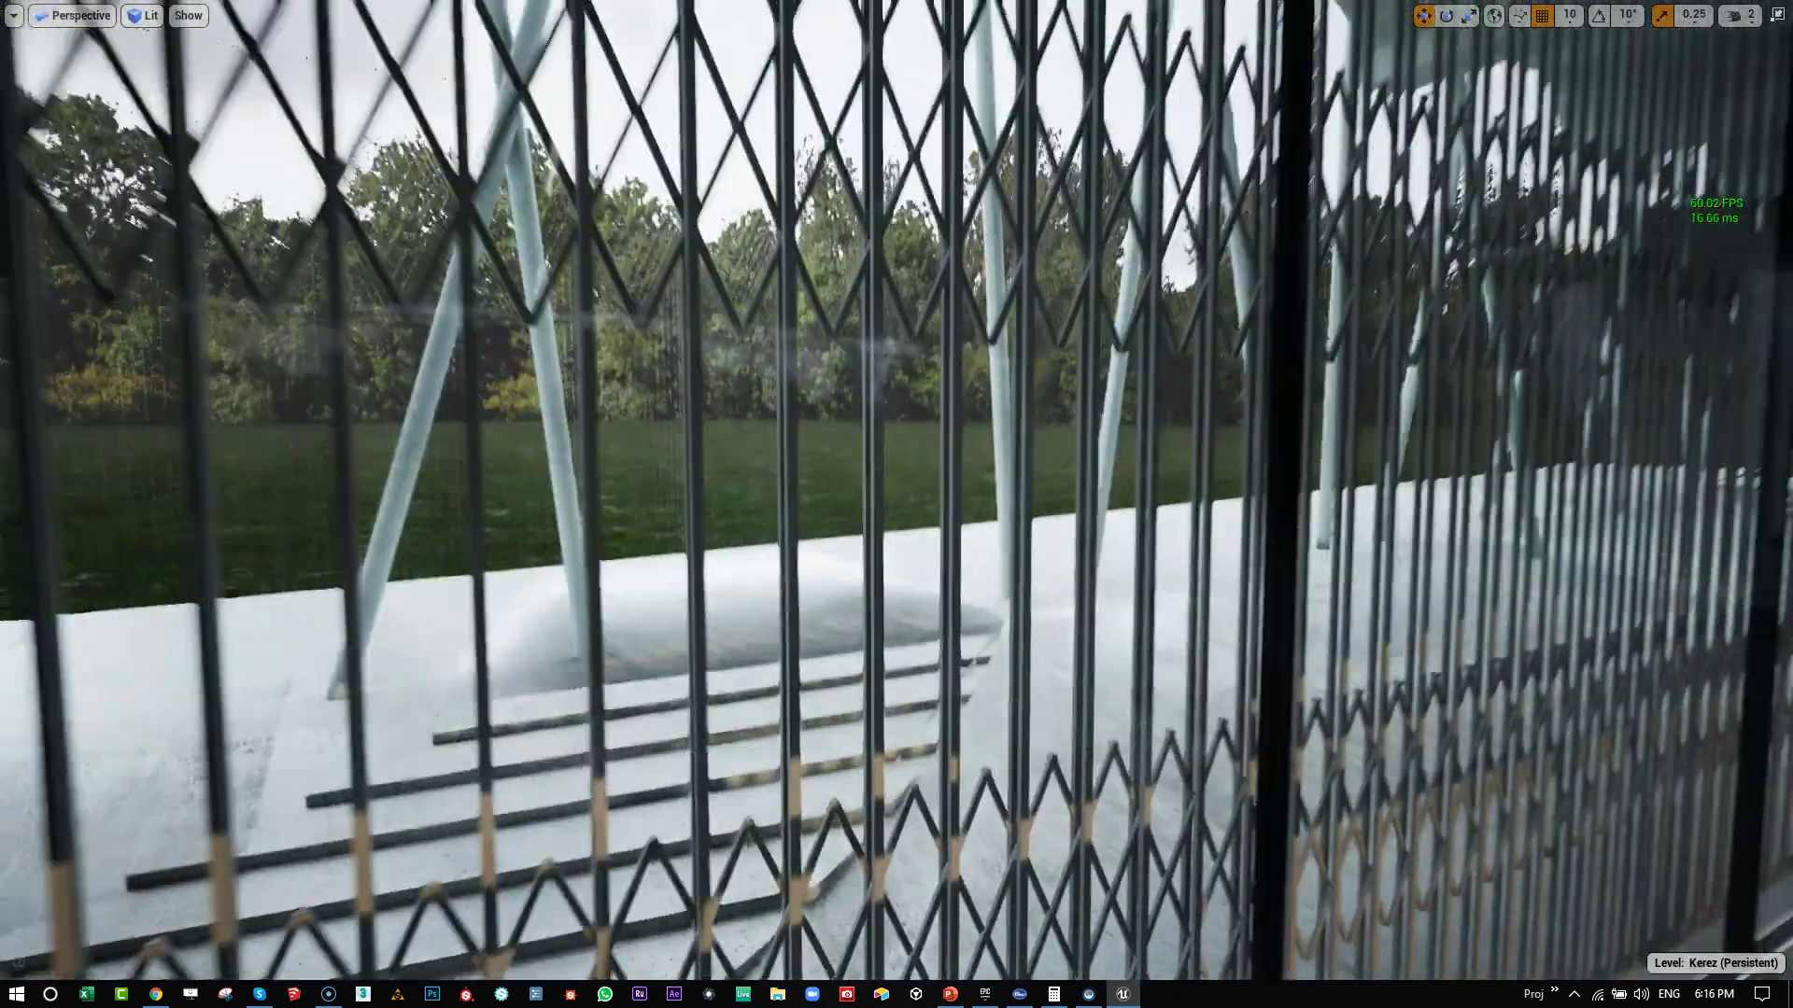
key(s)
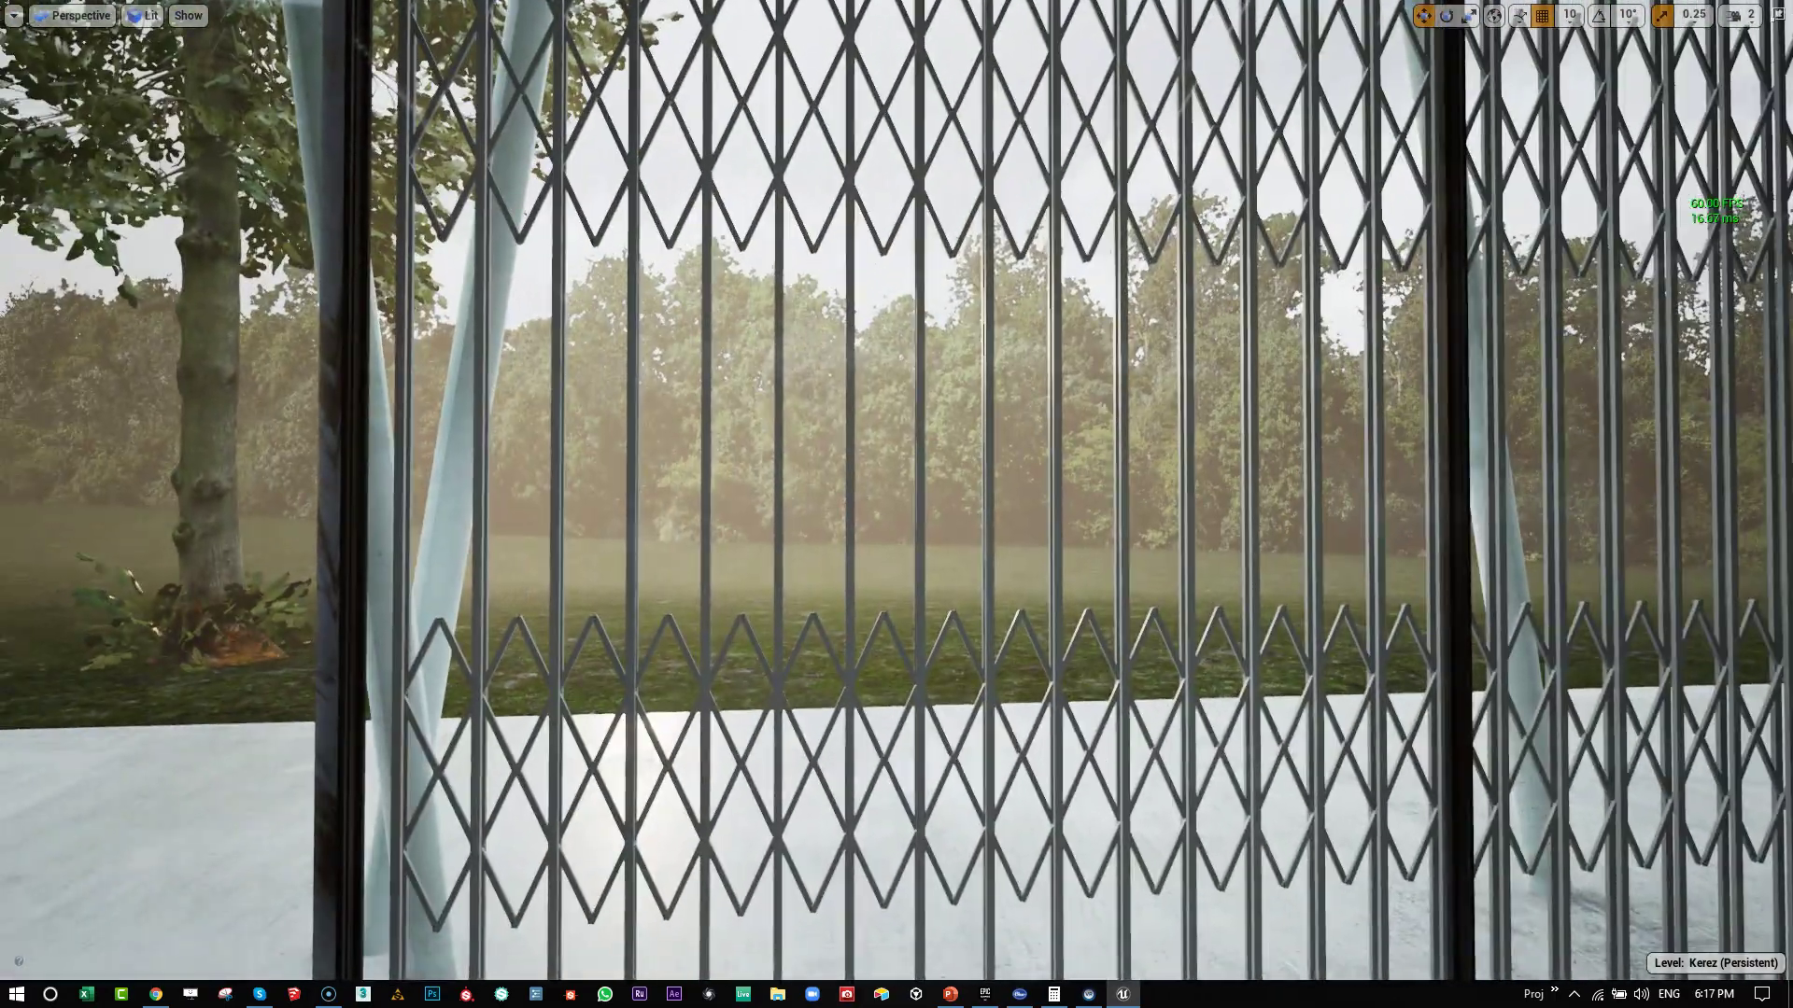
right_drag(896, 504, 183, 646)
right_drag(840, 504, 845, 504)
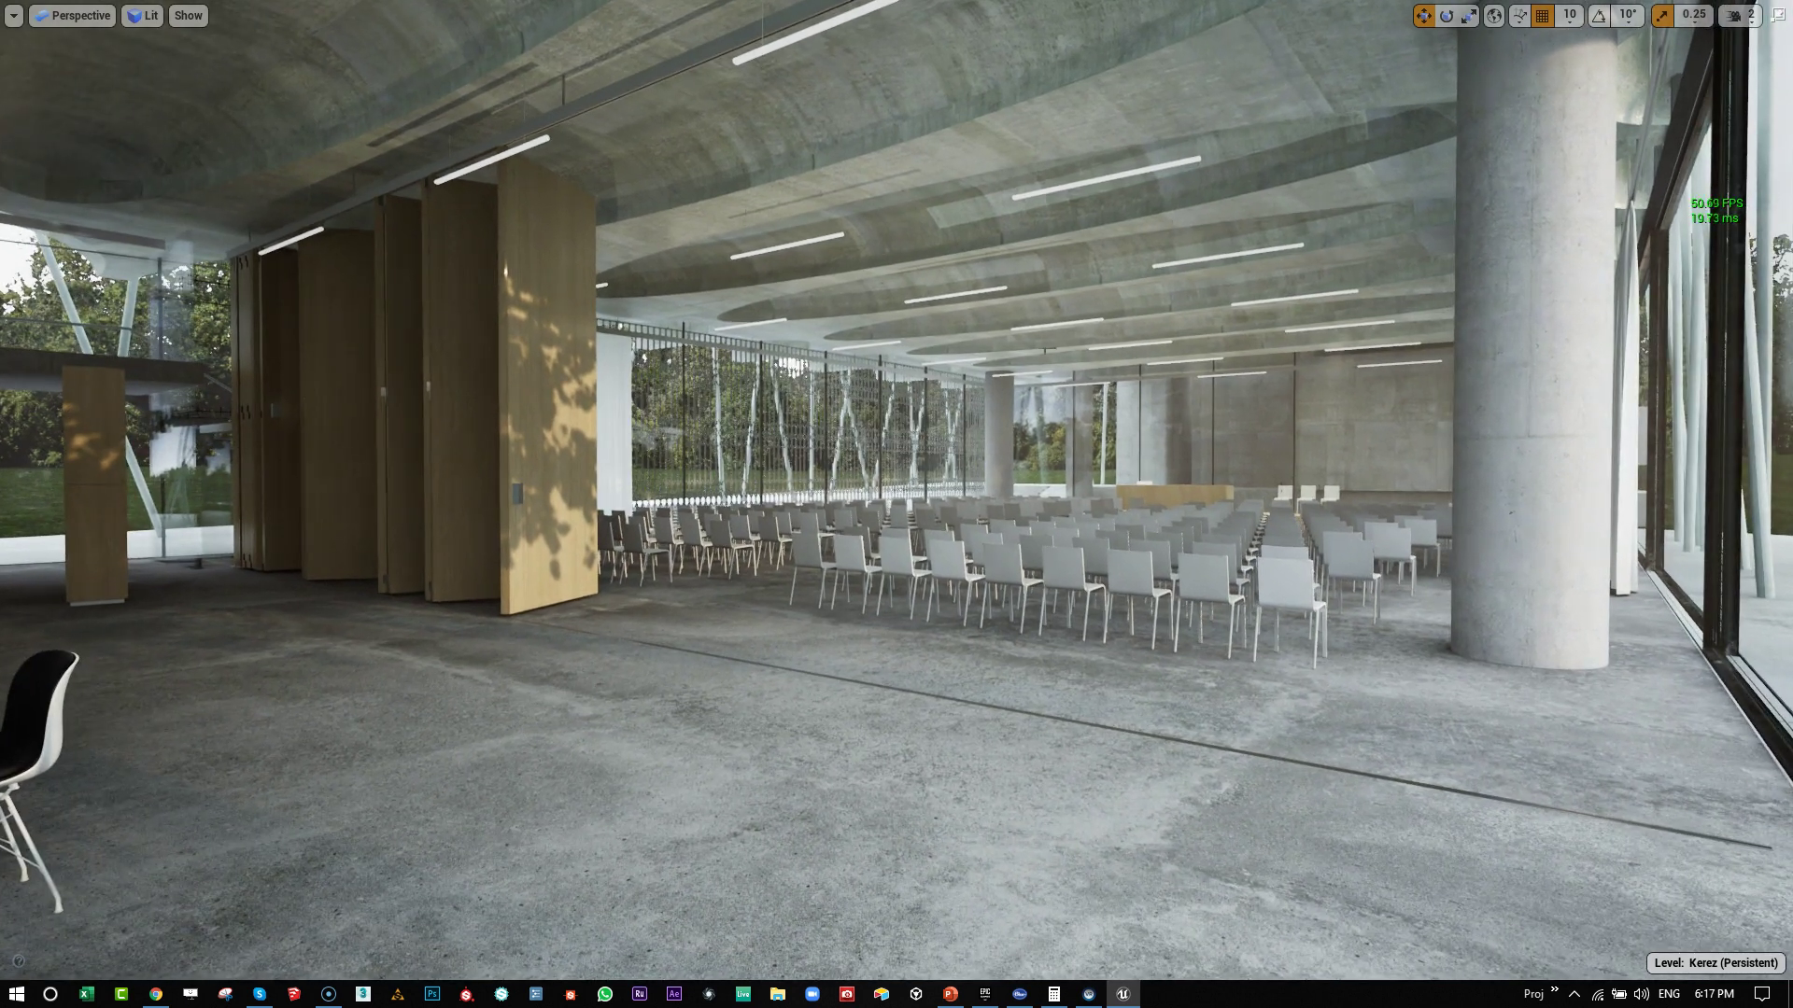
Step: Set the viewport's screen percentage to 200
click(13, 16)
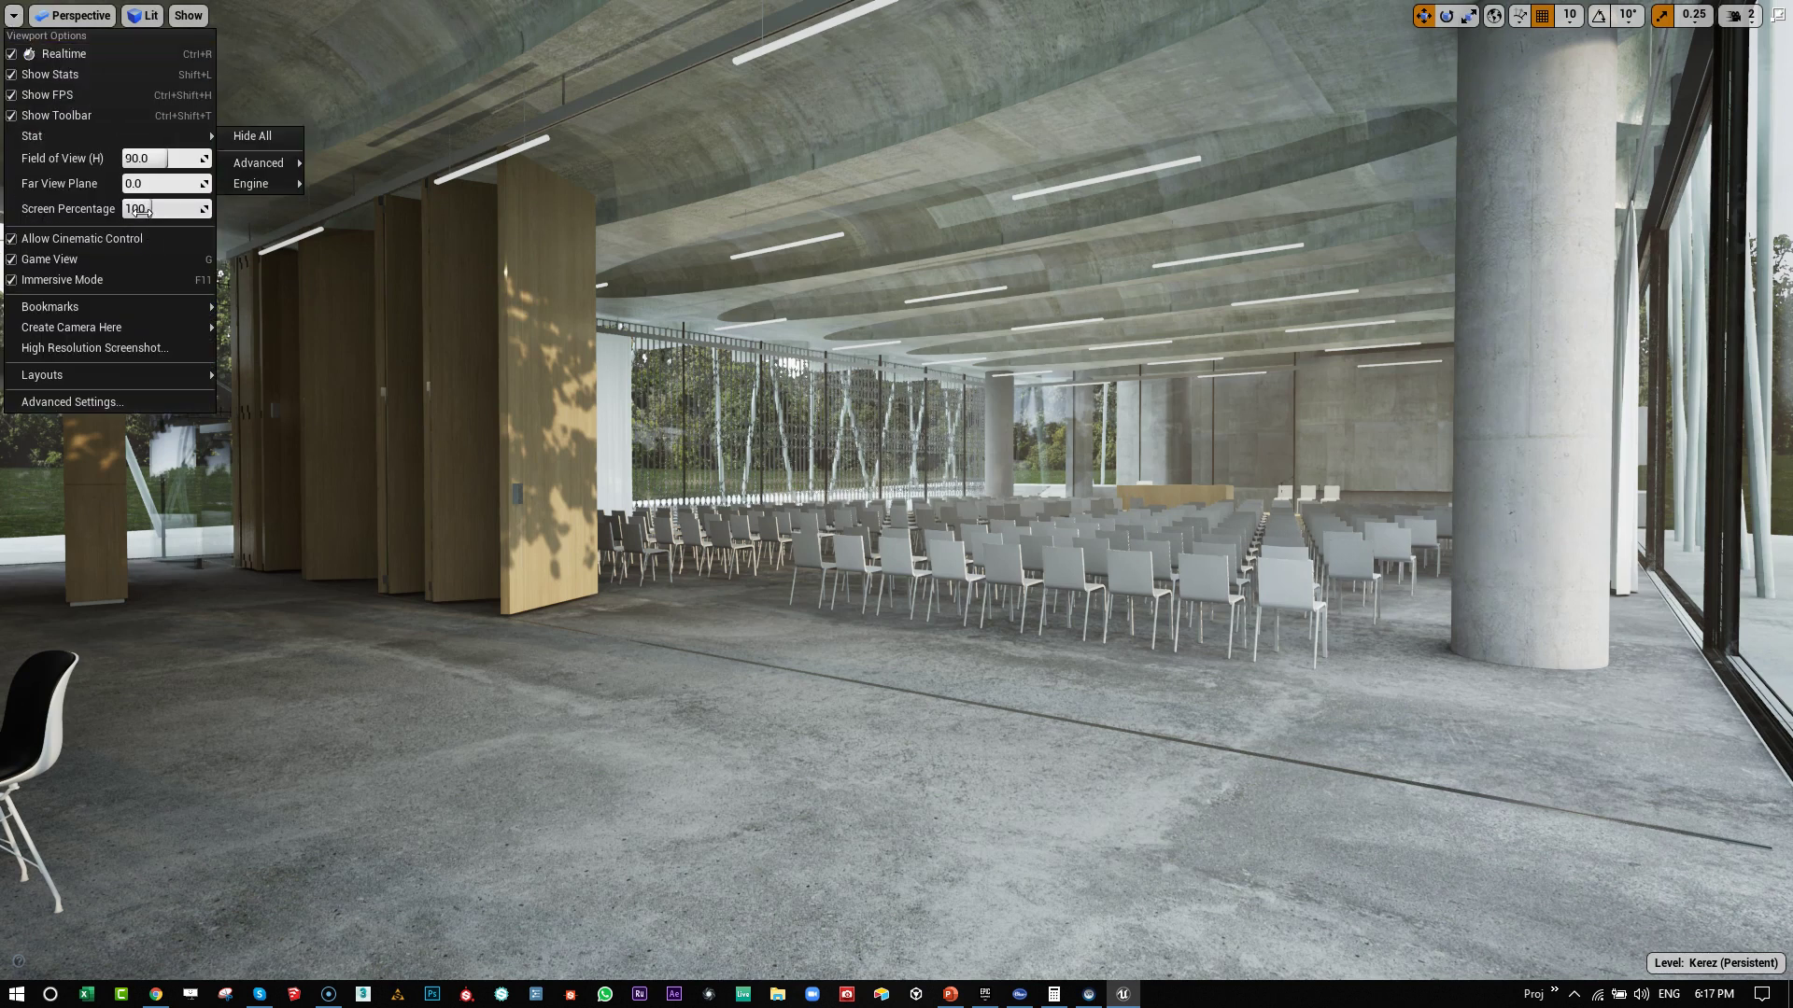
drag(142, 207, 200, 208)
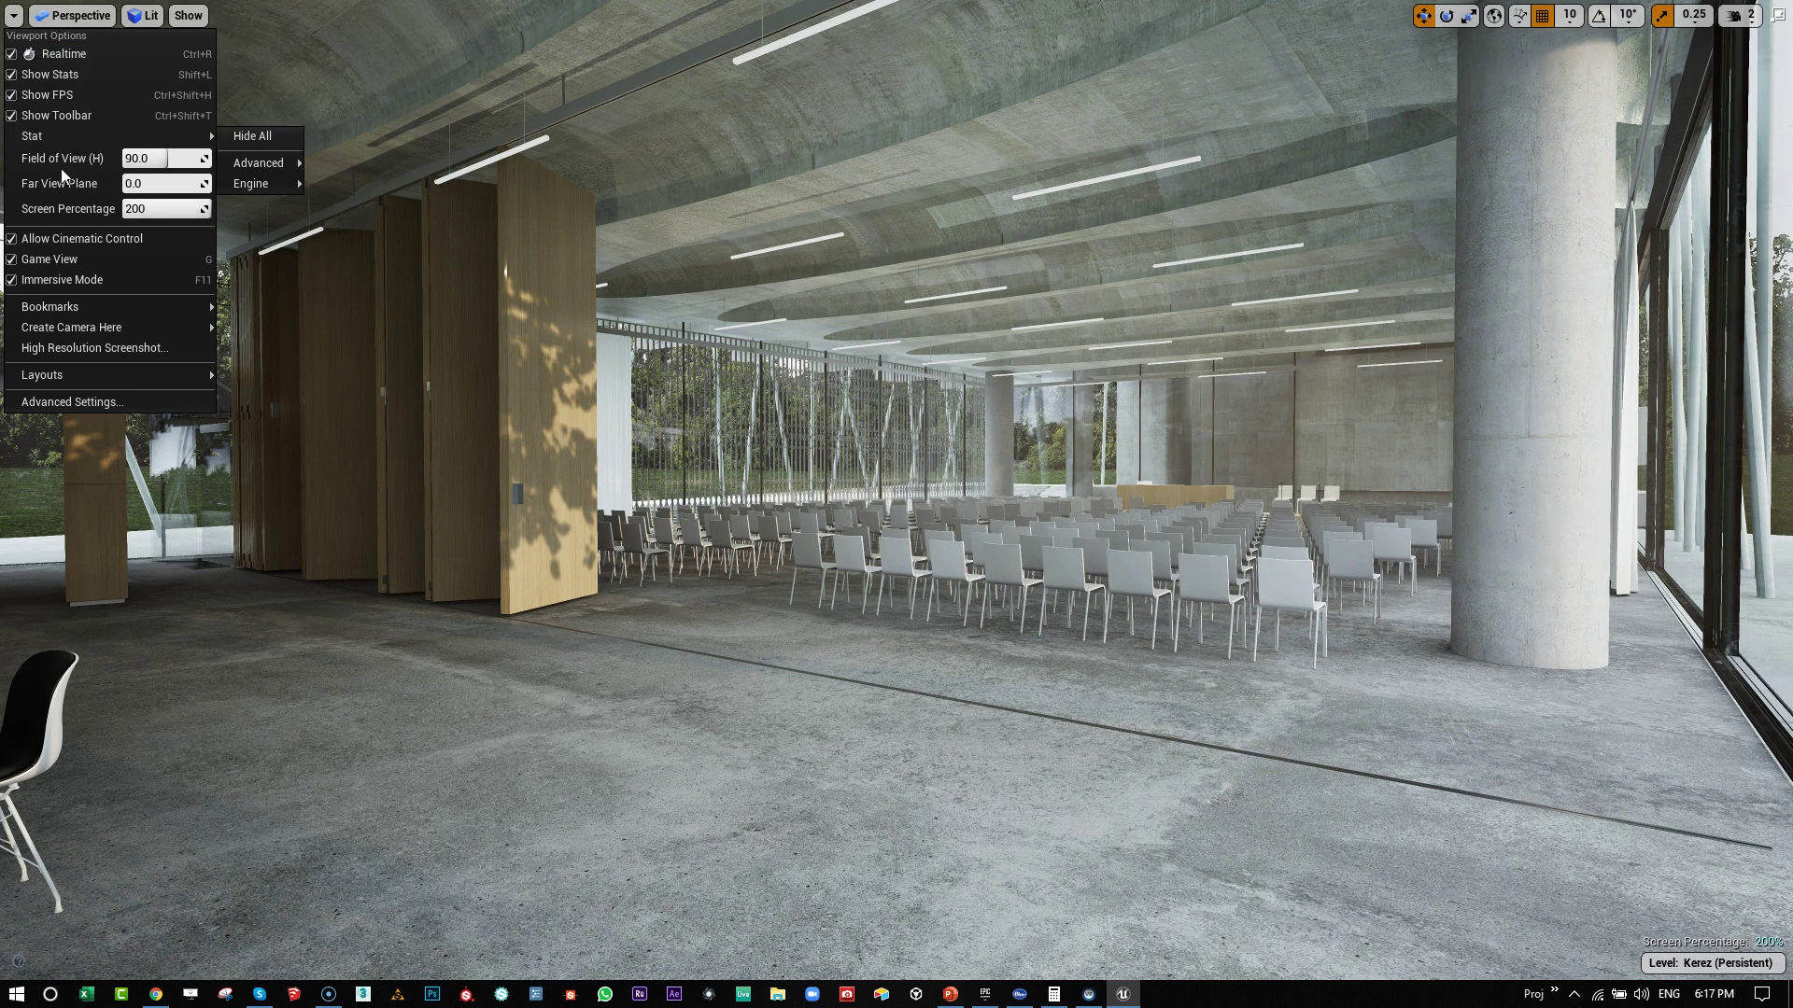
Step: Hide the frame-rate statistics in the viewport over the café and seating hall
right_drag(576, 335, 641, 356)
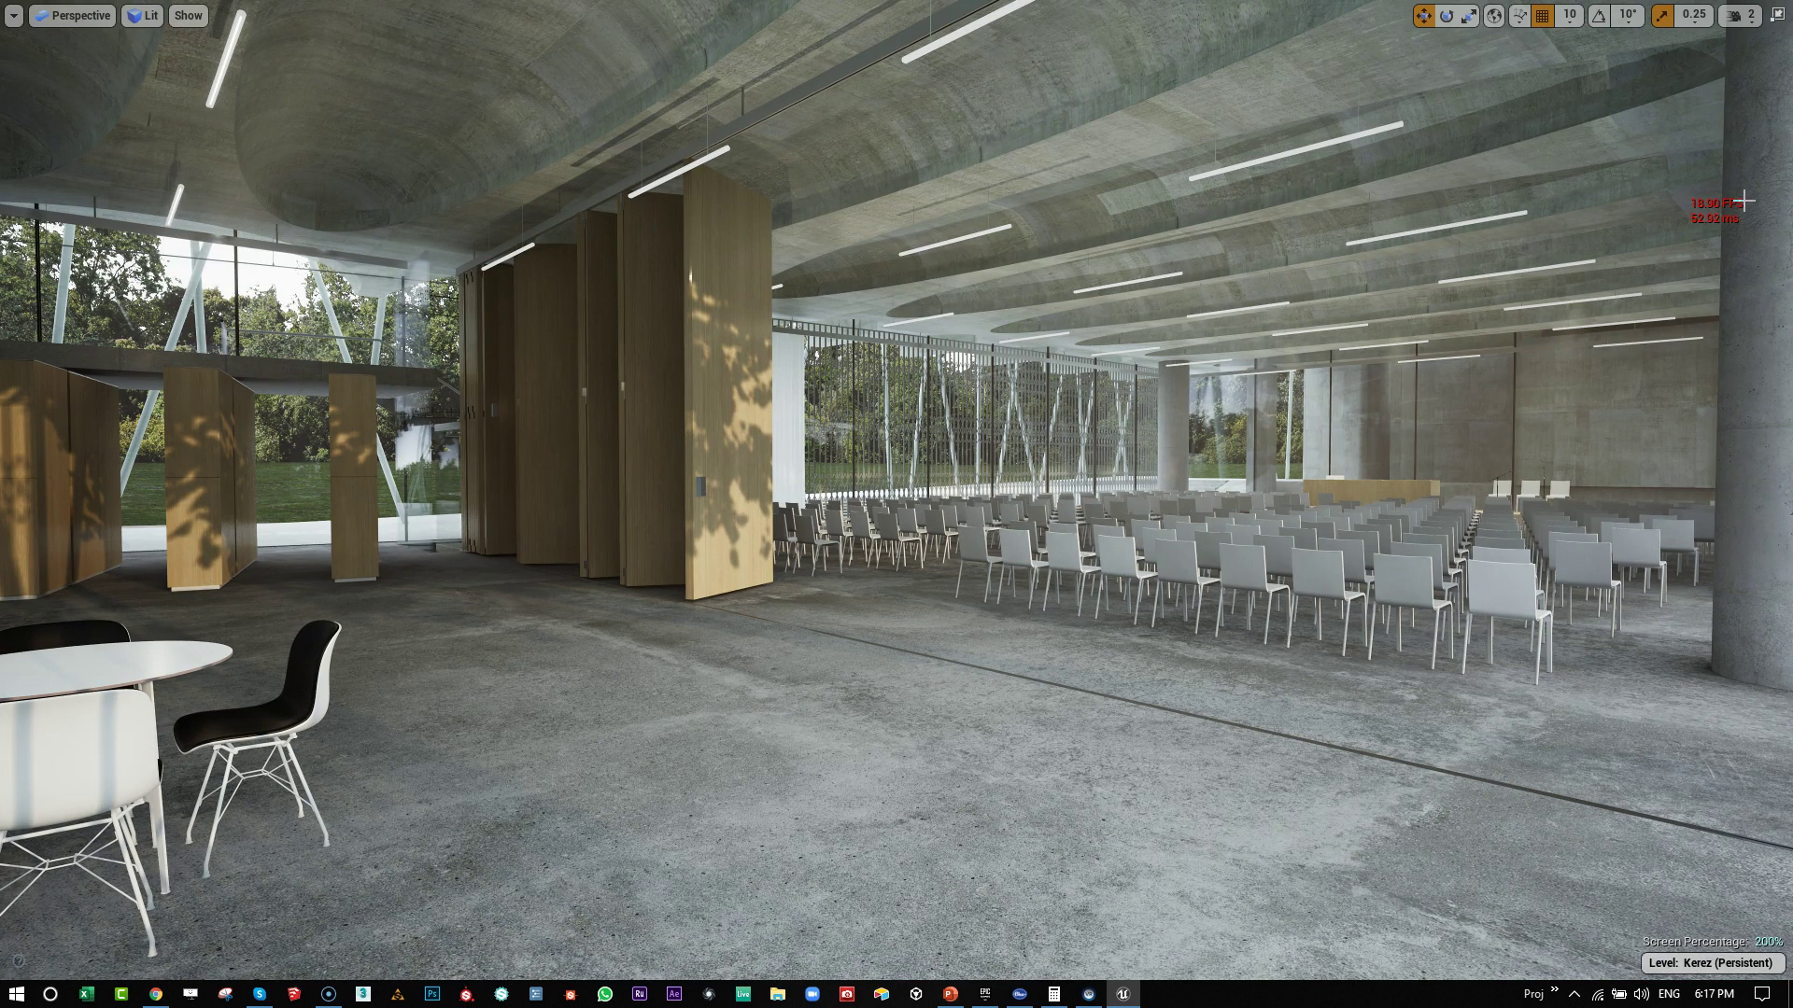
right_drag(1416, 276, 1531, 249)
key(a)
key(s)
key(a)
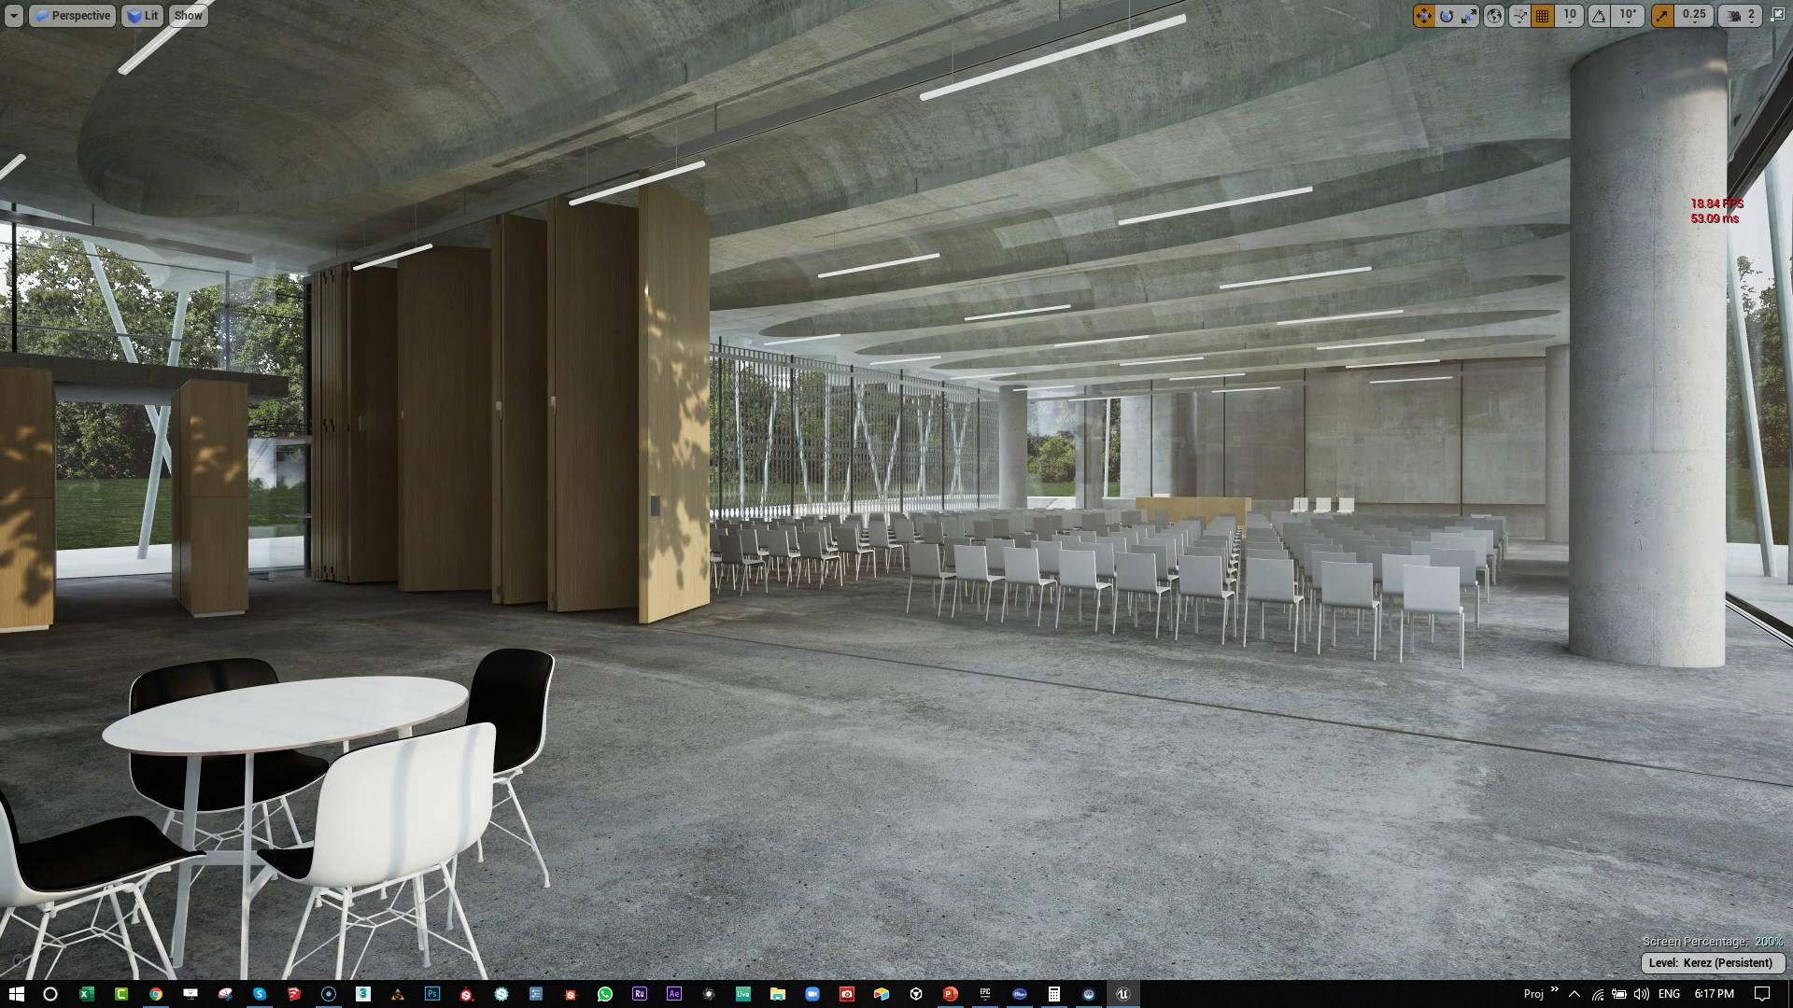
click(14, 17)
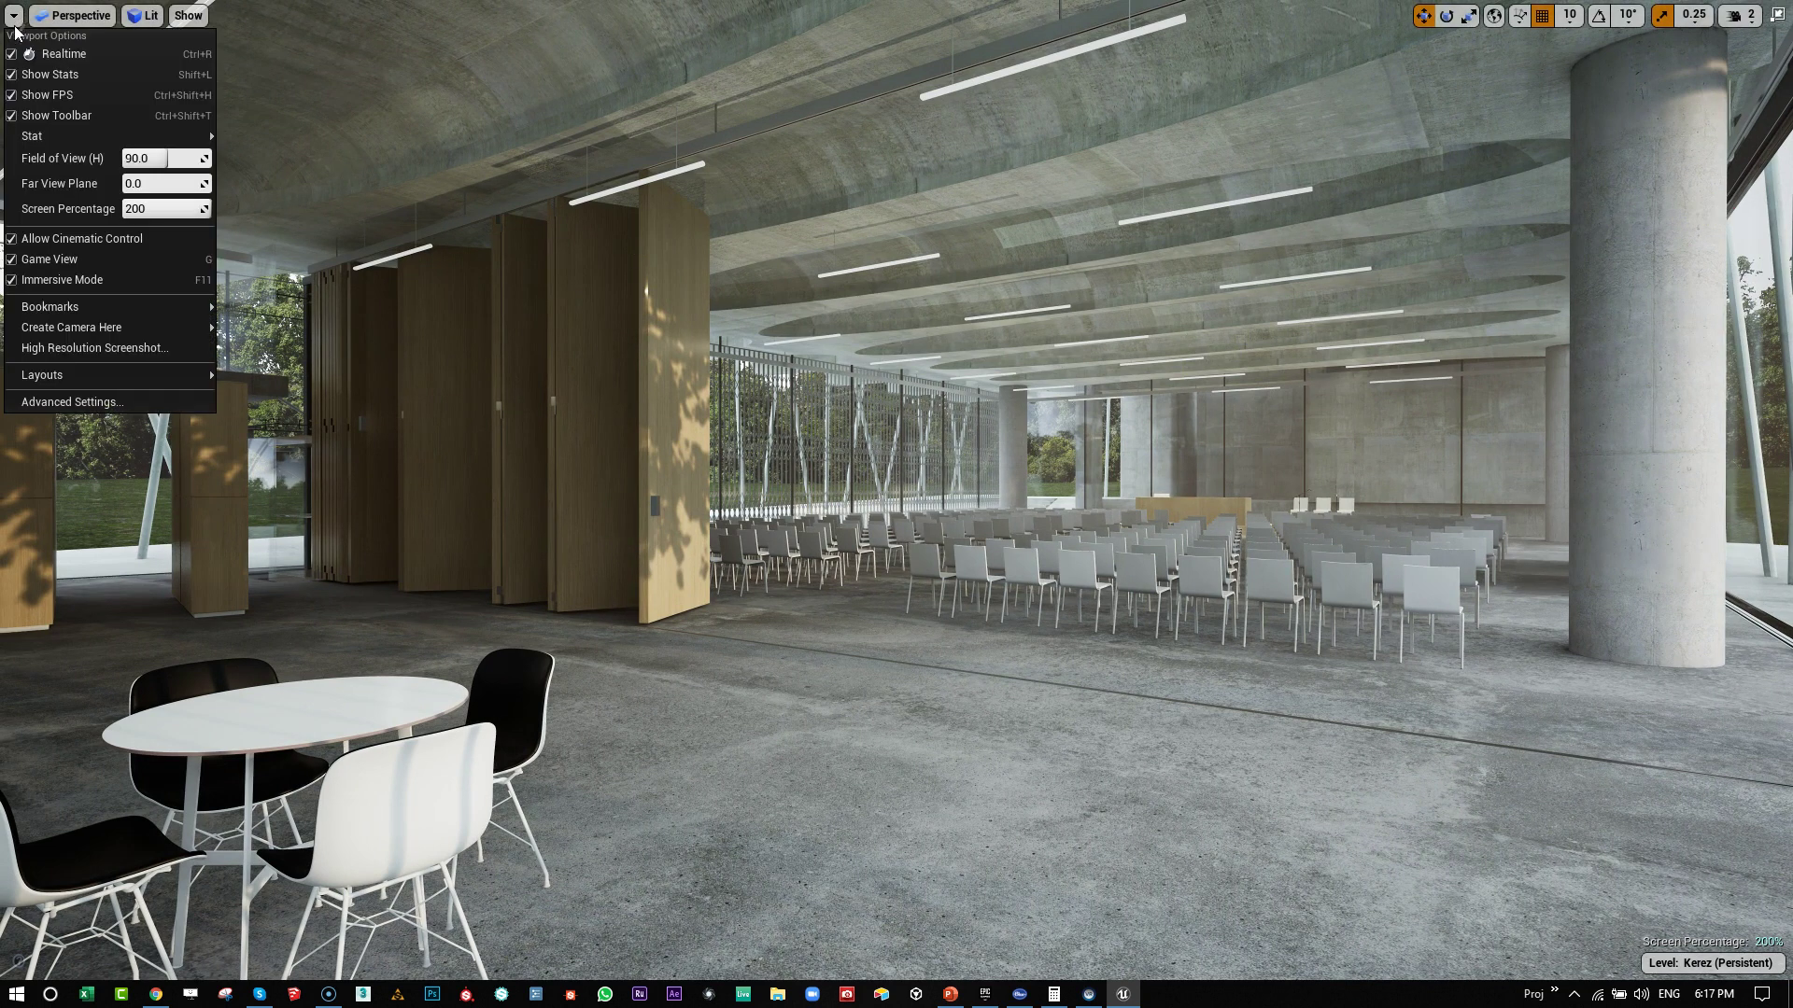
click(56, 84)
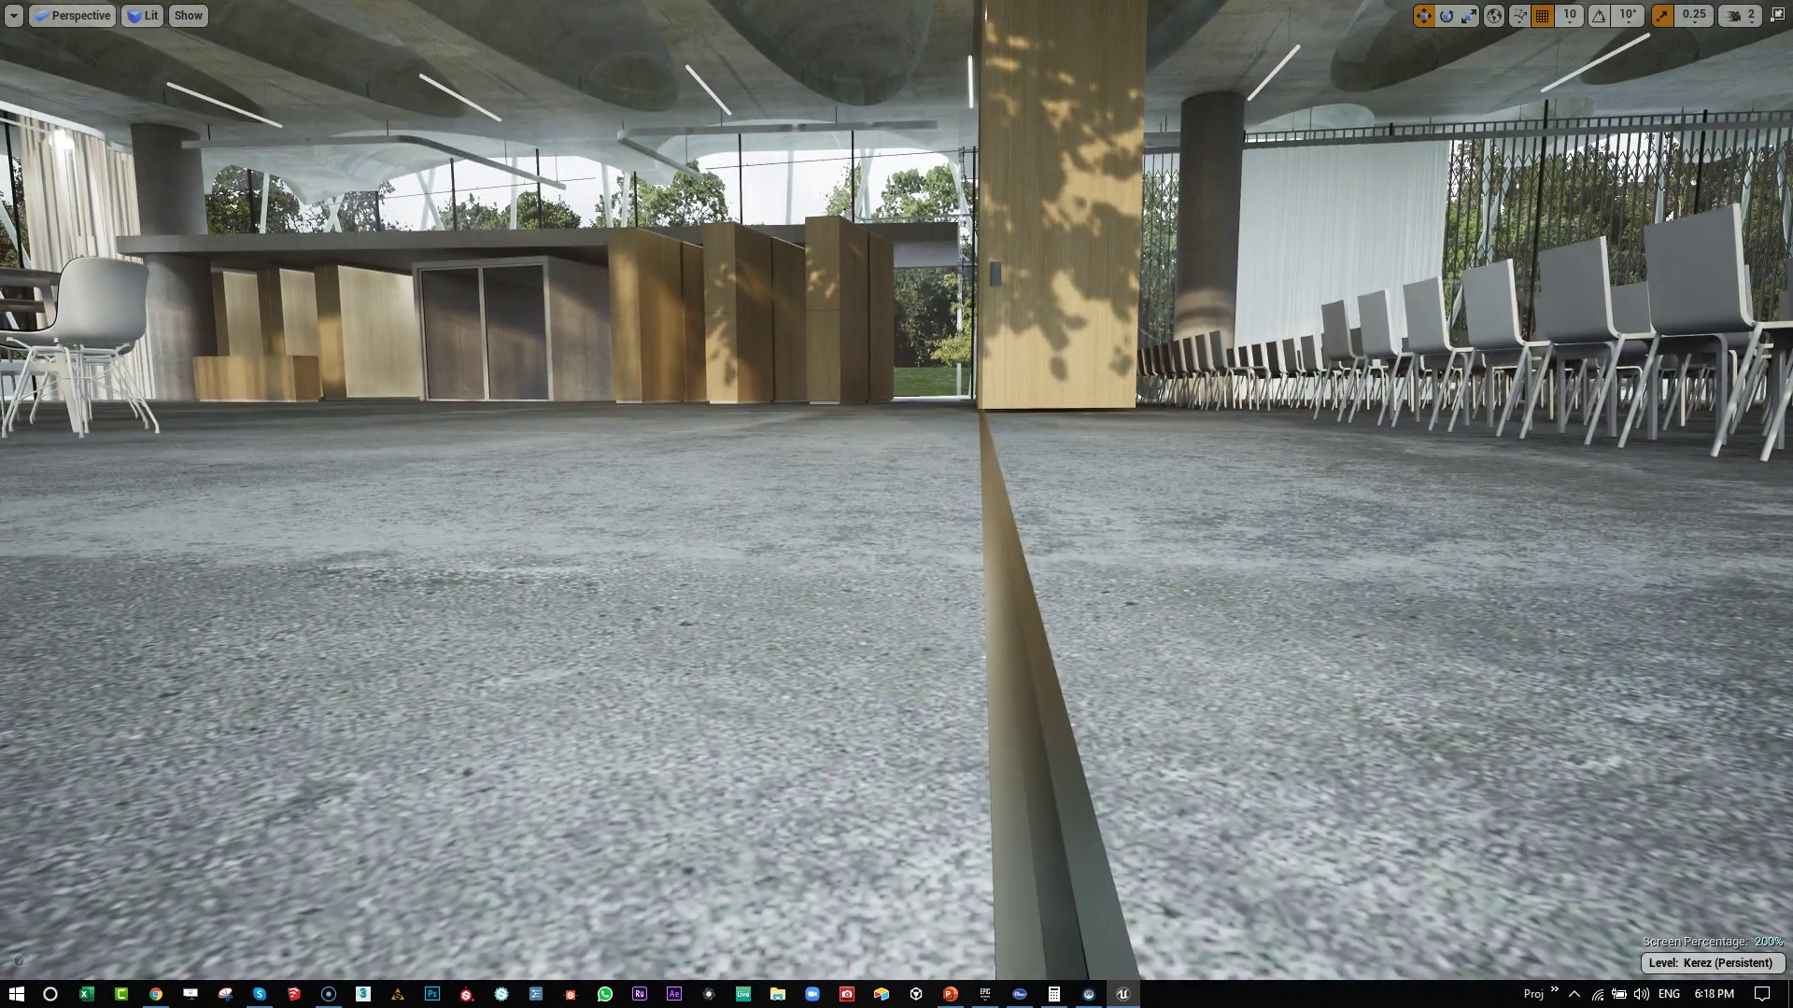
Step: Show the editor icons and rotate the directional sun light near the café tables
key(d)
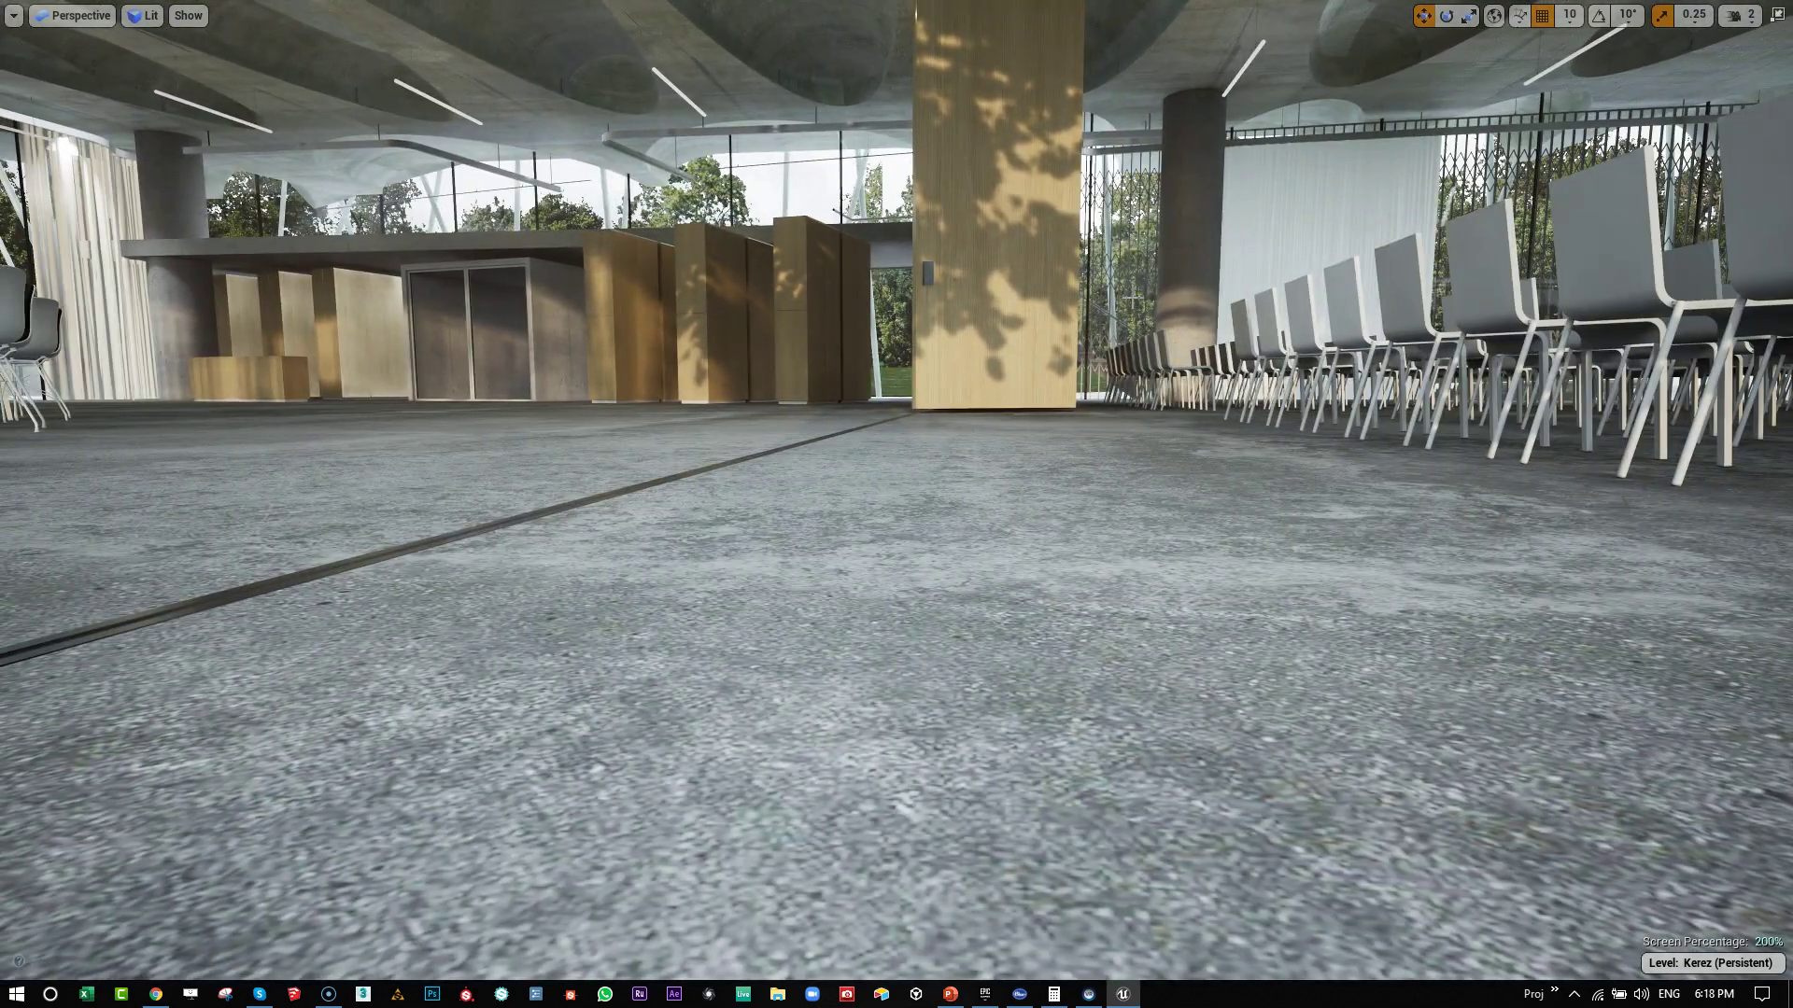
key(d)
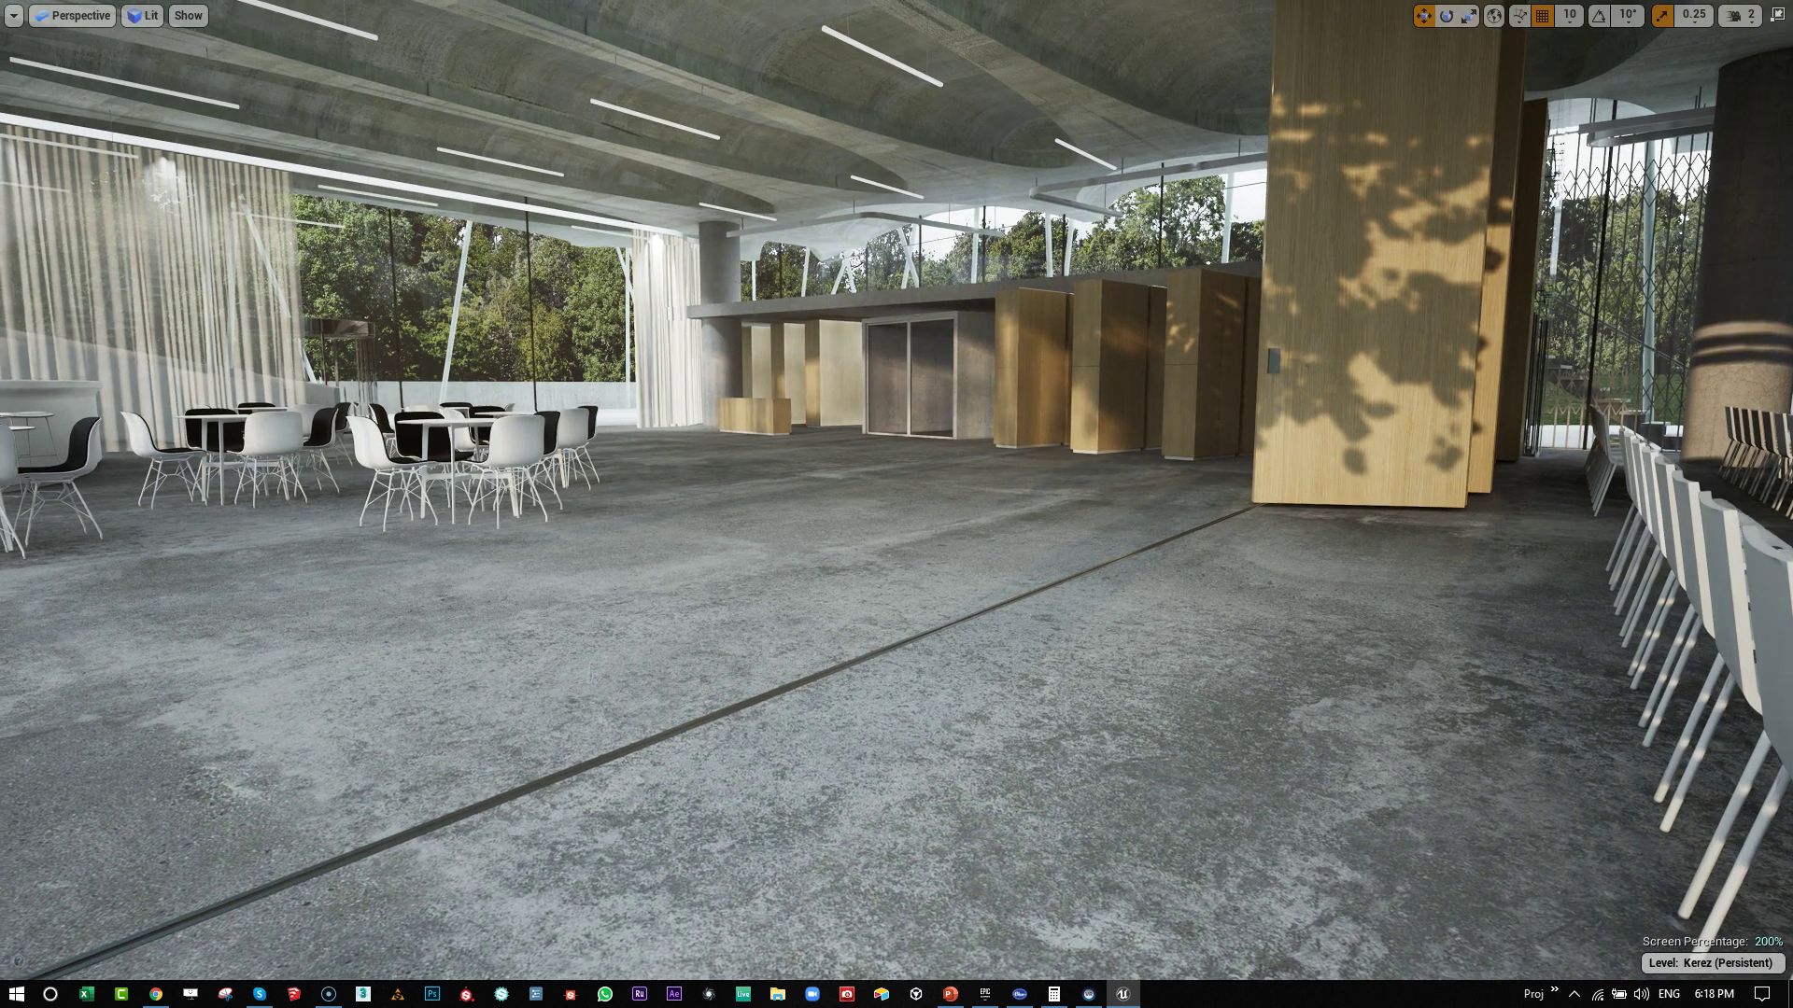
key(g)
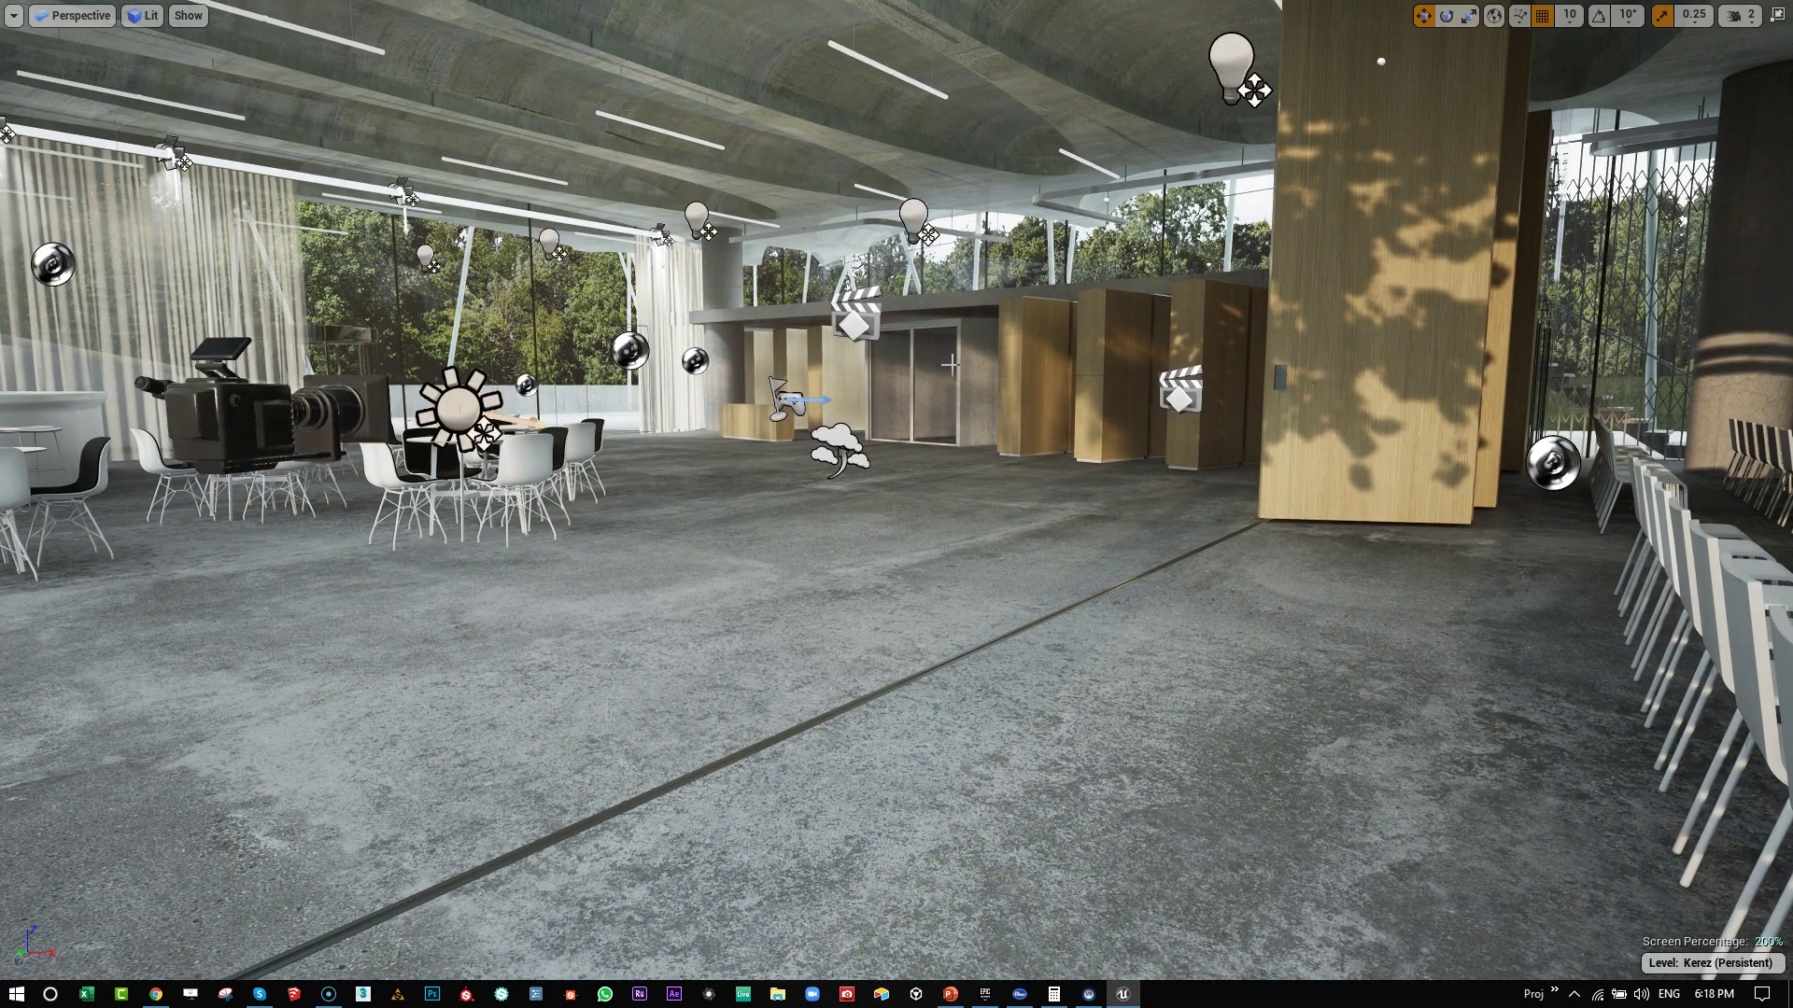
click(465, 409)
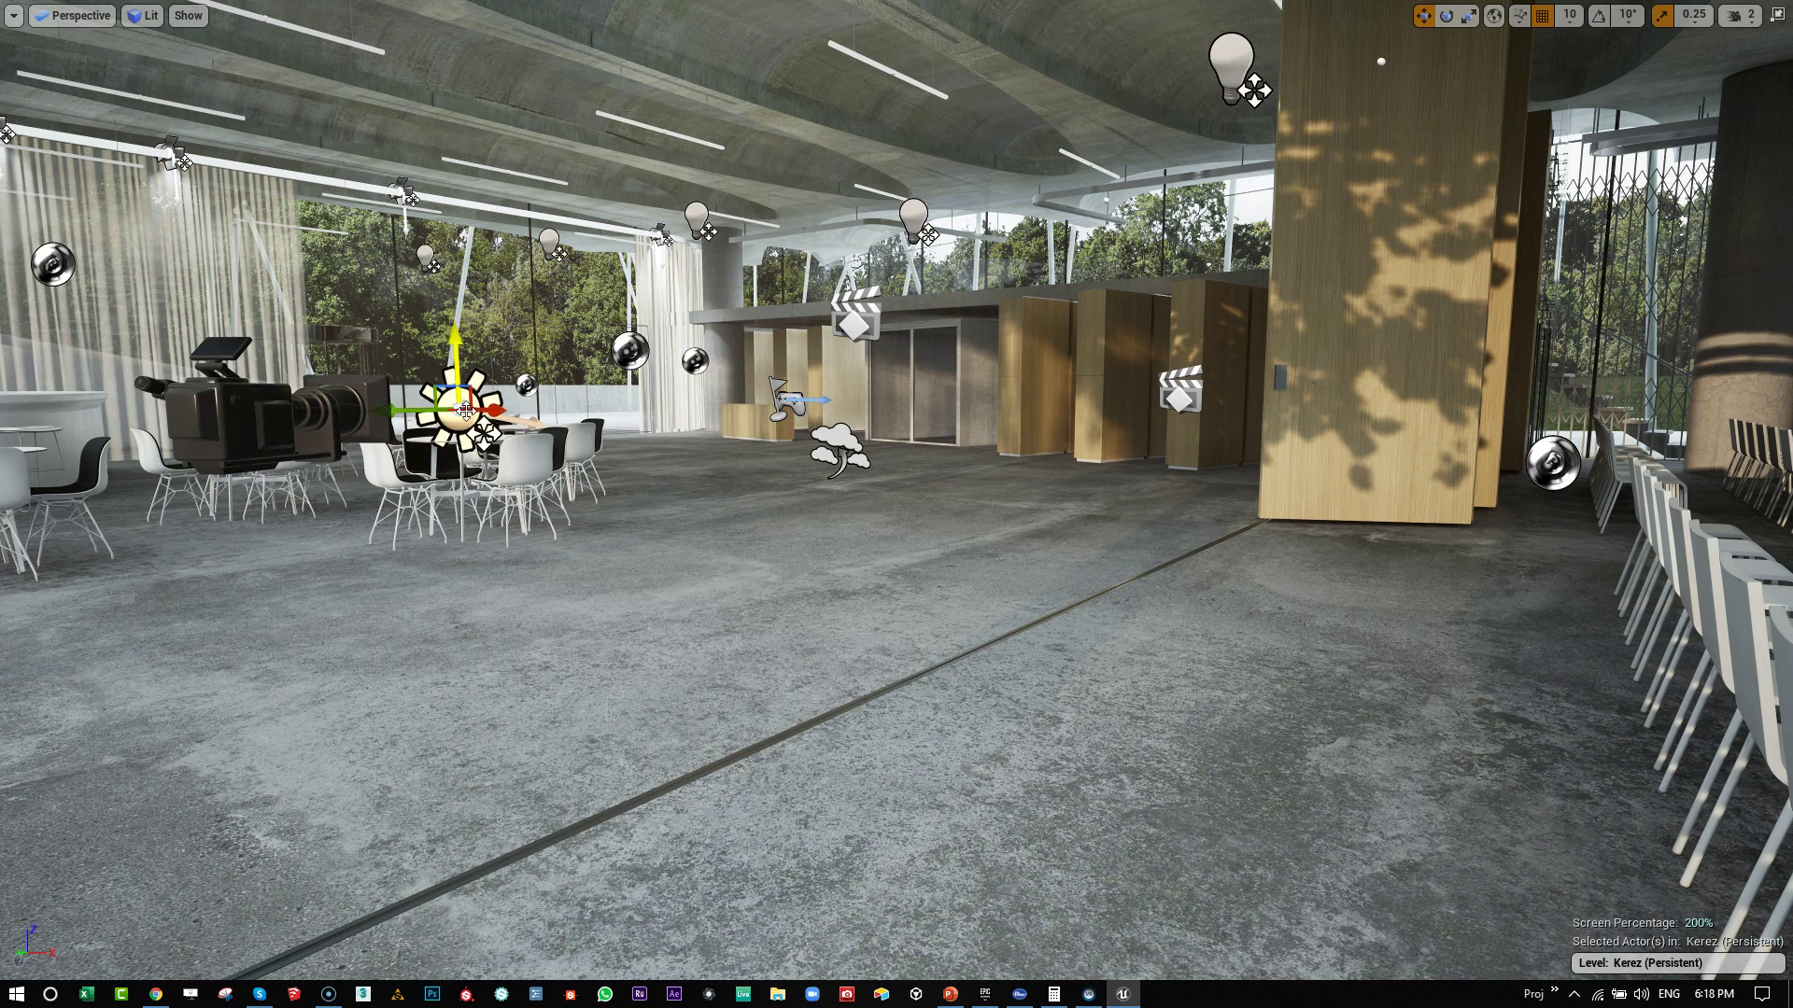
key(e)
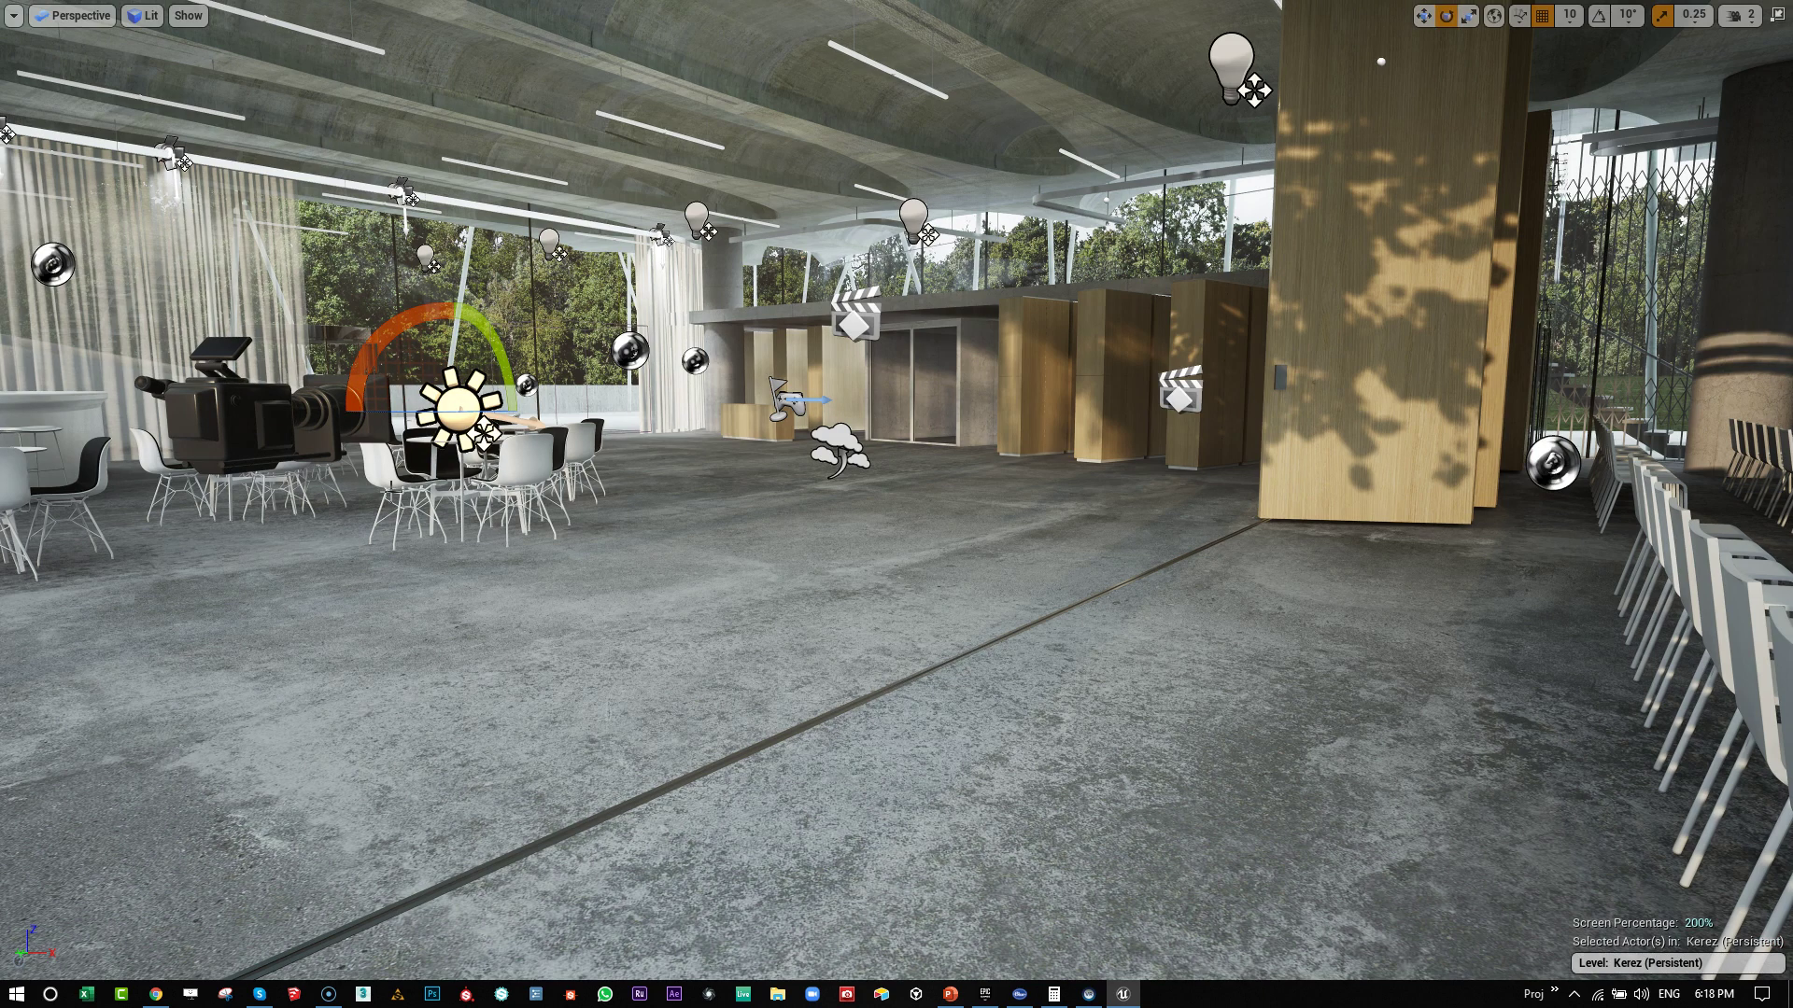
right_drag(656, 522, 590, 465)
key(a)
drag(468, 392, 468, 384)
drag(486, 471, 472, 429)
Step: Examine the tree outside the glazing and the lattice façade with its slanted columns from the exterior
right_drag(774, 504, 206, 381)
key(d)
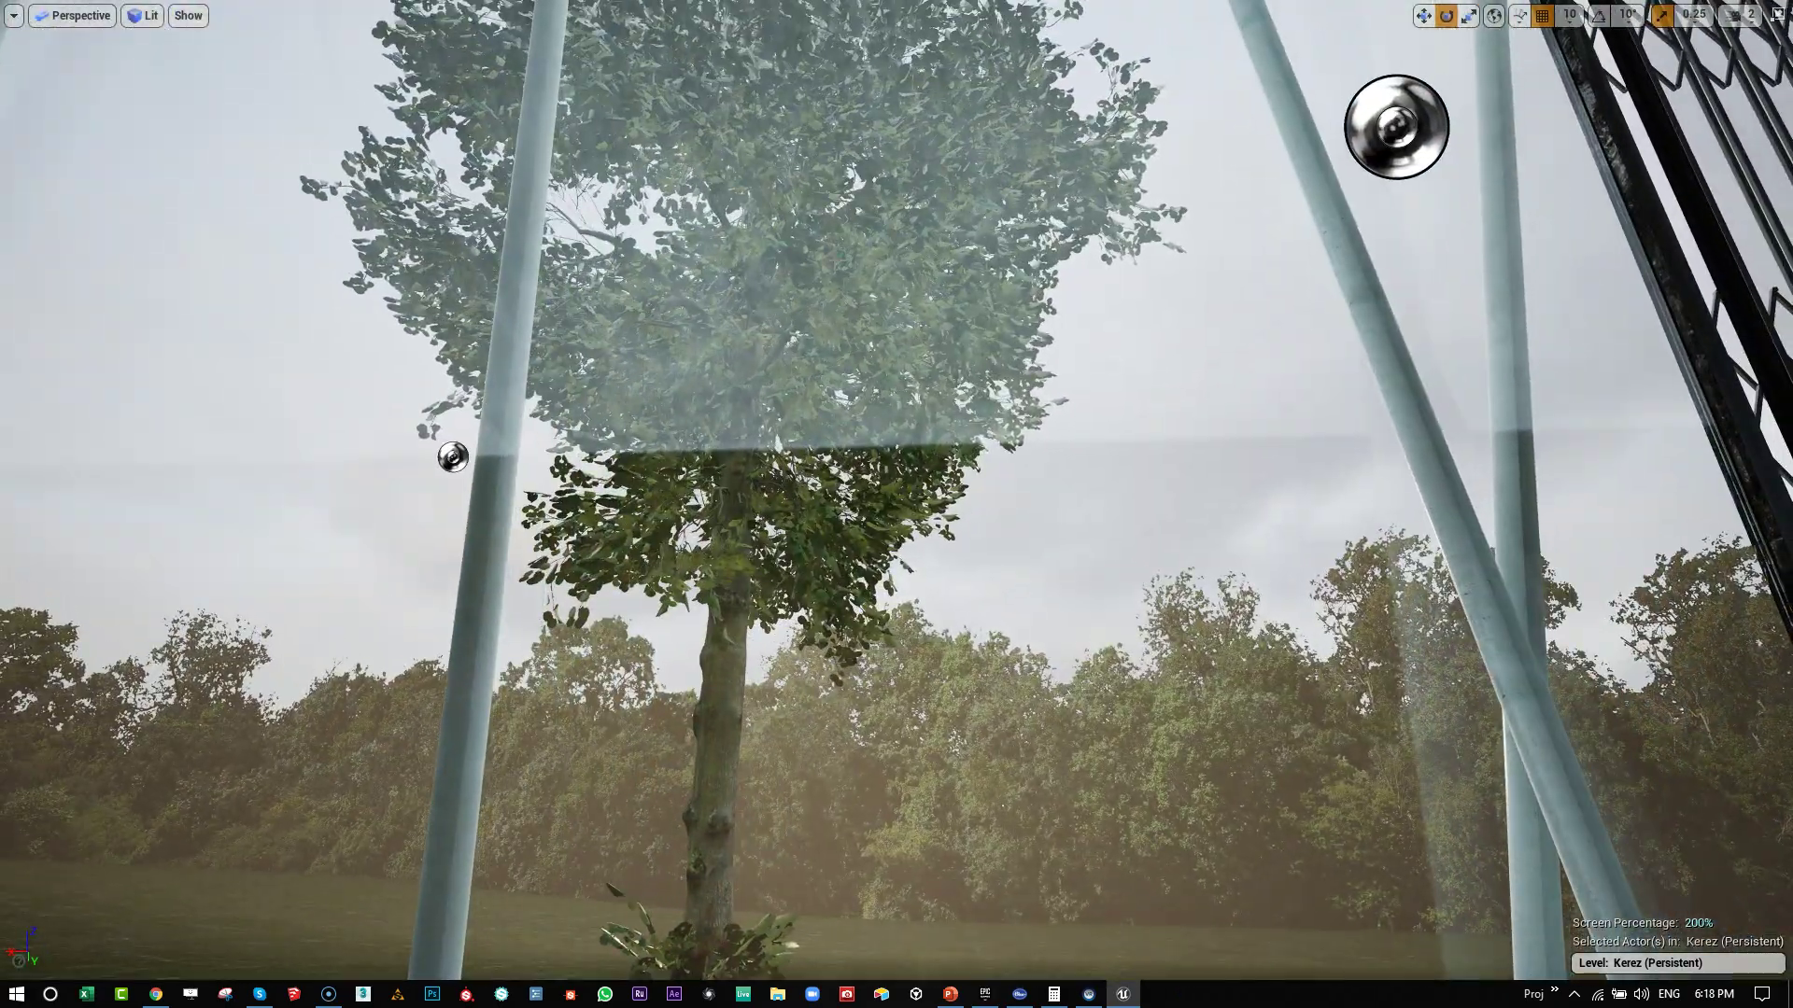
right_drag(205, 381, 129, 322)
key(d)
right_drag(400, 399, 419, 416)
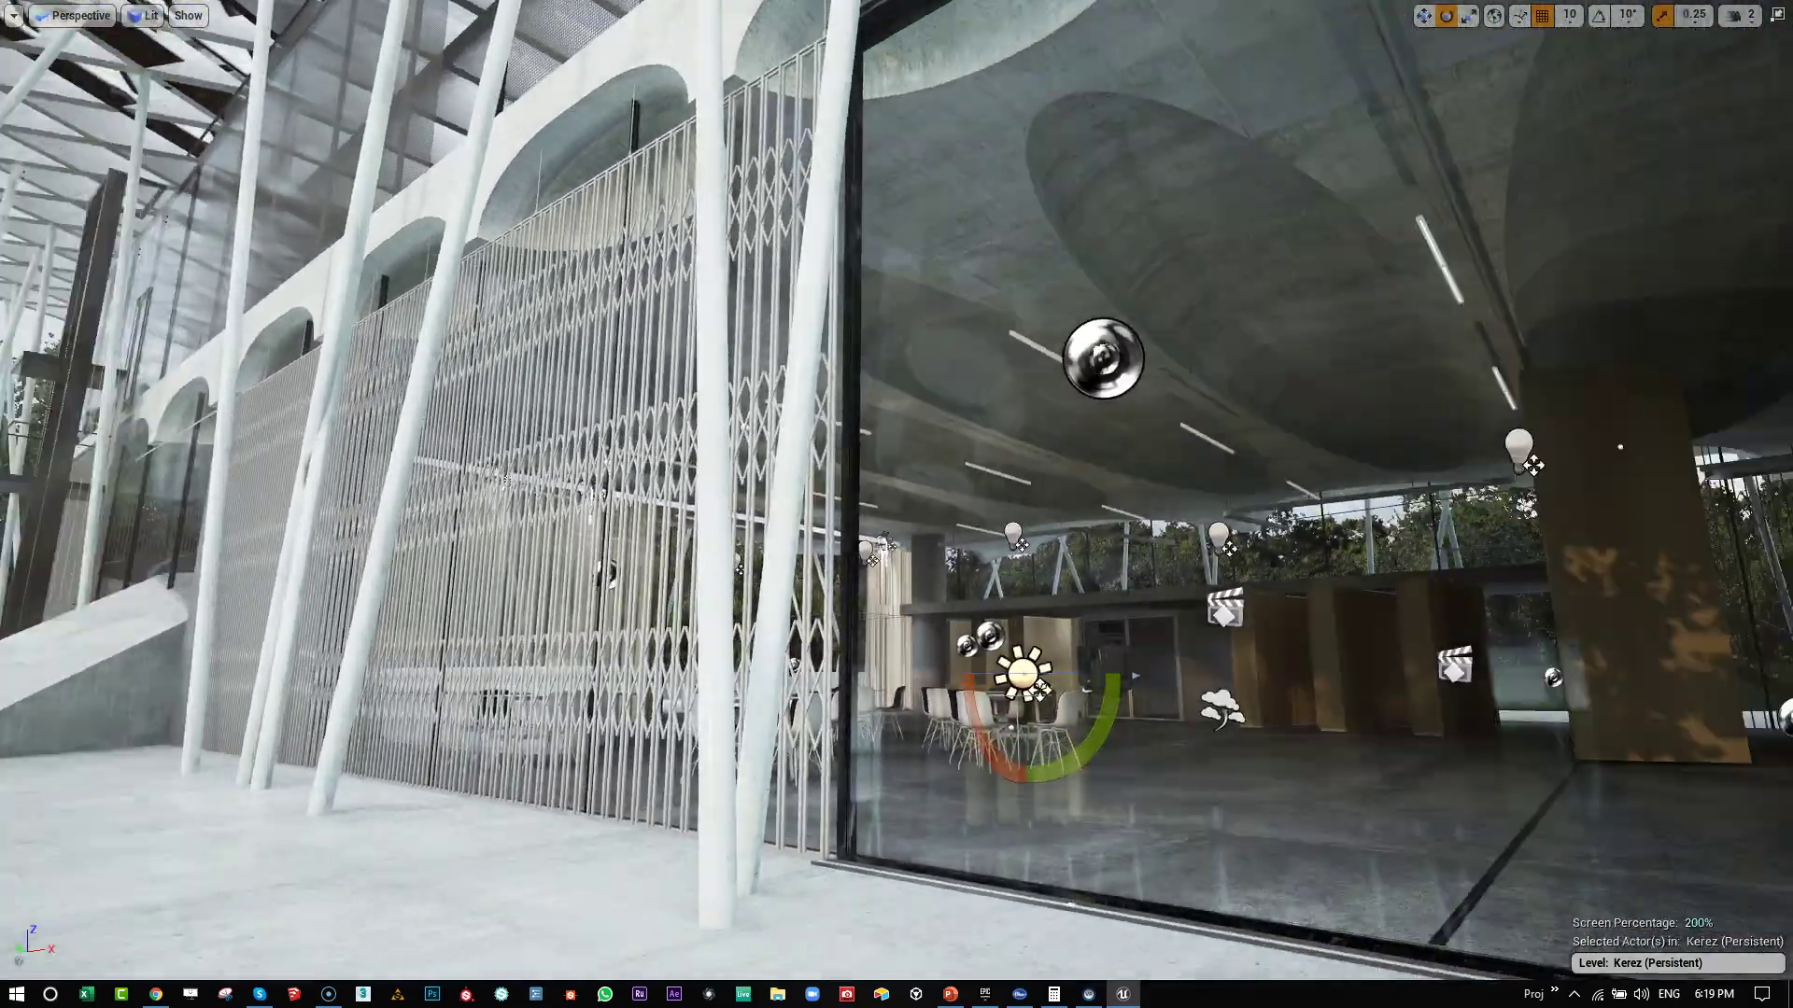
right_drag(896, 504, 1102, 547)
key(w)
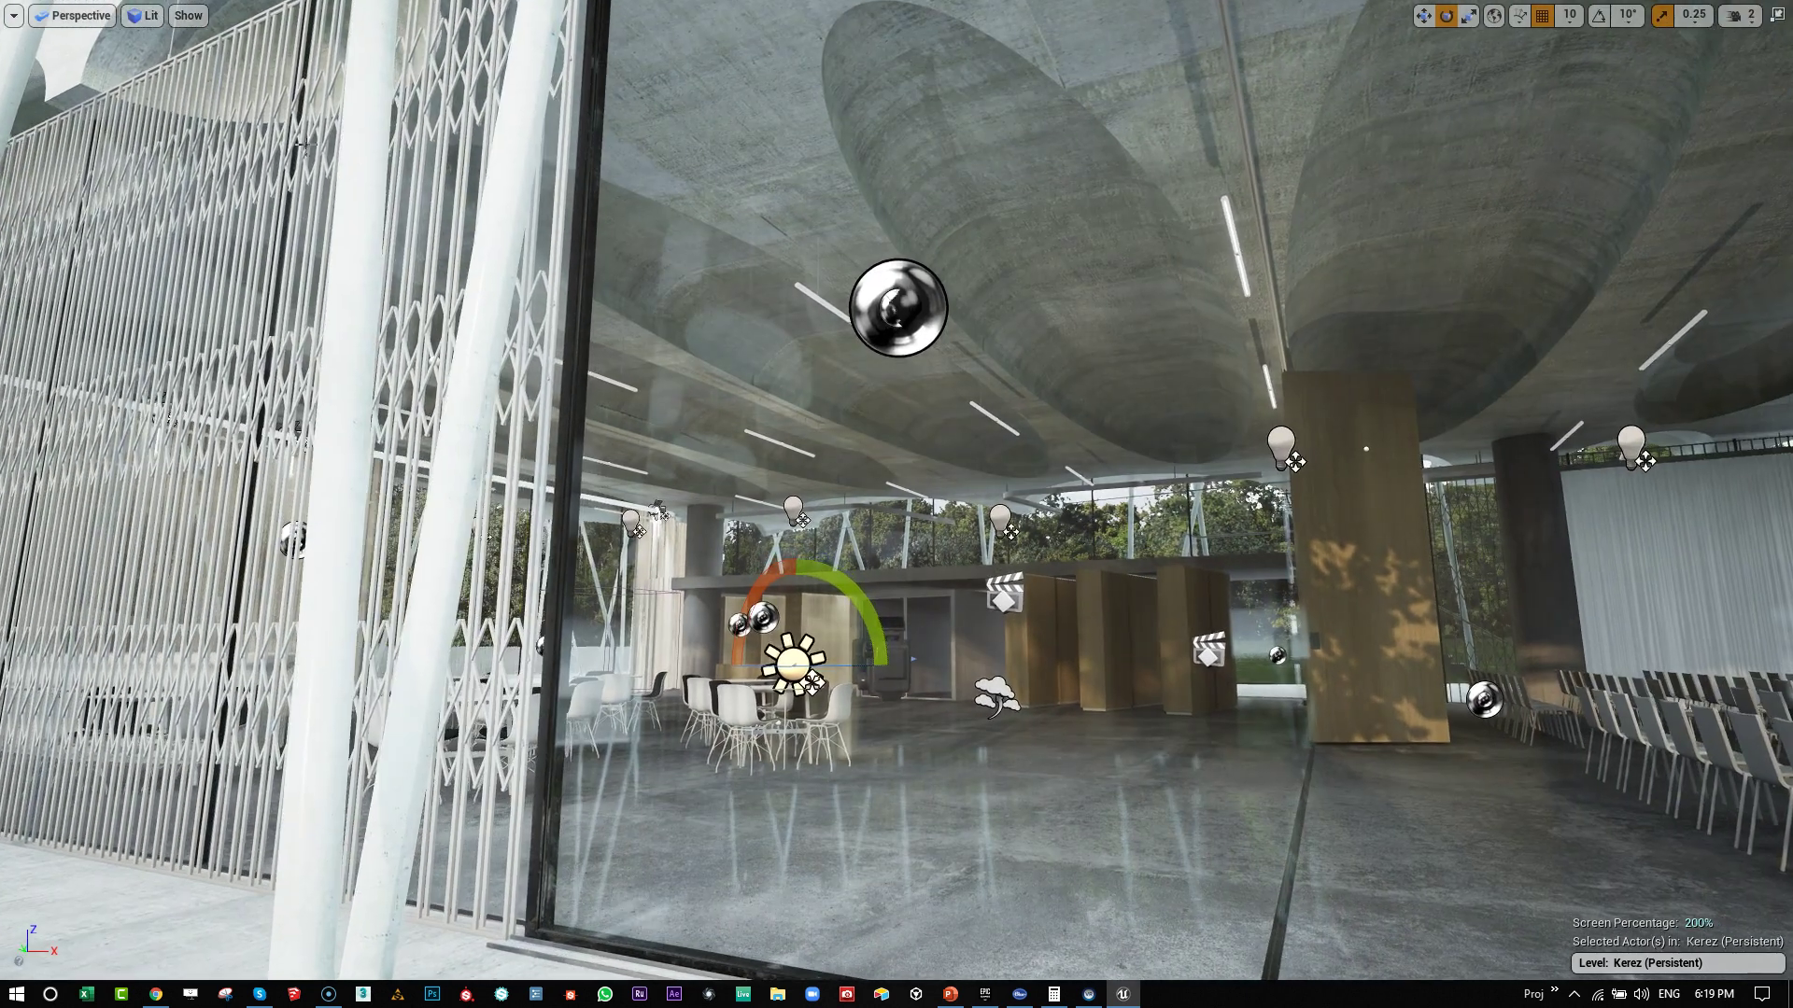
Step: Inspect the lattice façade and the interior in the Lighting Only view mode
click(82, 31)
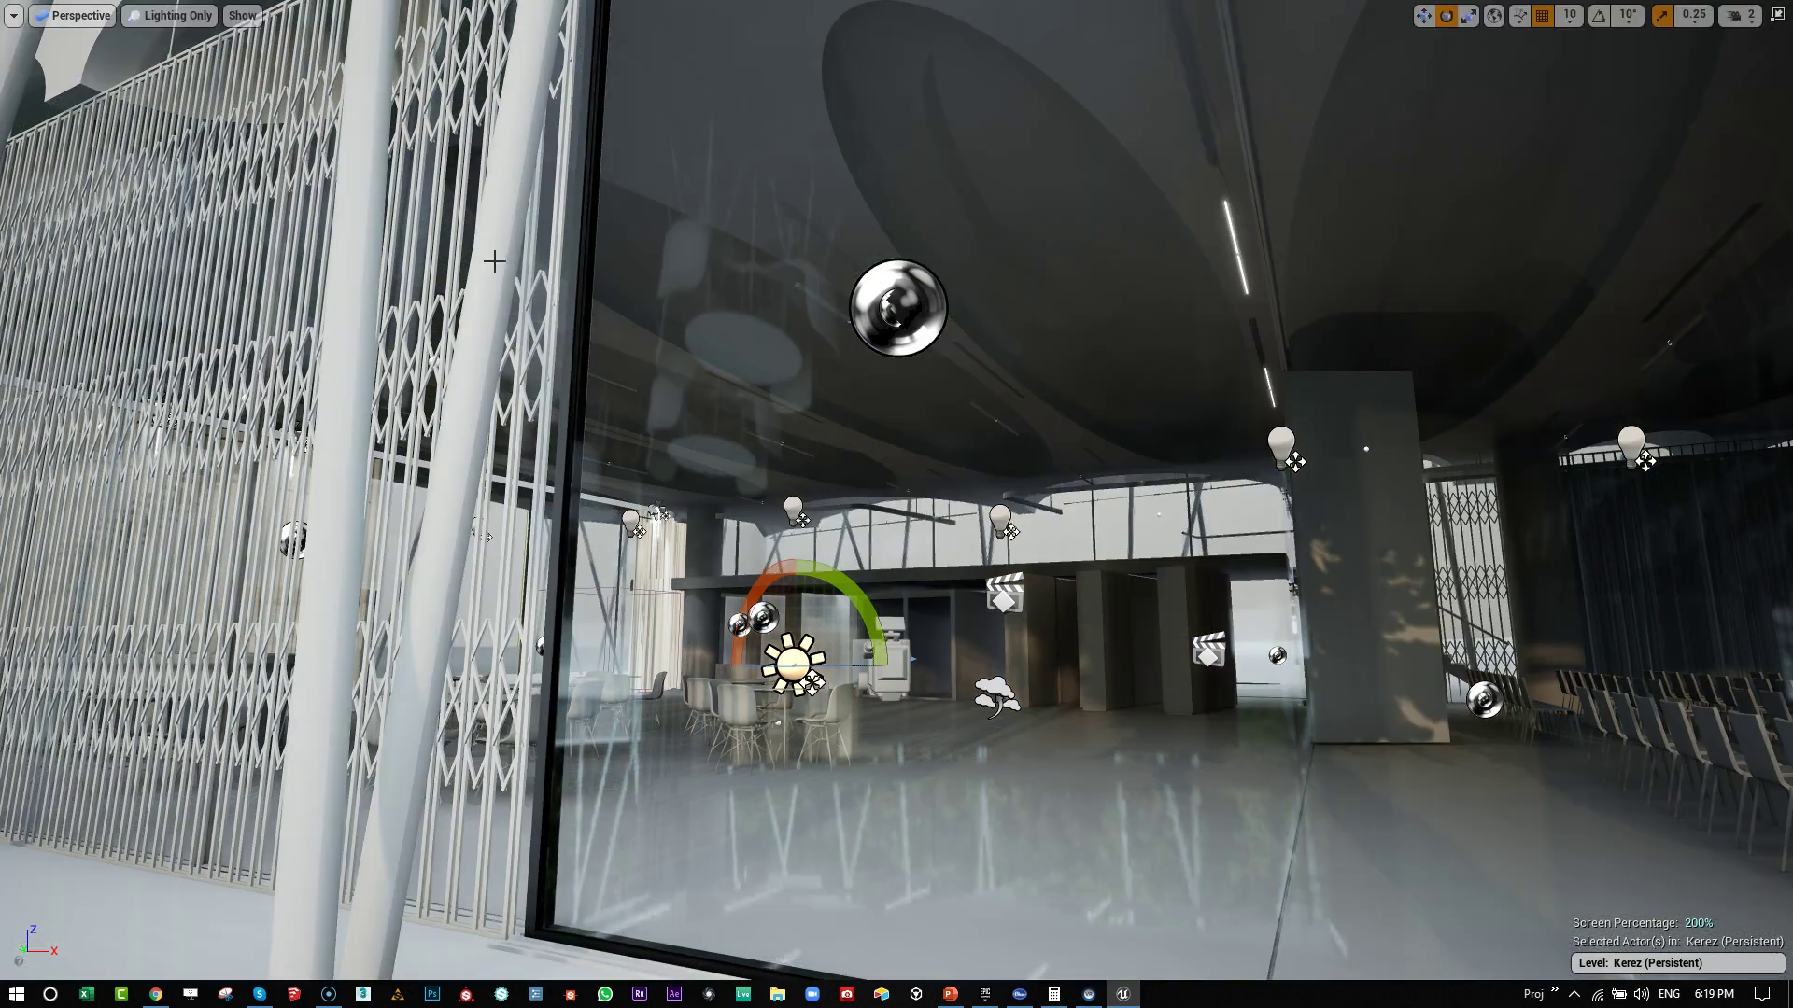
key(w)
right_drag(492, 261, 523, 314)
key(w)
right_drag(749, 304, 749, 310)
Step: Inspect the café furniture and floor in the Lightmap Density view mode, and return to Lit
key(alt+0)
click(623, 346)
right_drag(624, 345, 1047, 420)
right_drag(788, 315, 788, 315)
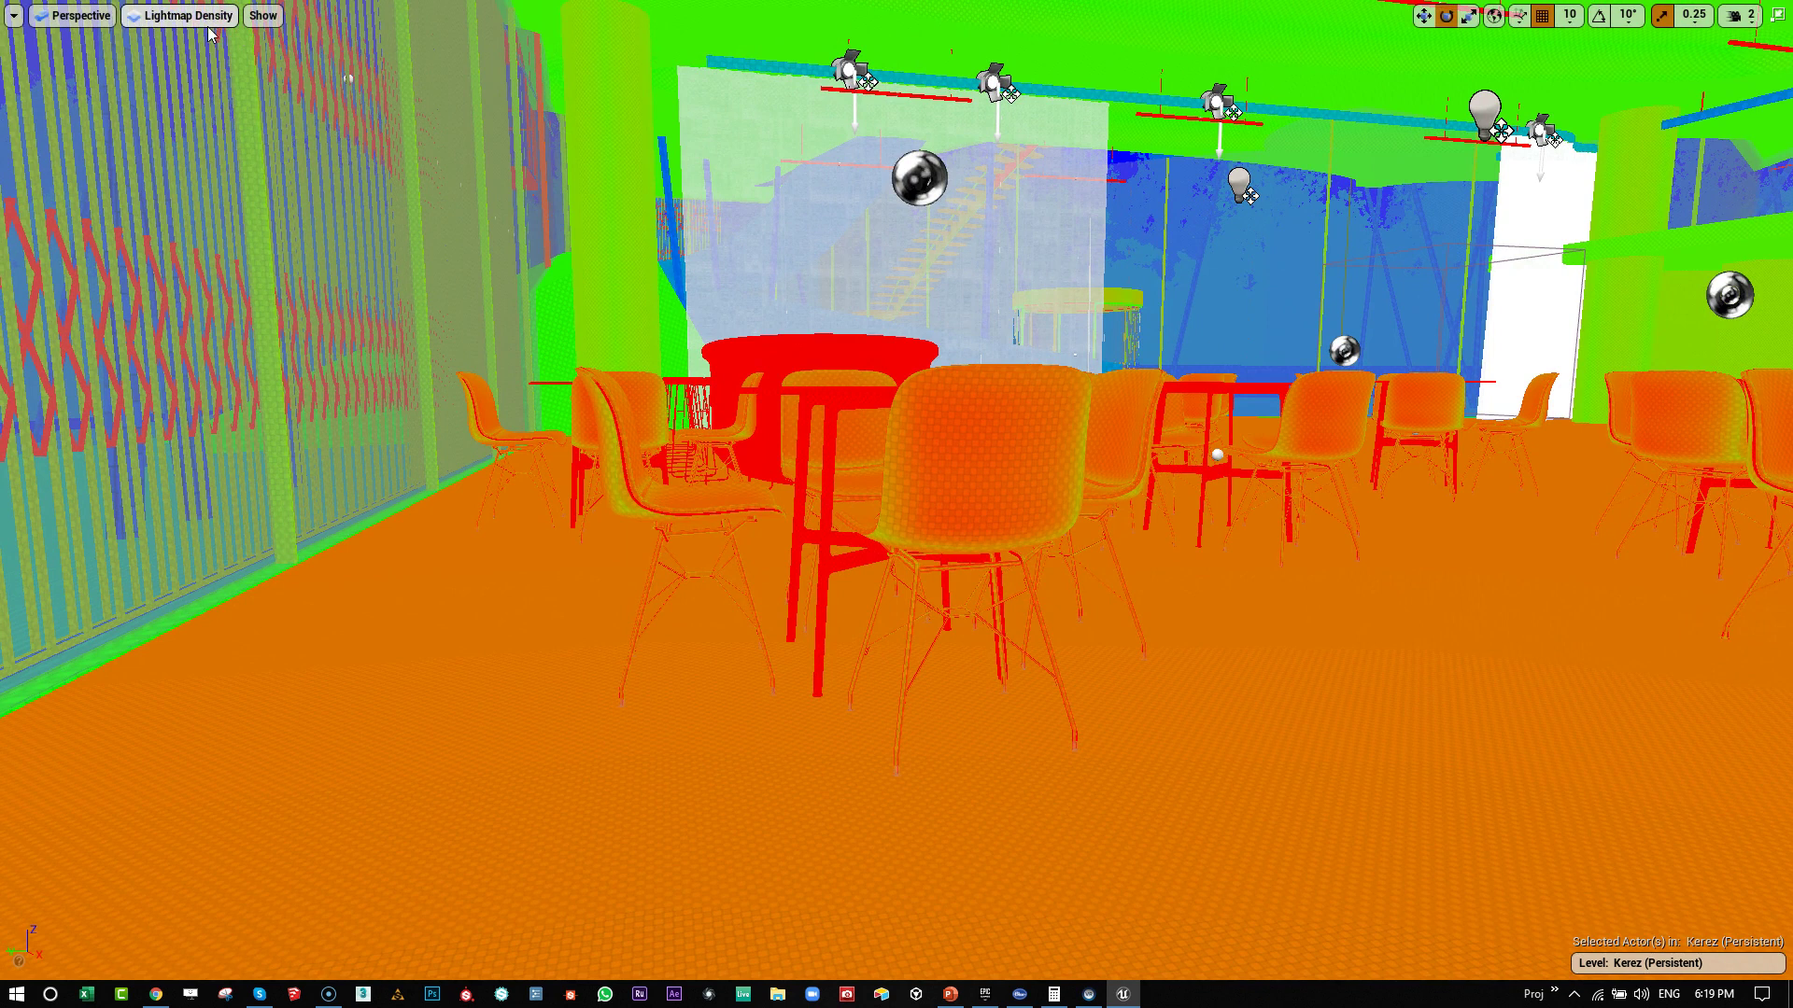
key(alt+4)
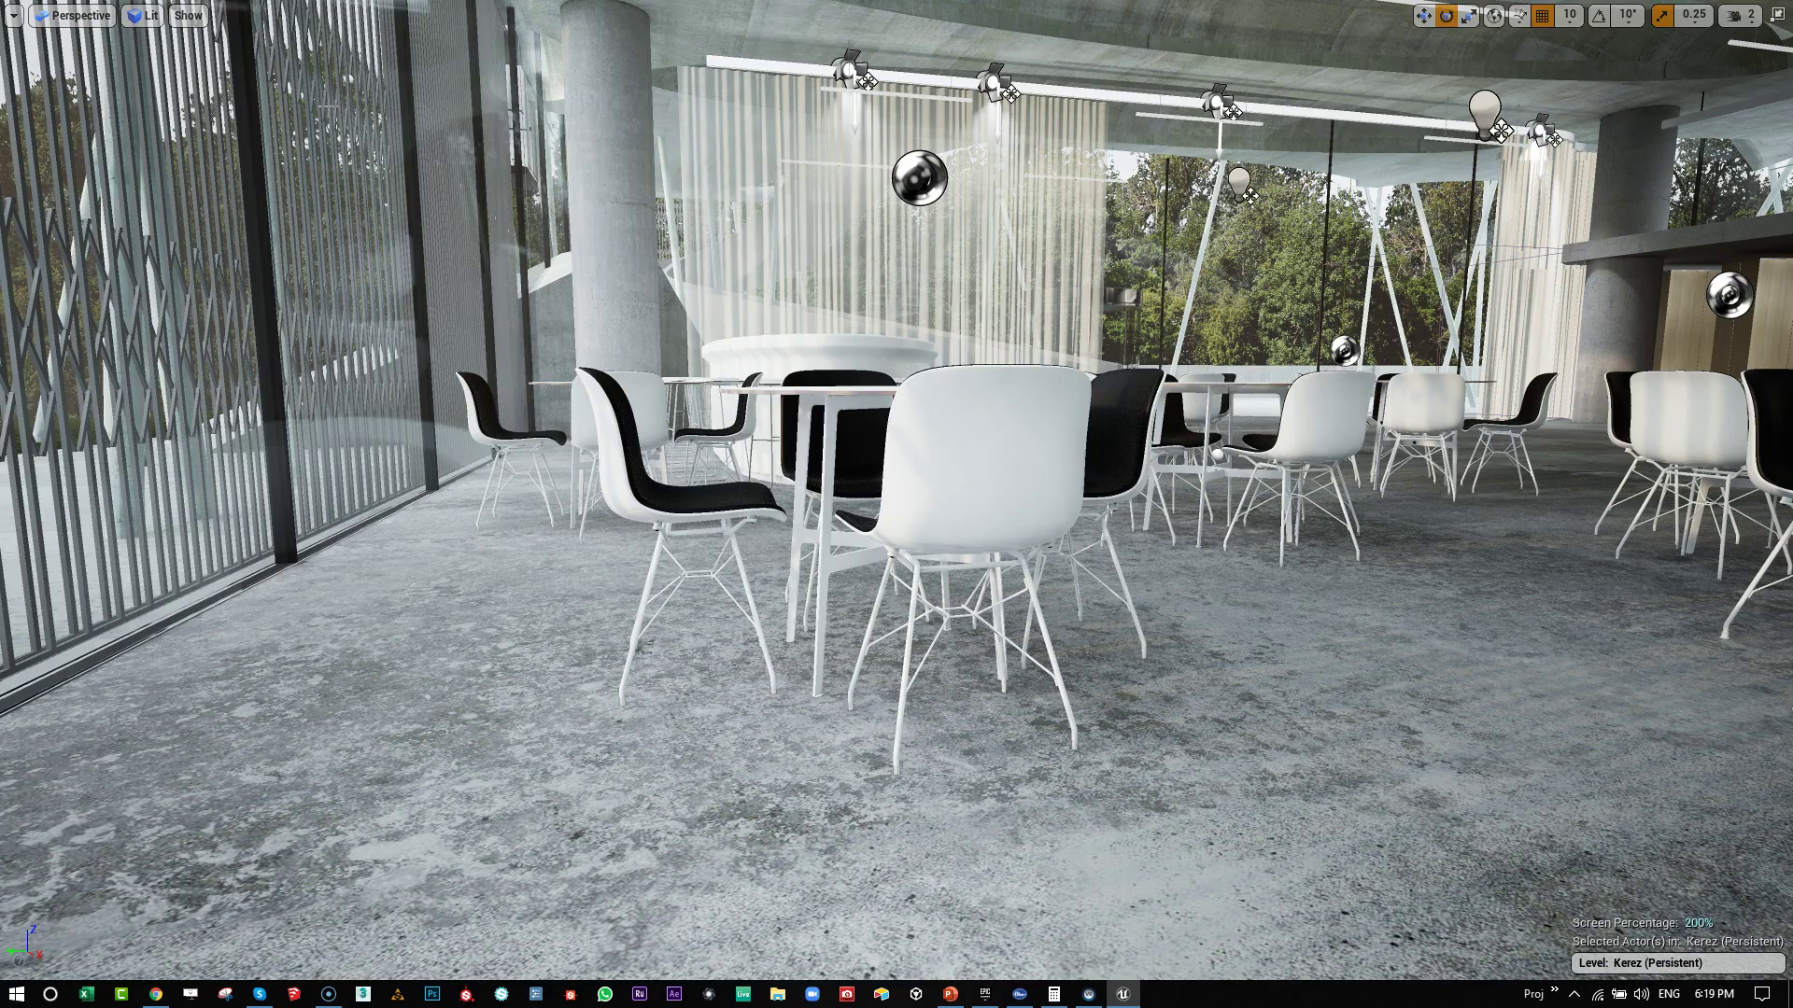
Step: Hide the editor icons and view the café tables, ribbed concrete ceiling and folding wooden partitions
right_drag(215, 61, 364, 61)
right_drag(585, 205, 584, 206)
key(g)
right_drag(897, 504, 1328, 417)
right_drag(793, 240, 801, 244)
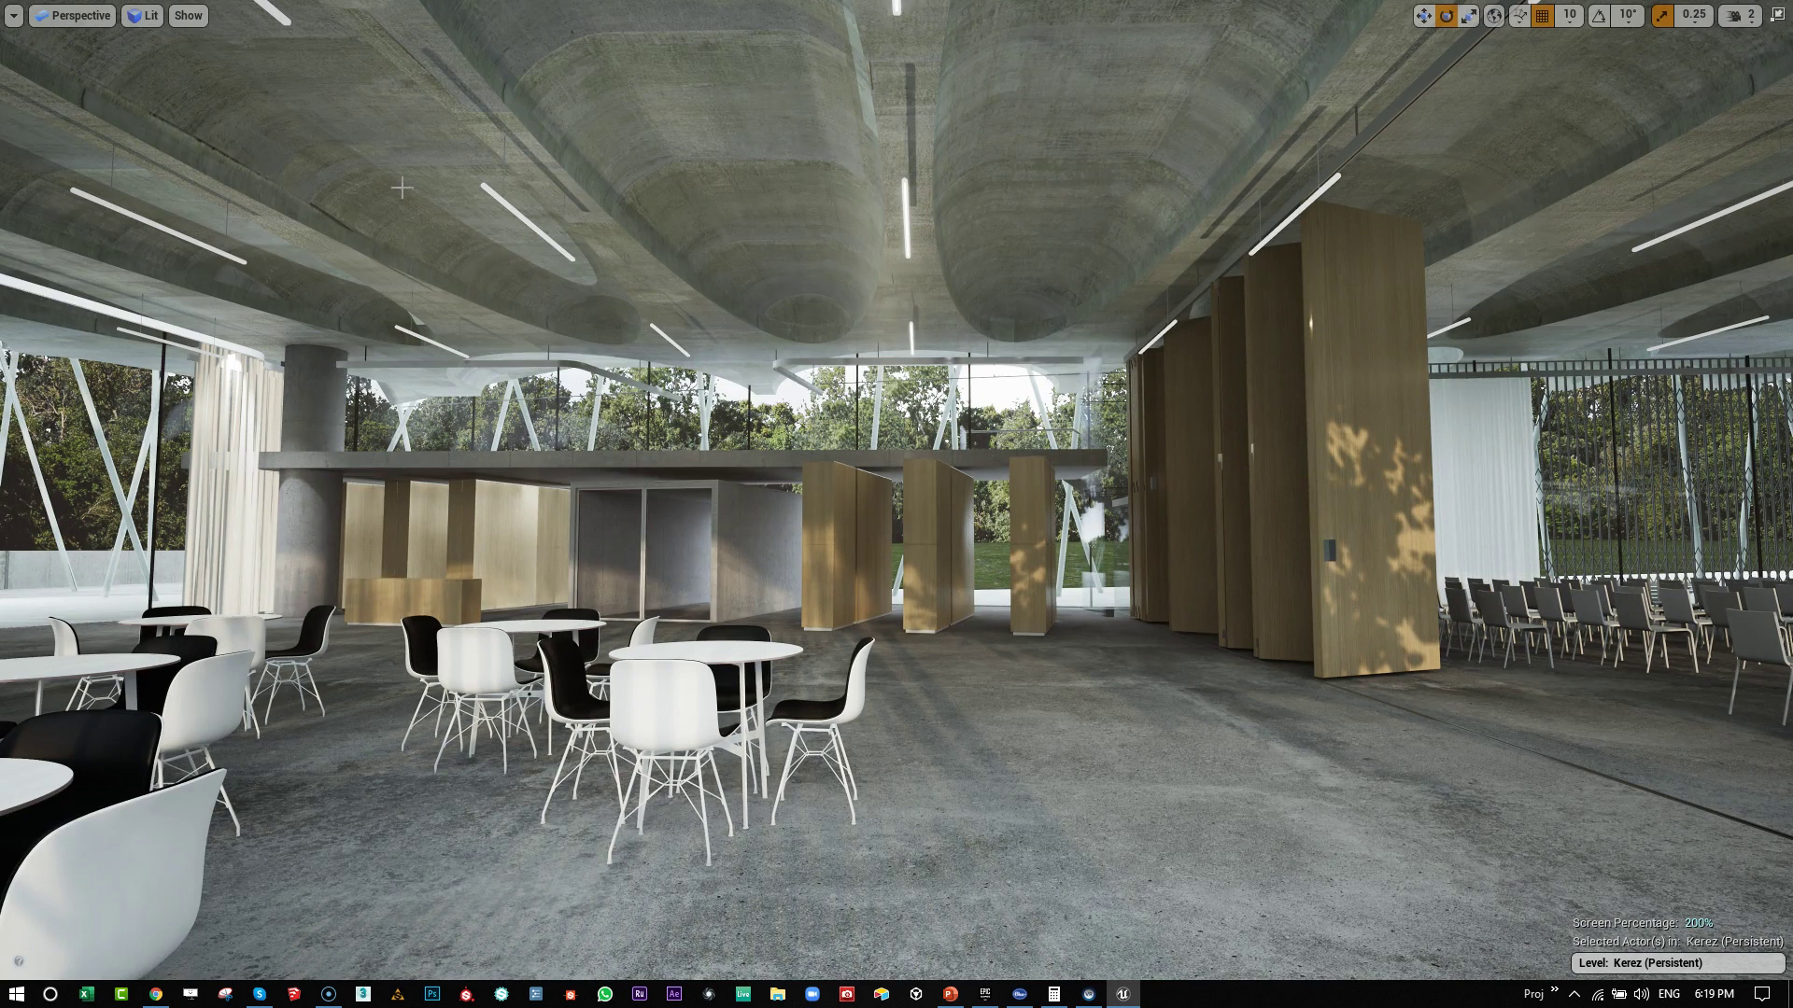
Step: Inspect the floor and the rows of chairs in the Detail Lighting view mode, and return to Lit
click(65, 19)
click(136, 20)
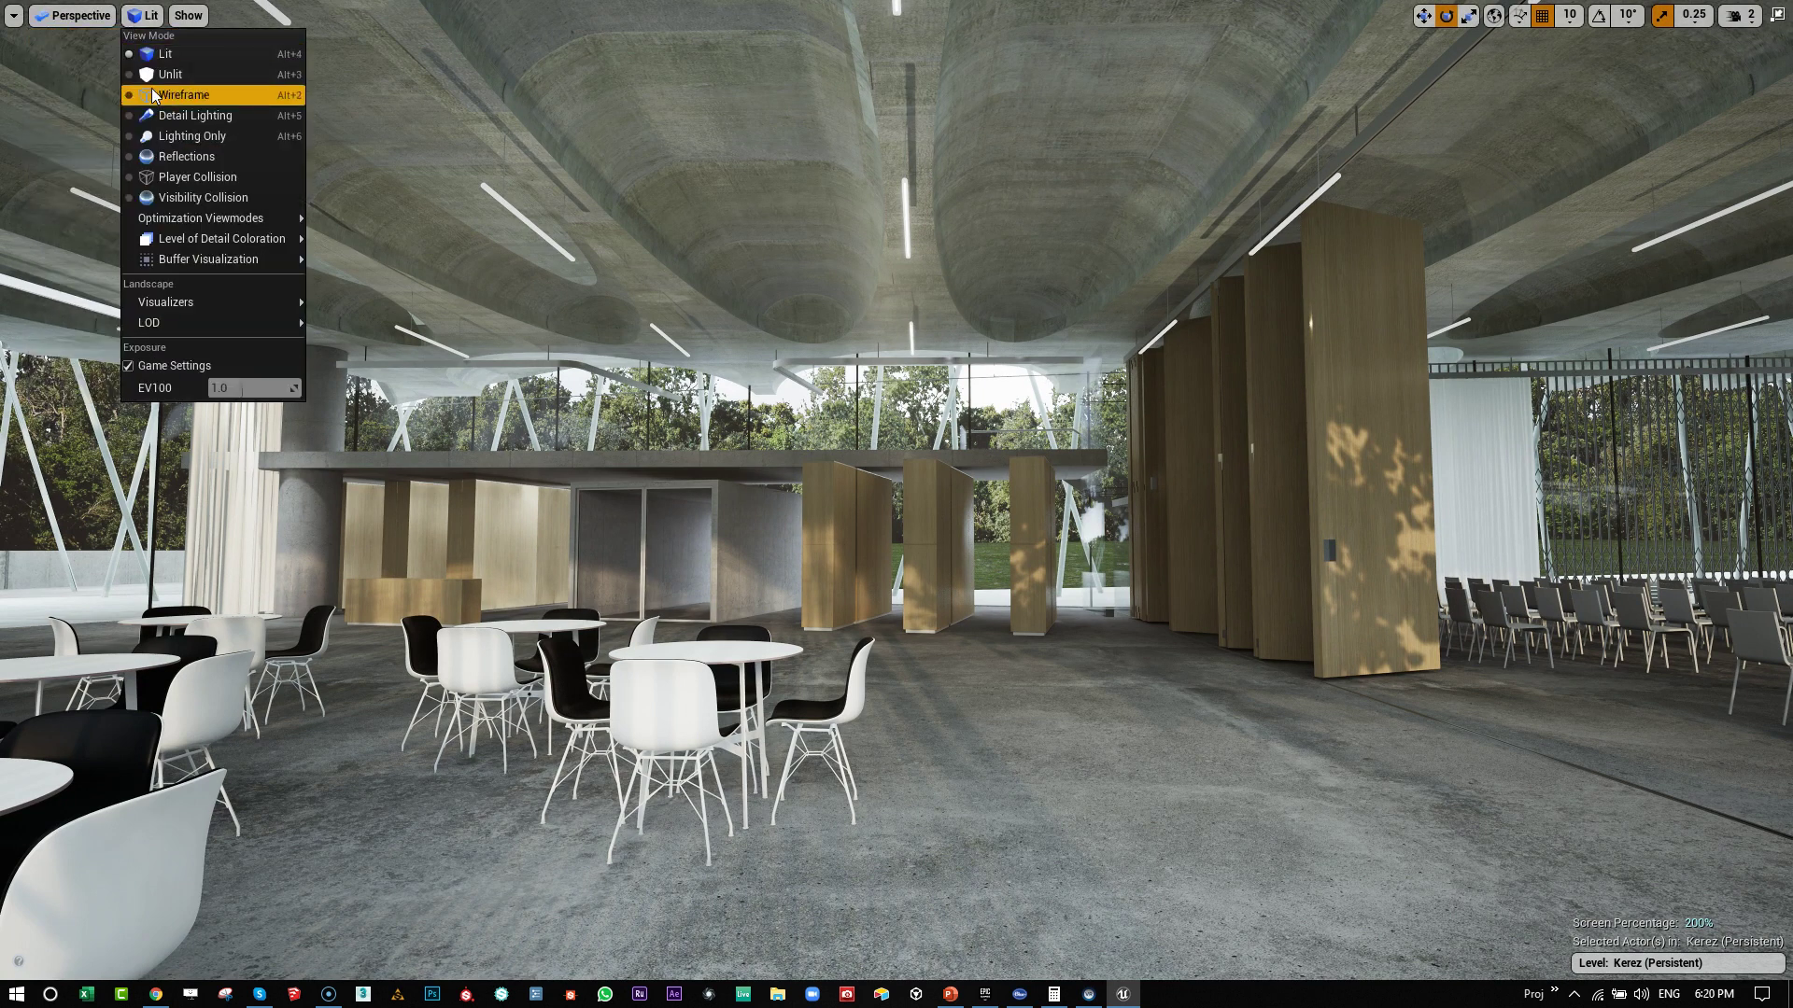
click(170, 115)
right_drag(778, 325, 1214, 486)
key(a)
right_drag(896, 505, 1057, 409)
key(q)
right_drag(1008, 472, 1001, 472)
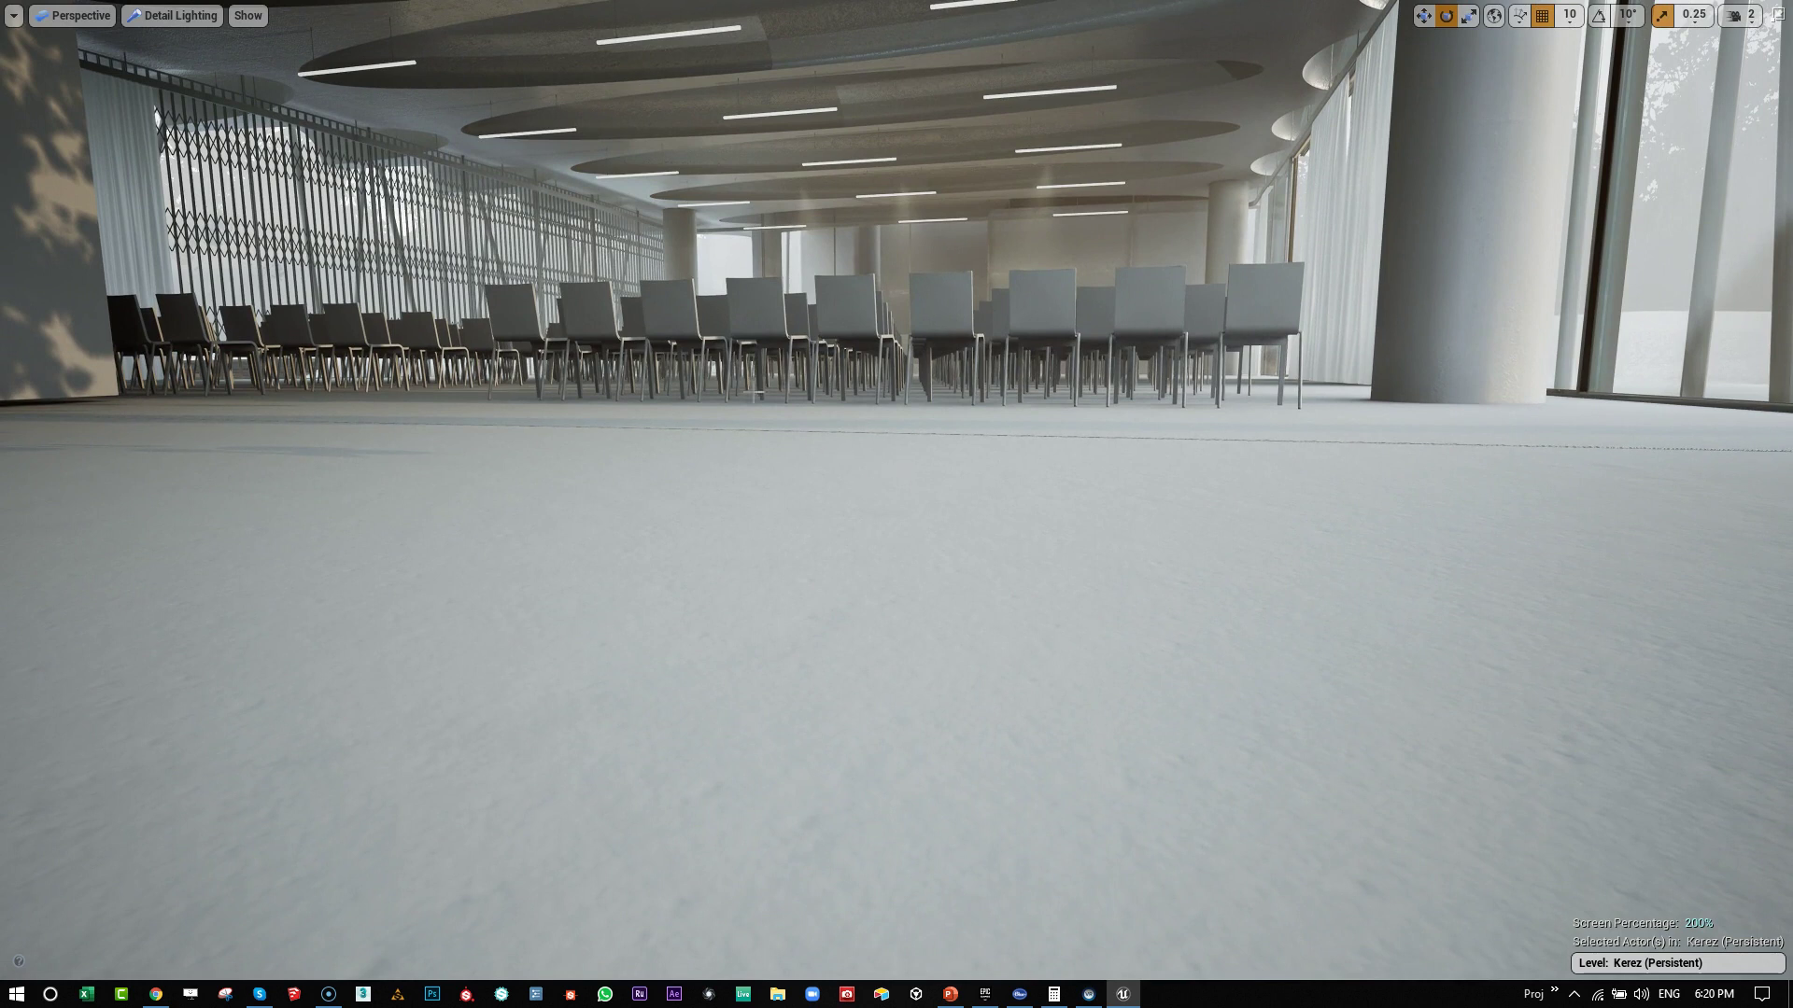
click(172, 21)
click(177, 51)
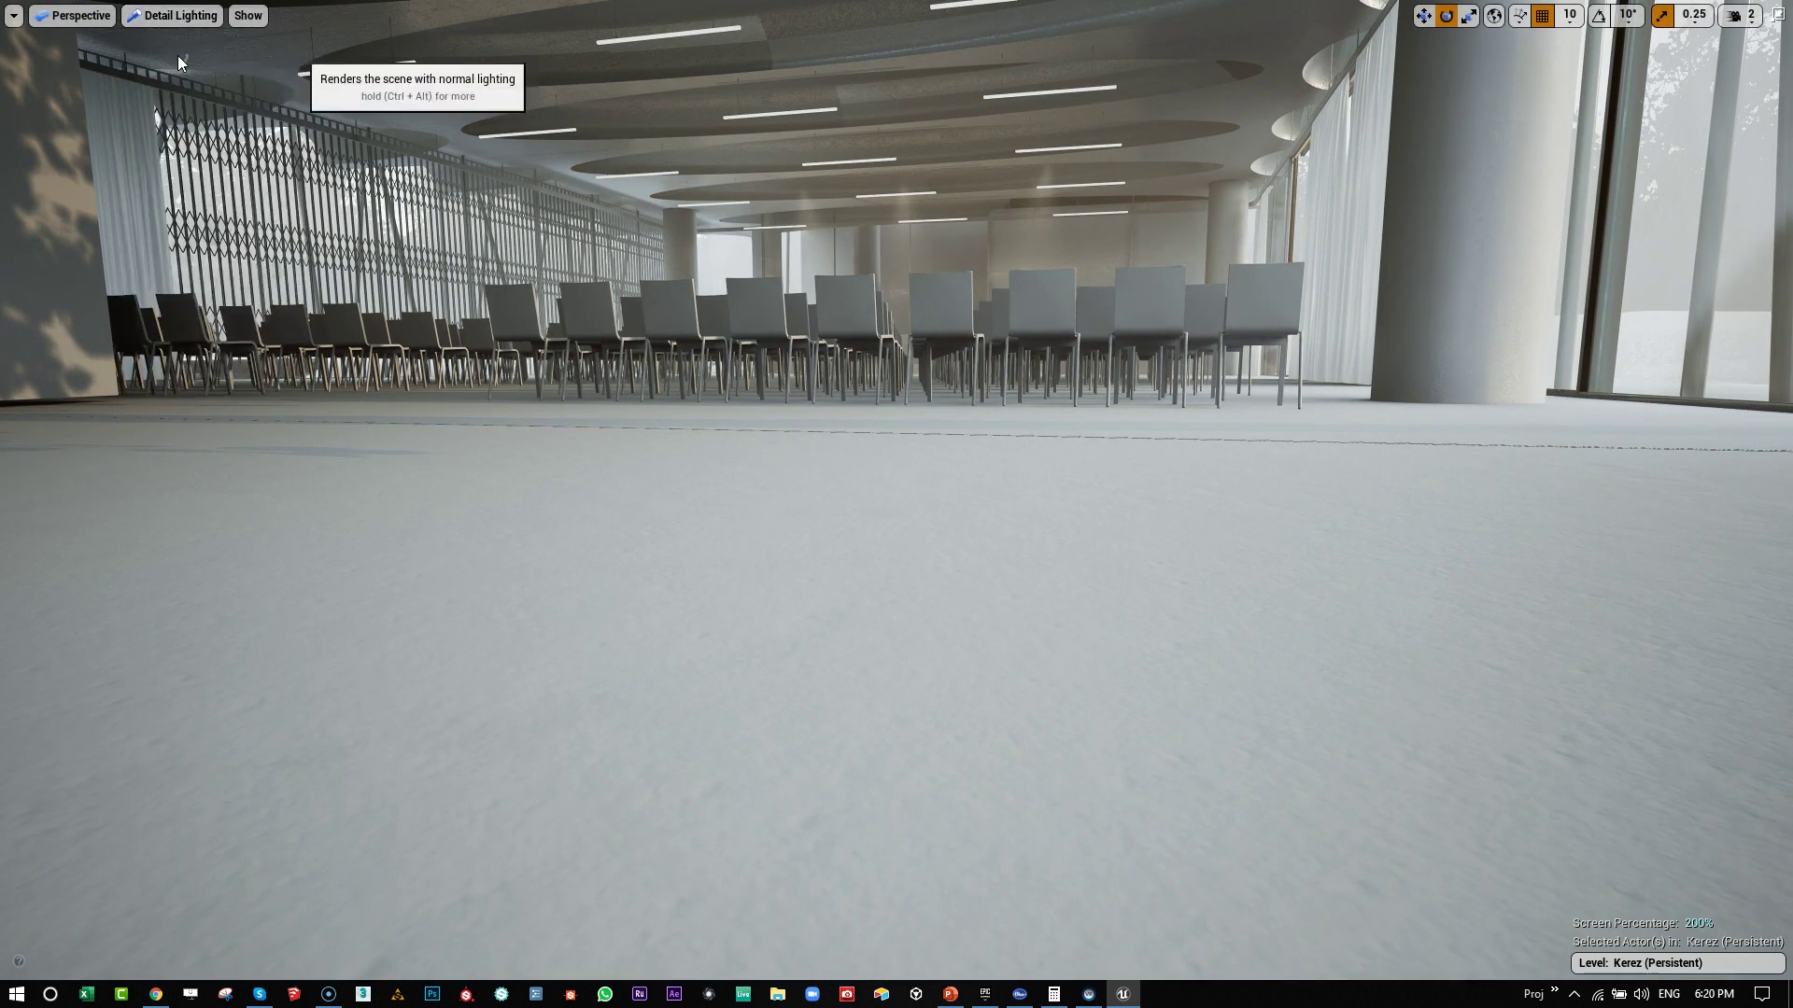
Step: Travel through the seating hall to view the speaker's podium, desk and rows of chairs from behind the stage
key(e)
mouse_move(896, 504)
right_down()
mouse_move(857, 500)
mouse_move(887, 439)
mouse_move(889, 462)
mouse_move(941, 442)
mouse_move(897, 504)
right_up()
key(w)
key(a)
key(w)
key(a)
key(w)
key(a)
key(w)
key(a)
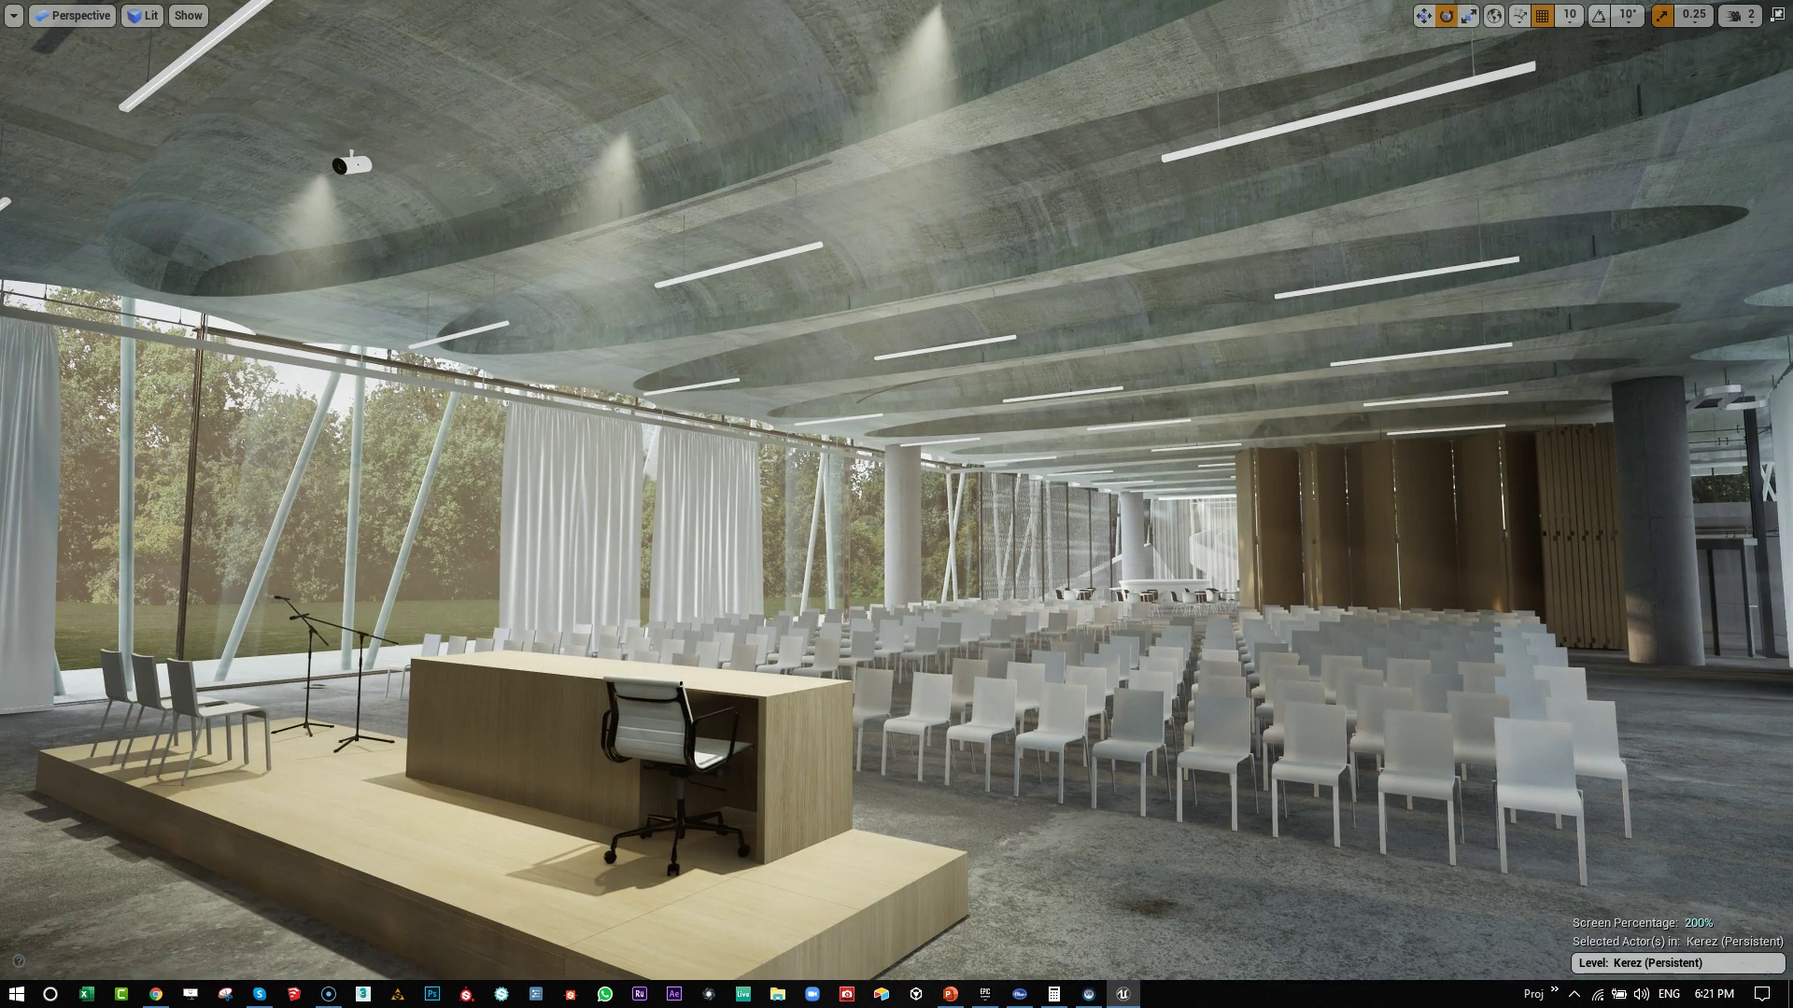
Step: Move and rotate the middle ceiling spotlight above the speaker's desk, checking its light with the editor icons hidden
key(g)
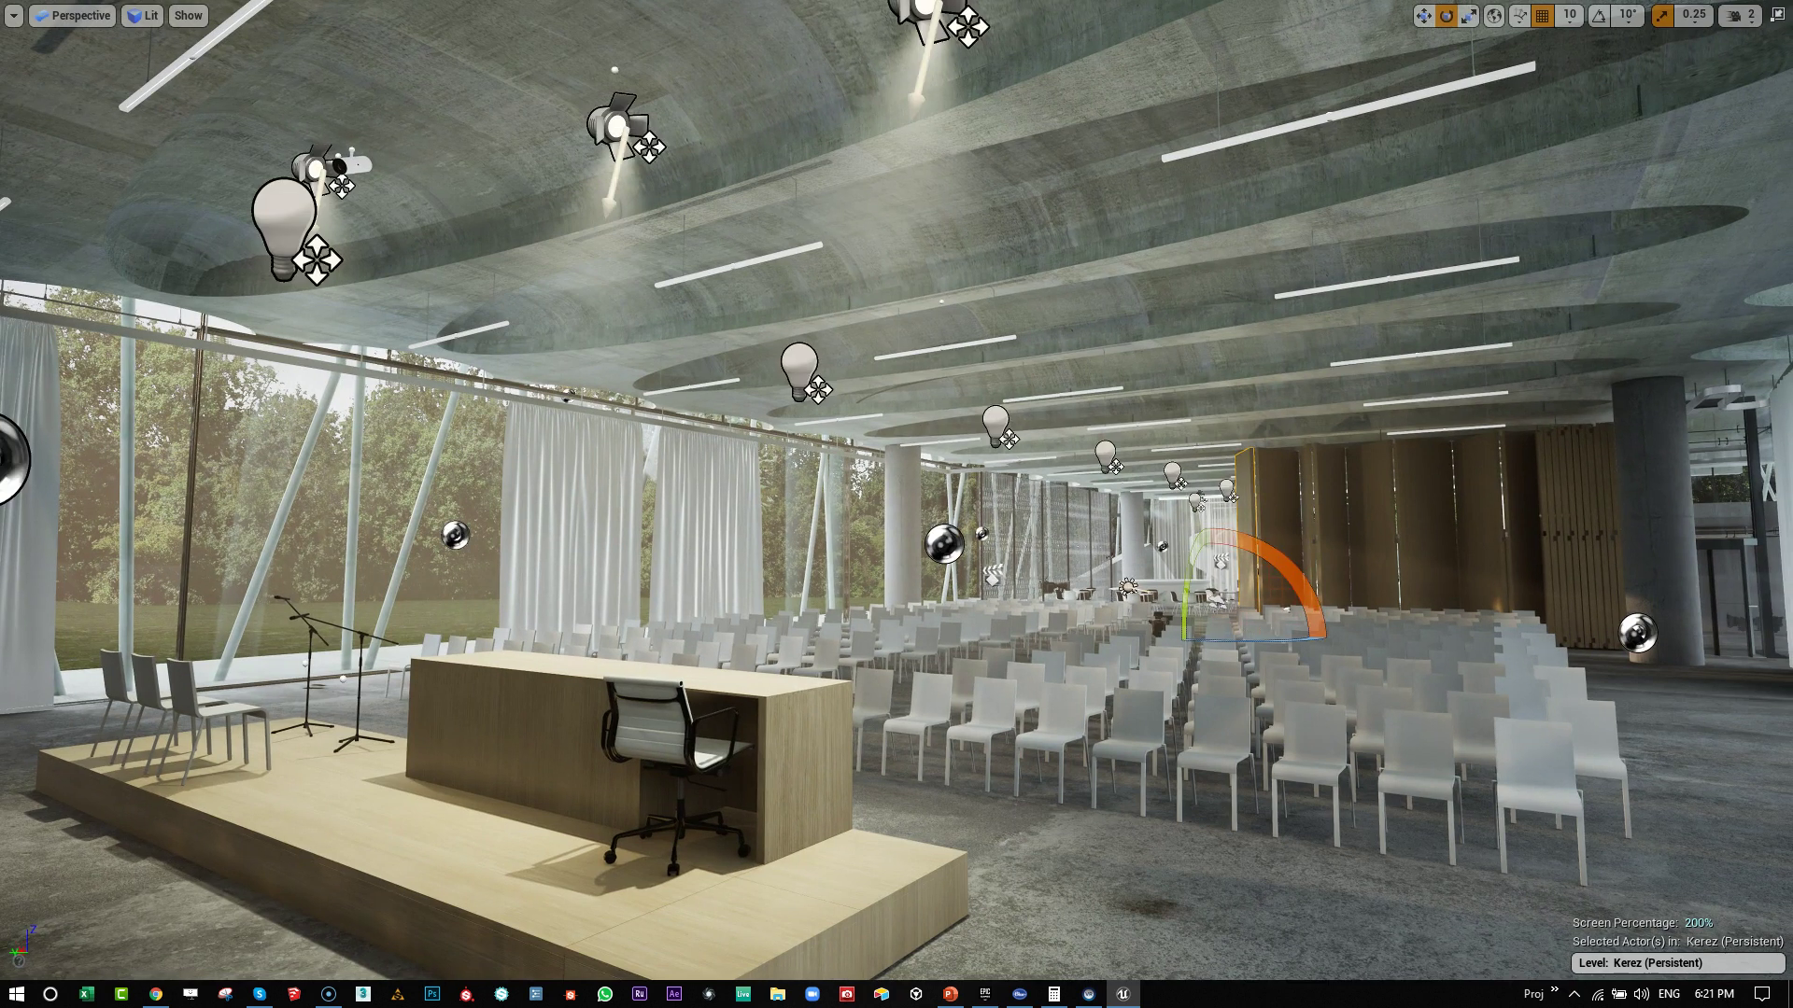
click(621, 131)
key(w)
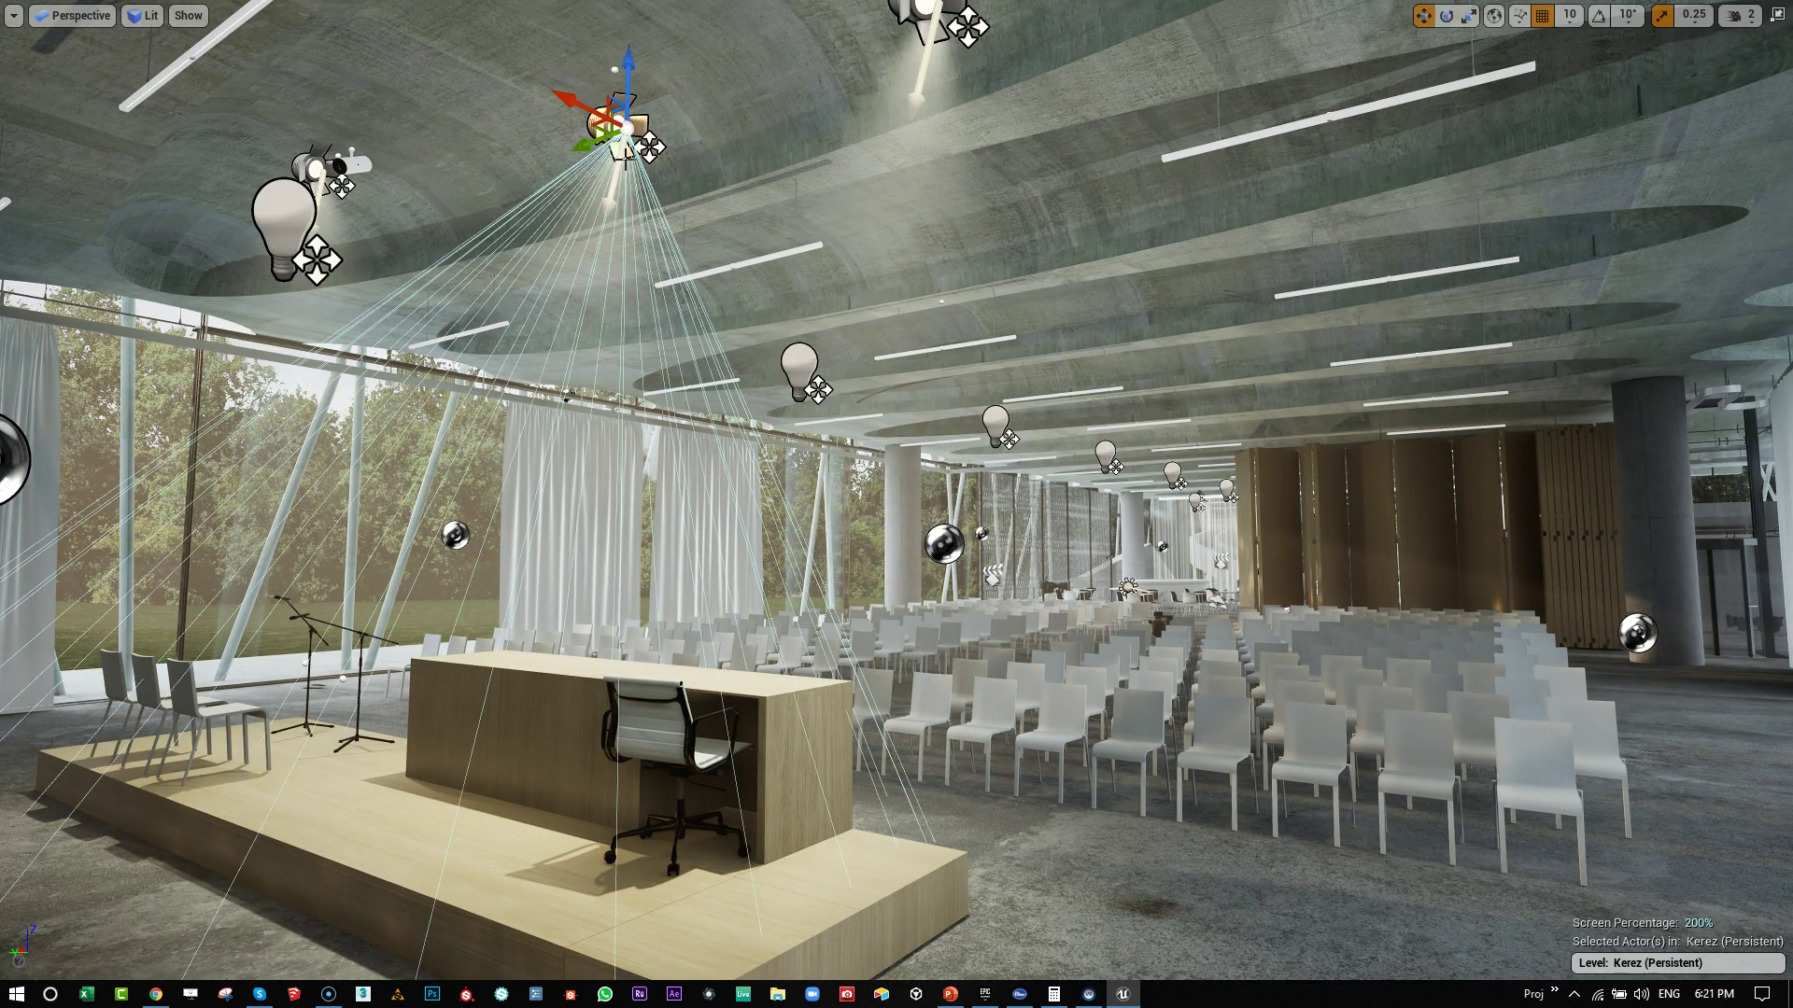
mouse_move(631, 74)
mouse_down()
mouse_move(633, 298)
mouse_move(627, 66)
mouse_up()
right_drag(896, 504, 934, 520)
key(g)
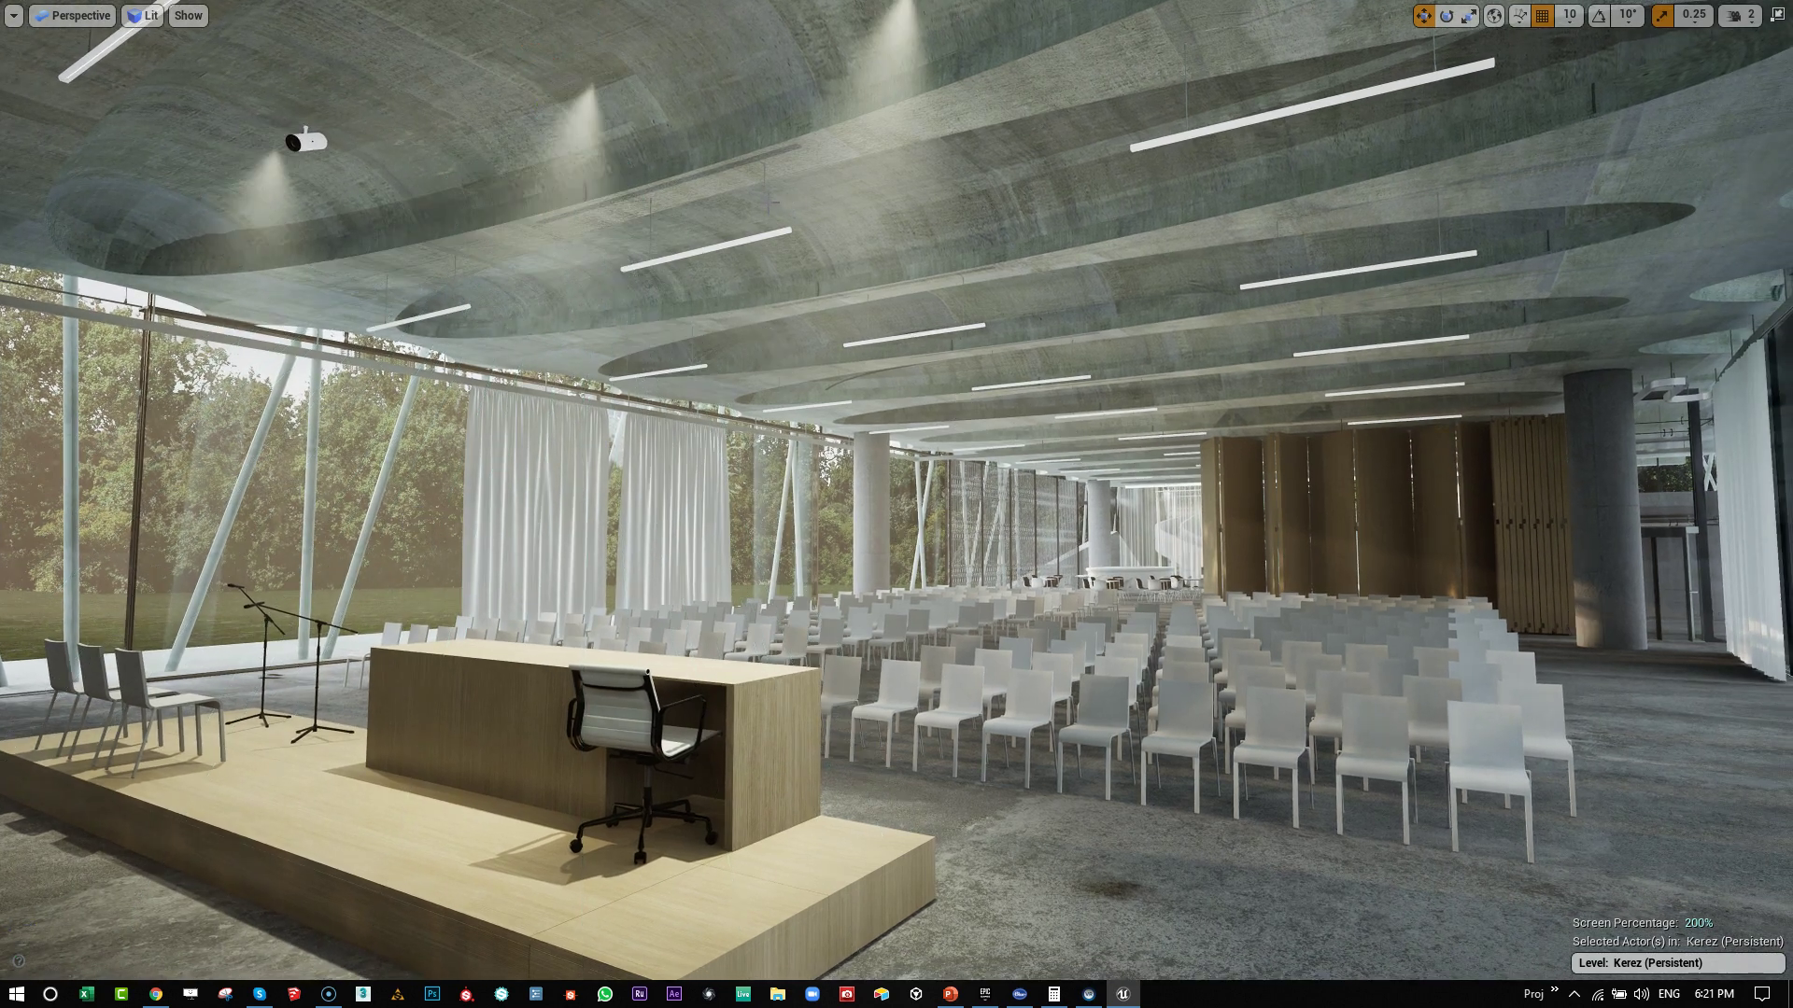
key(g)
key(e)
mouse_move(511, 45)
mouse_down()
mouse_move(488, 19)
mouse_move(492, 43)
mouse_up()
Step: Exit immersive mode, show the editor icons, and widen the property names in the spotlight's details
key(F11)
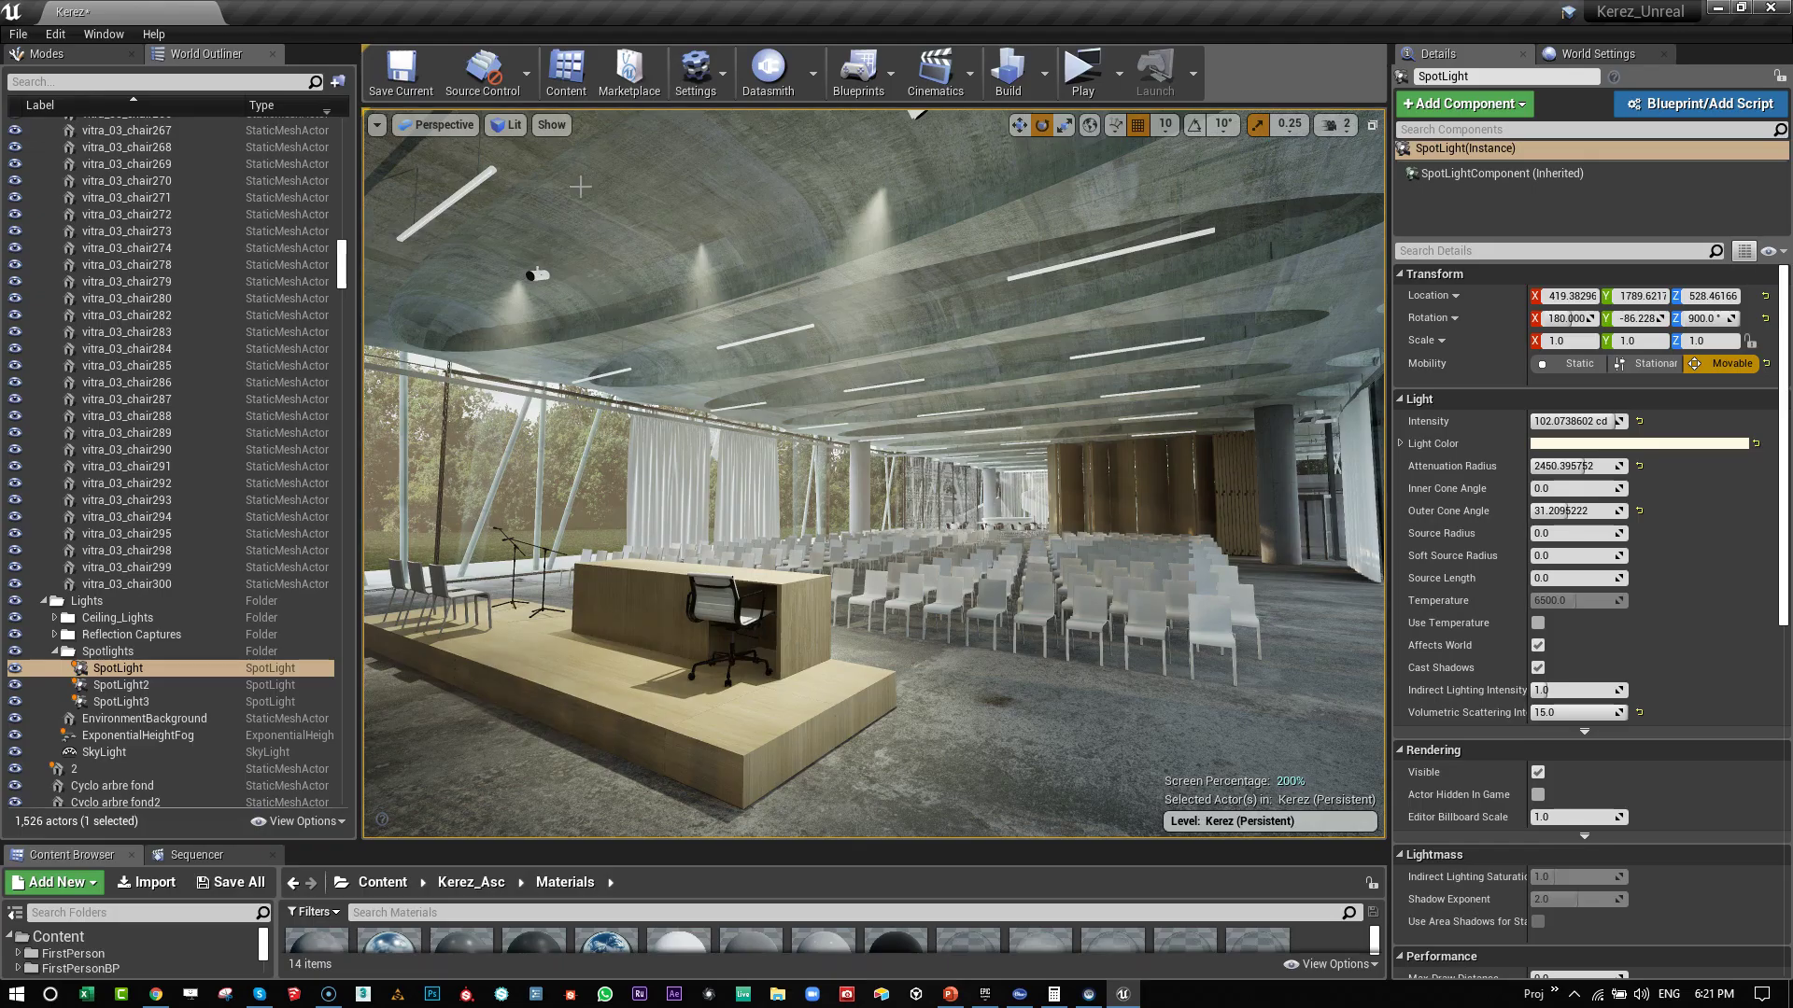
key(g)
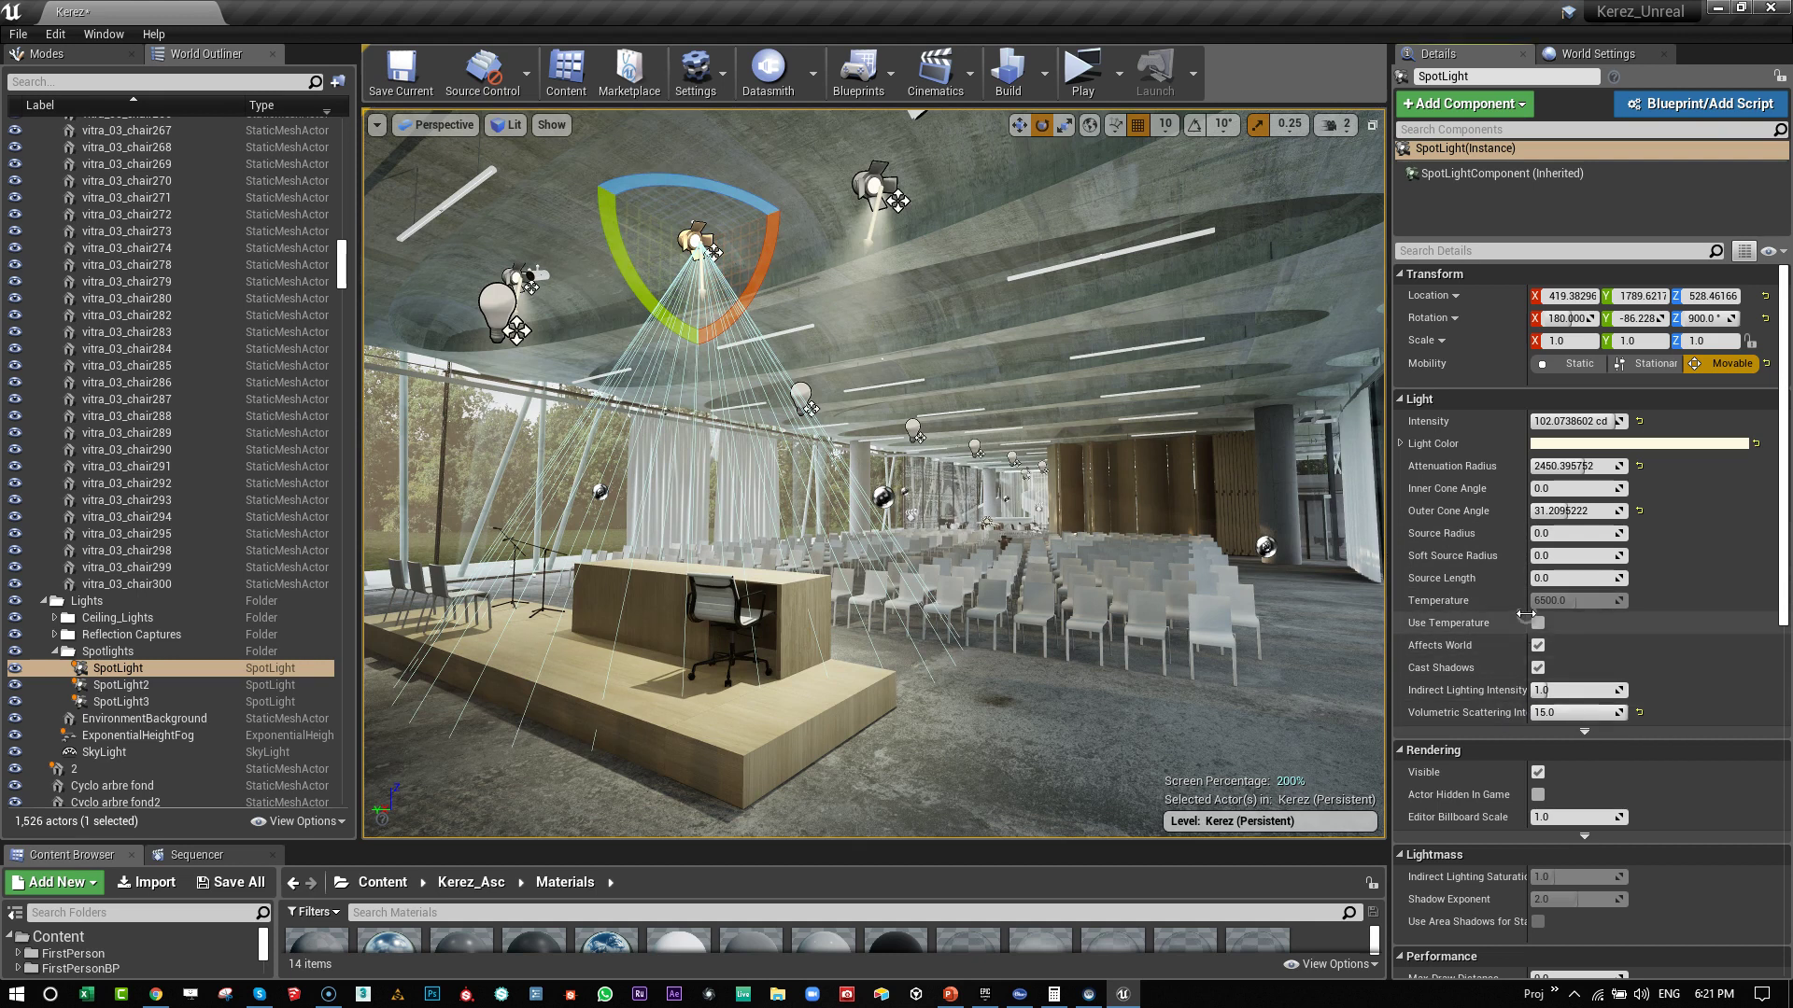
drag(1526, 615, 1582, 616)
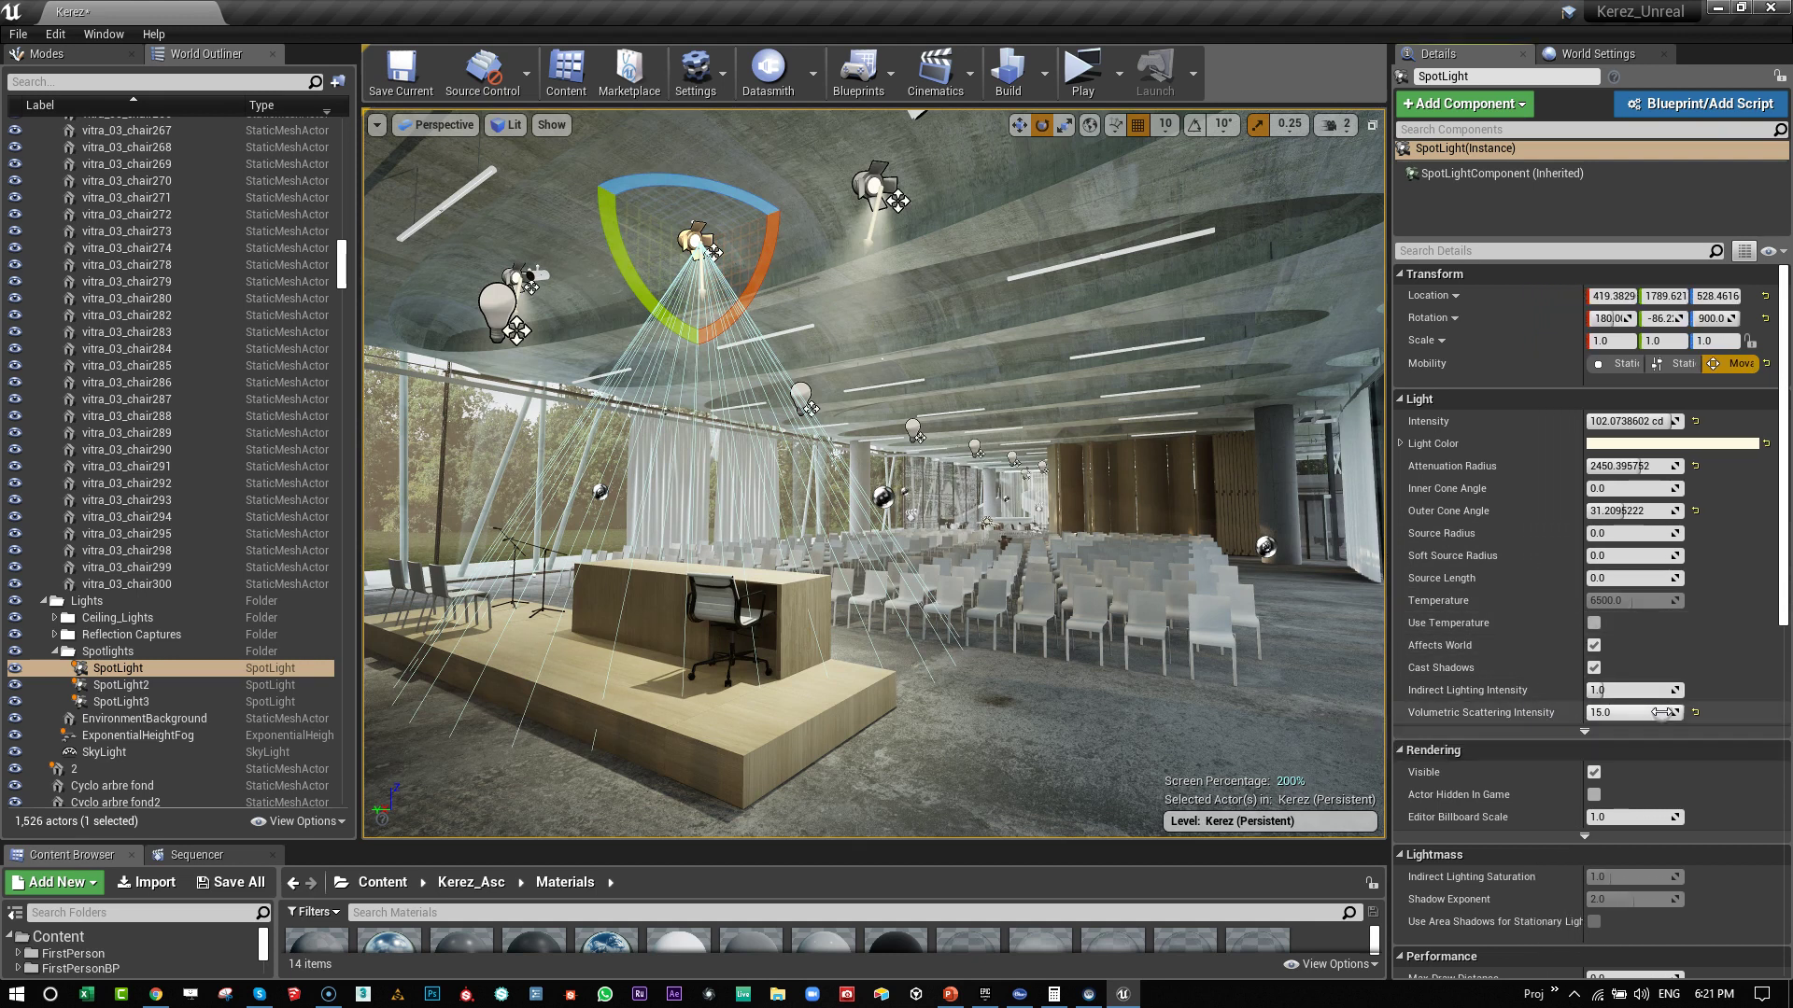
Step: Reset the spotlight's Volumetric Scattering Intensity to 1.0 and compare the light beams without editor icons
click(1695, 712)
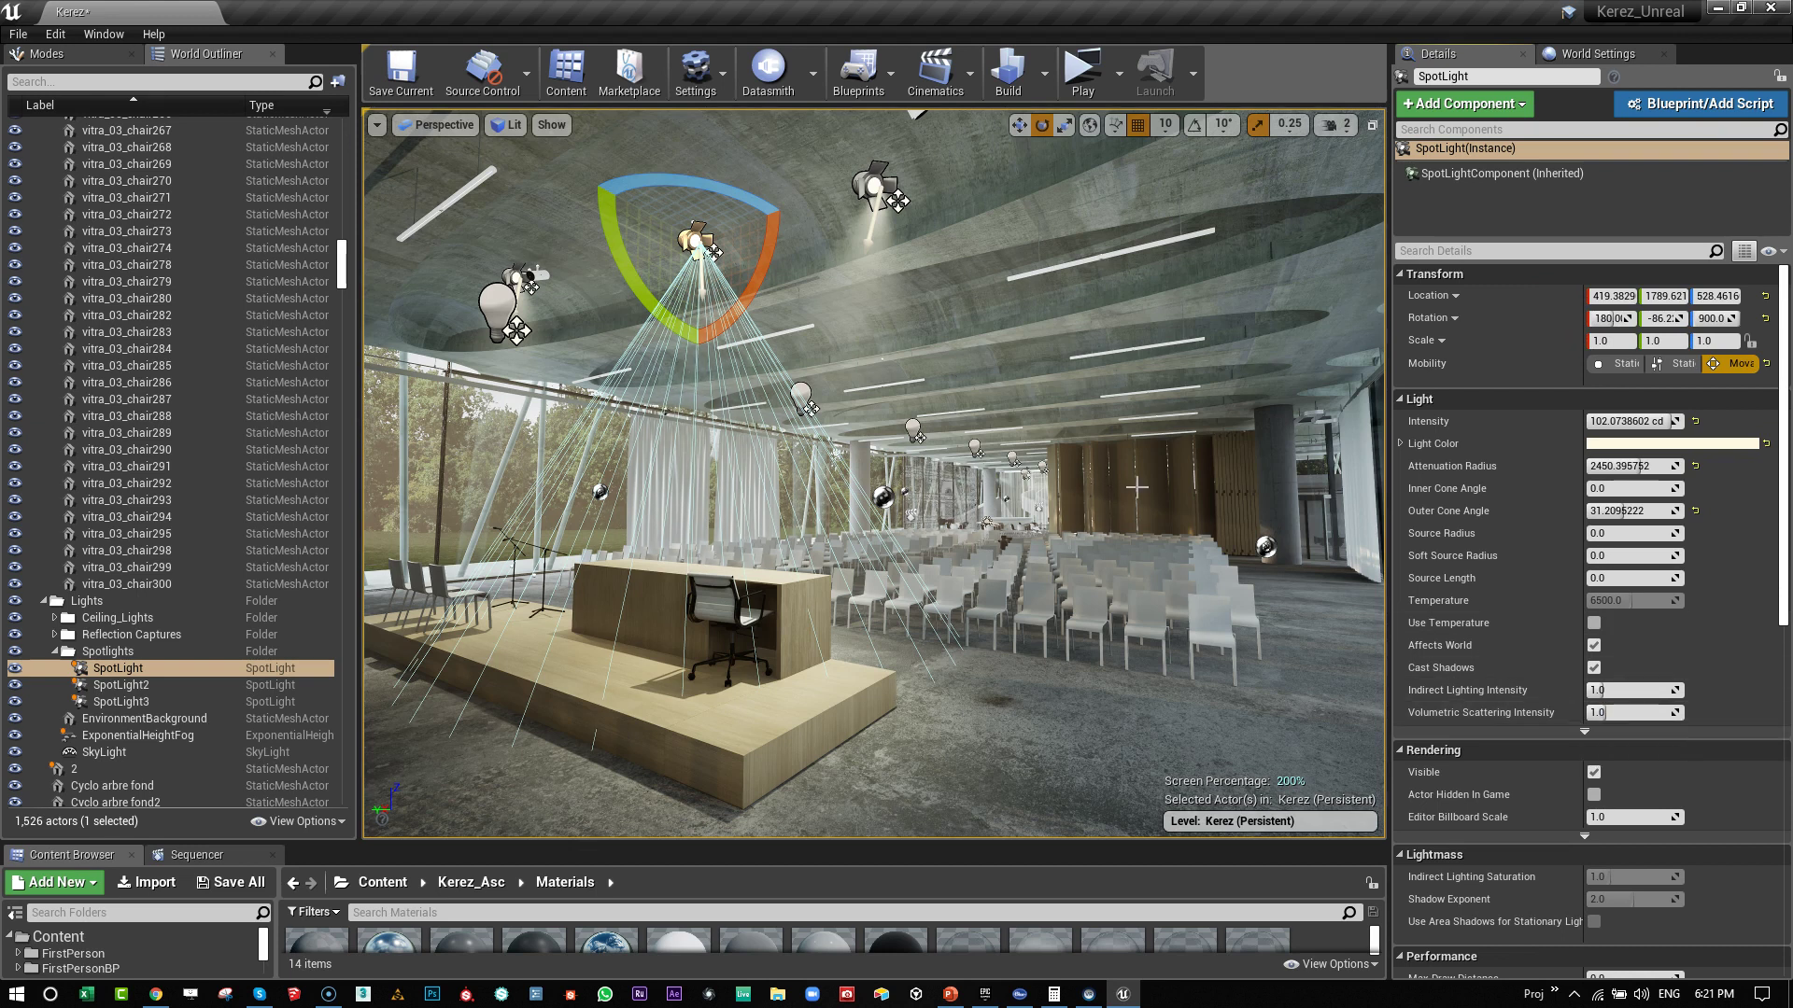
right_drag(1136, 487, 1108, 499)
key(Escape)
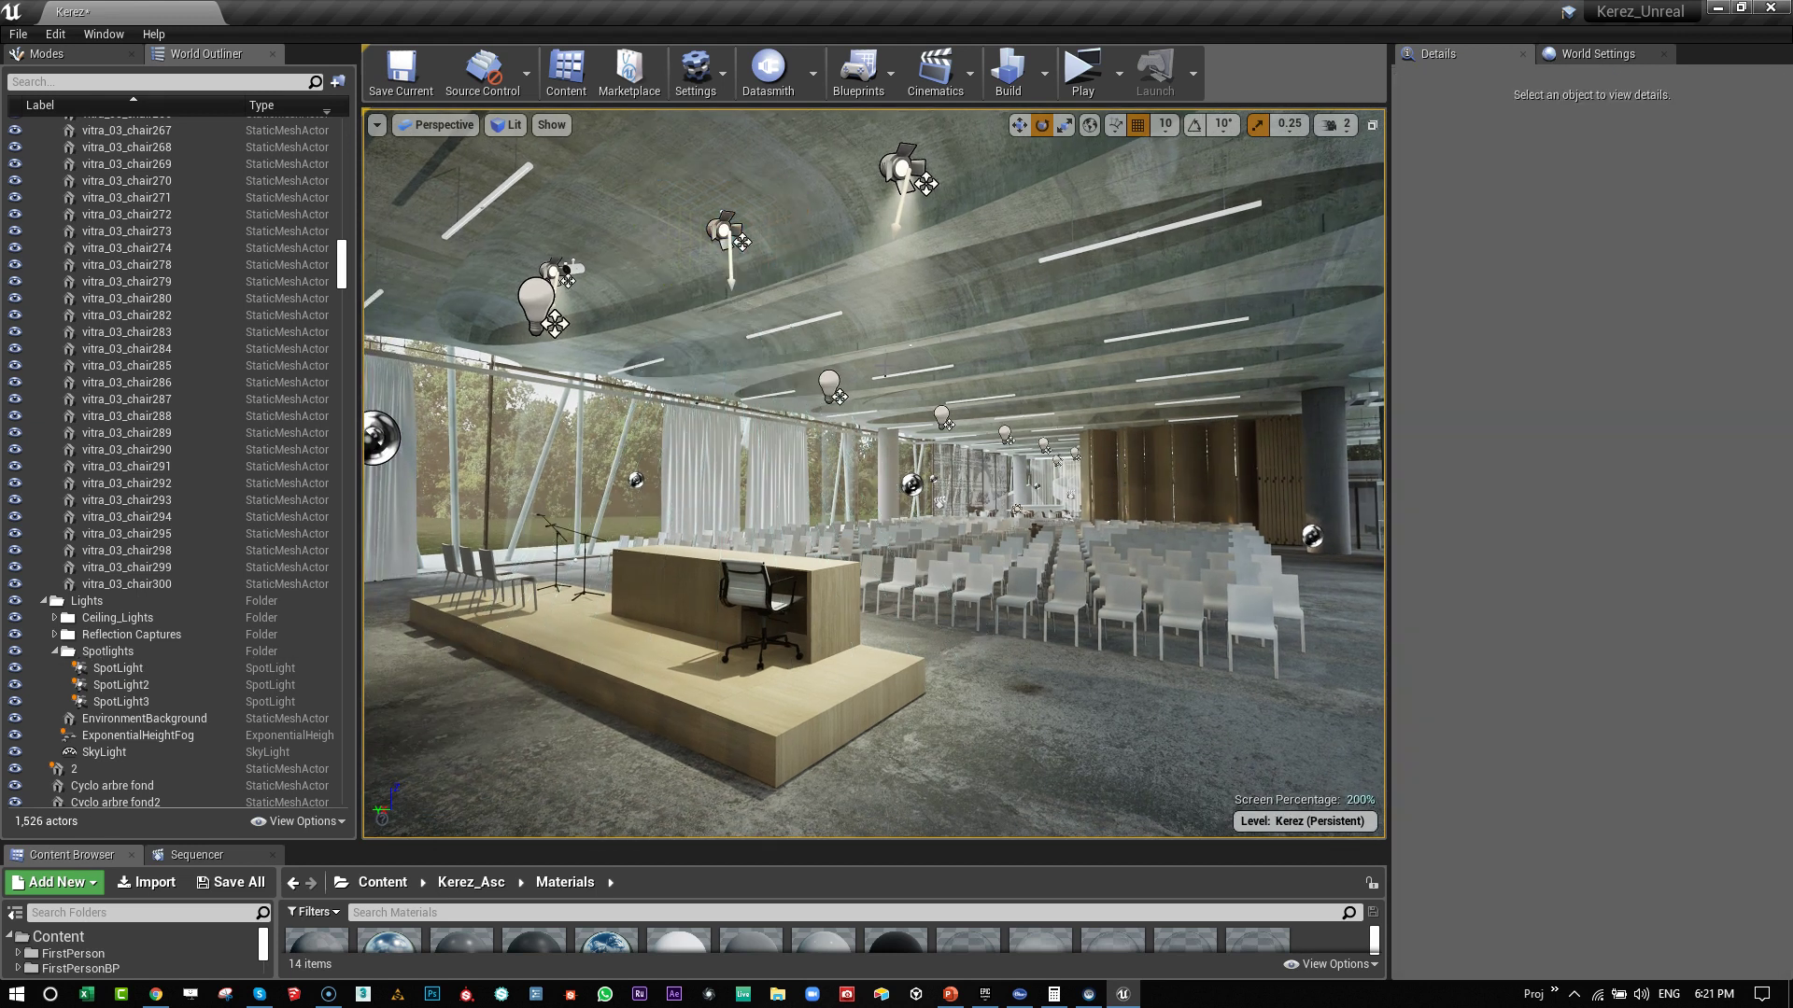
key(g)
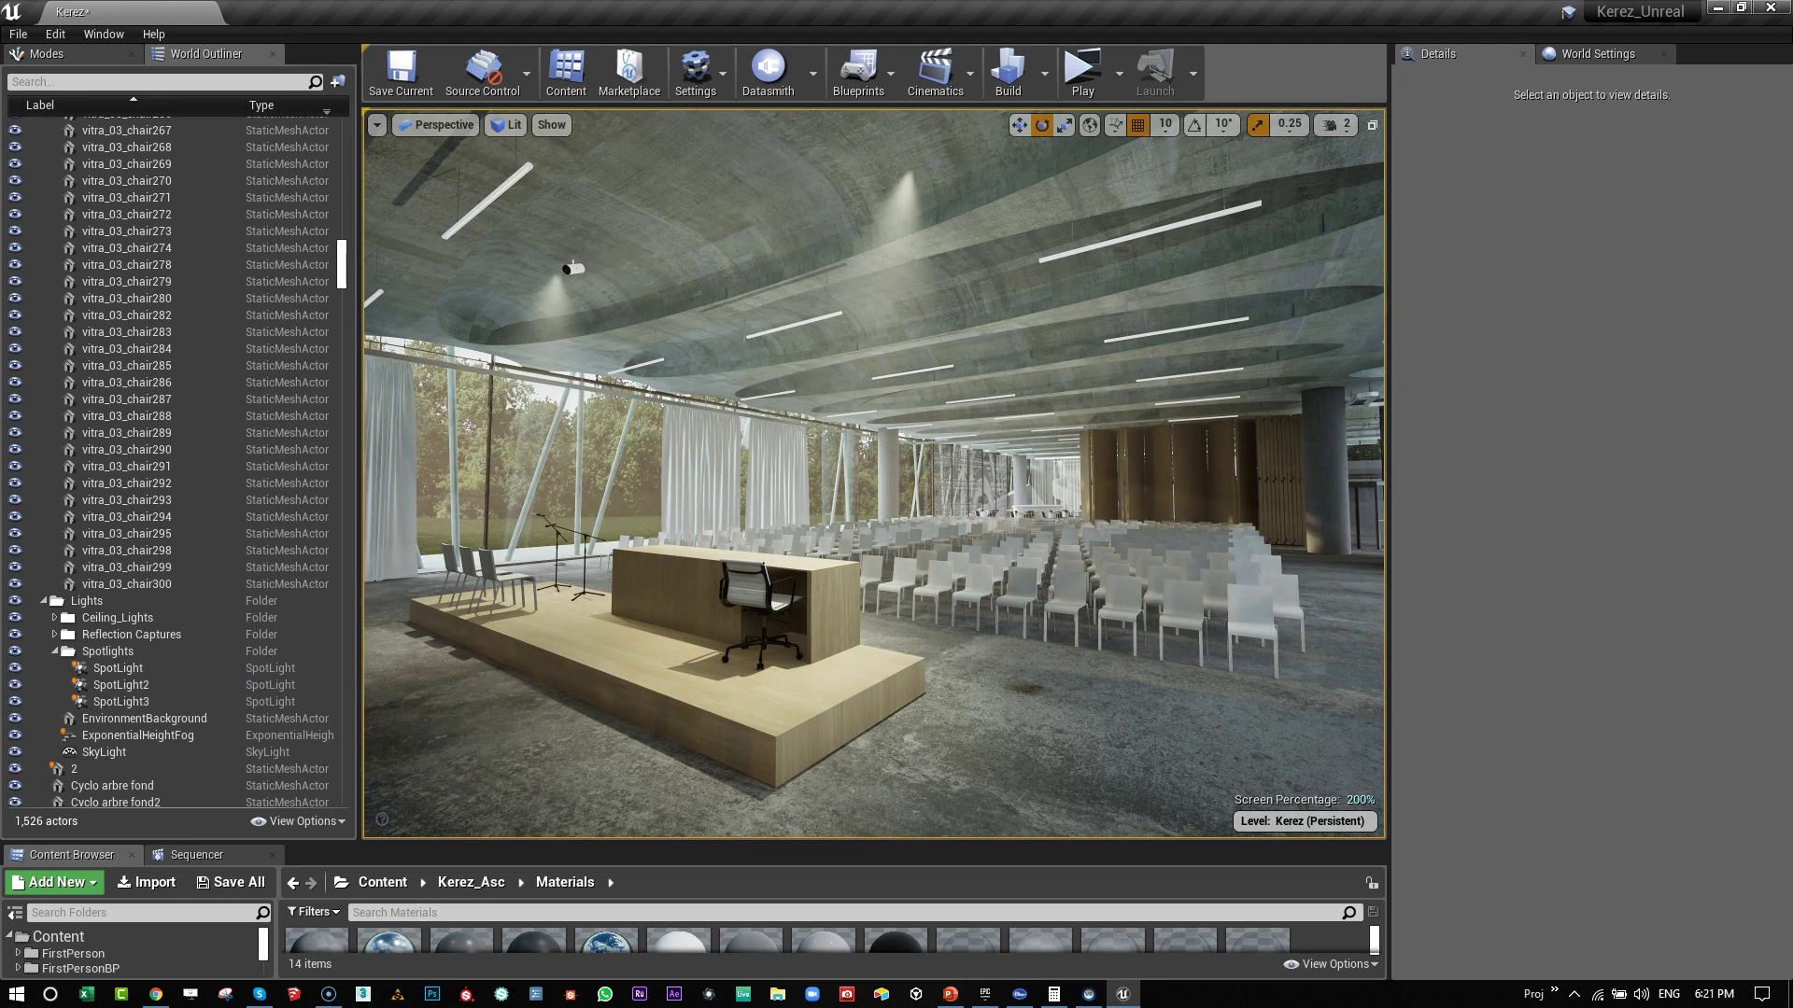
key(g)
Step: Set the Volumetric Scattering Intensity of the middle spotlight above the podium to 15
click(720, 230)
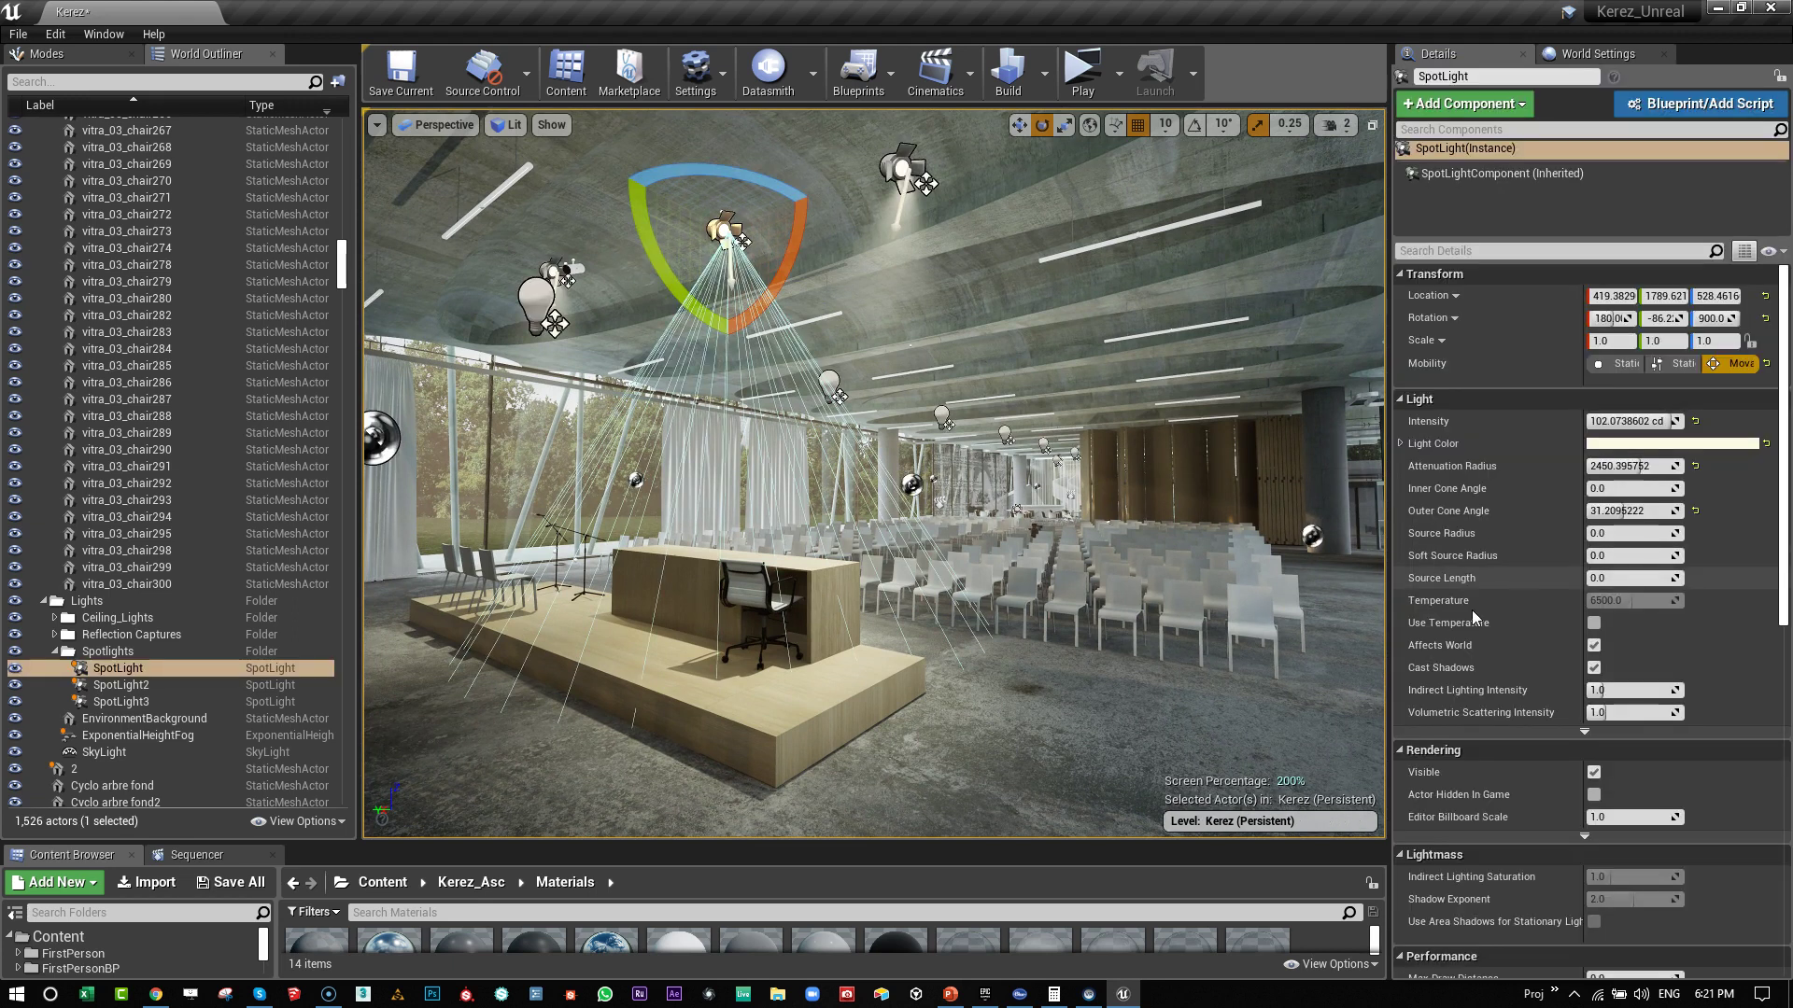
click(1664, 712)
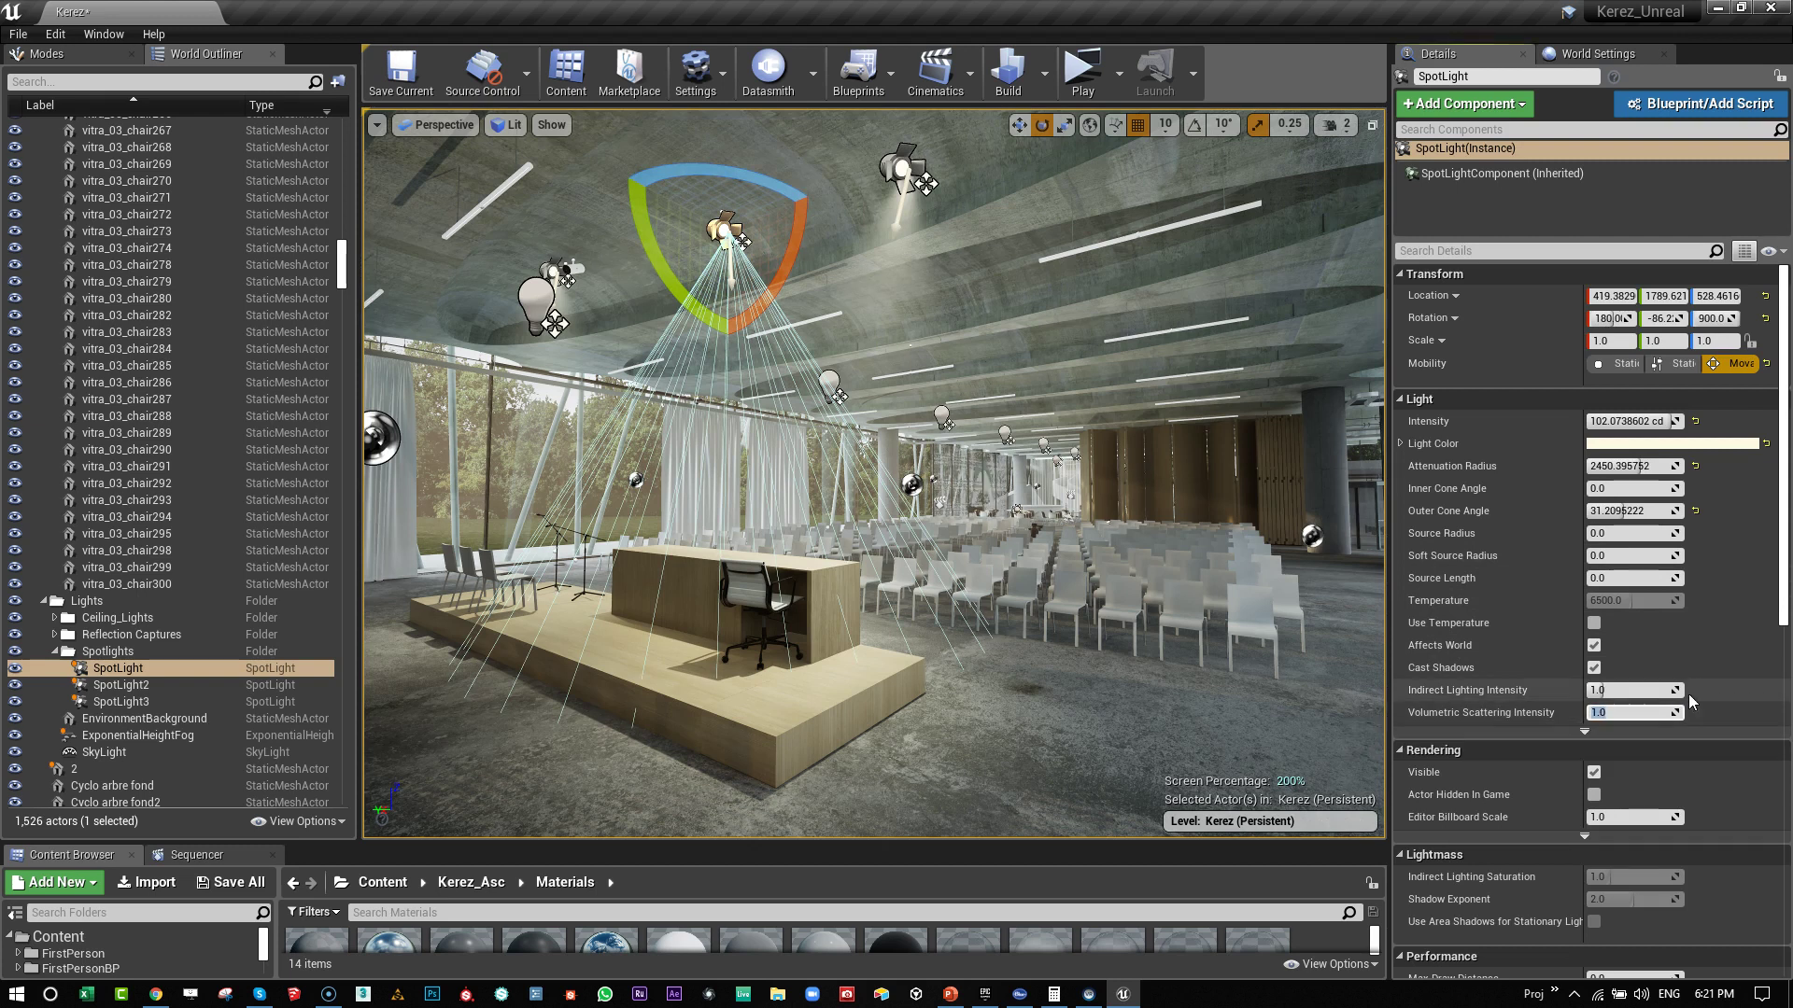
text(15)
key(Return)
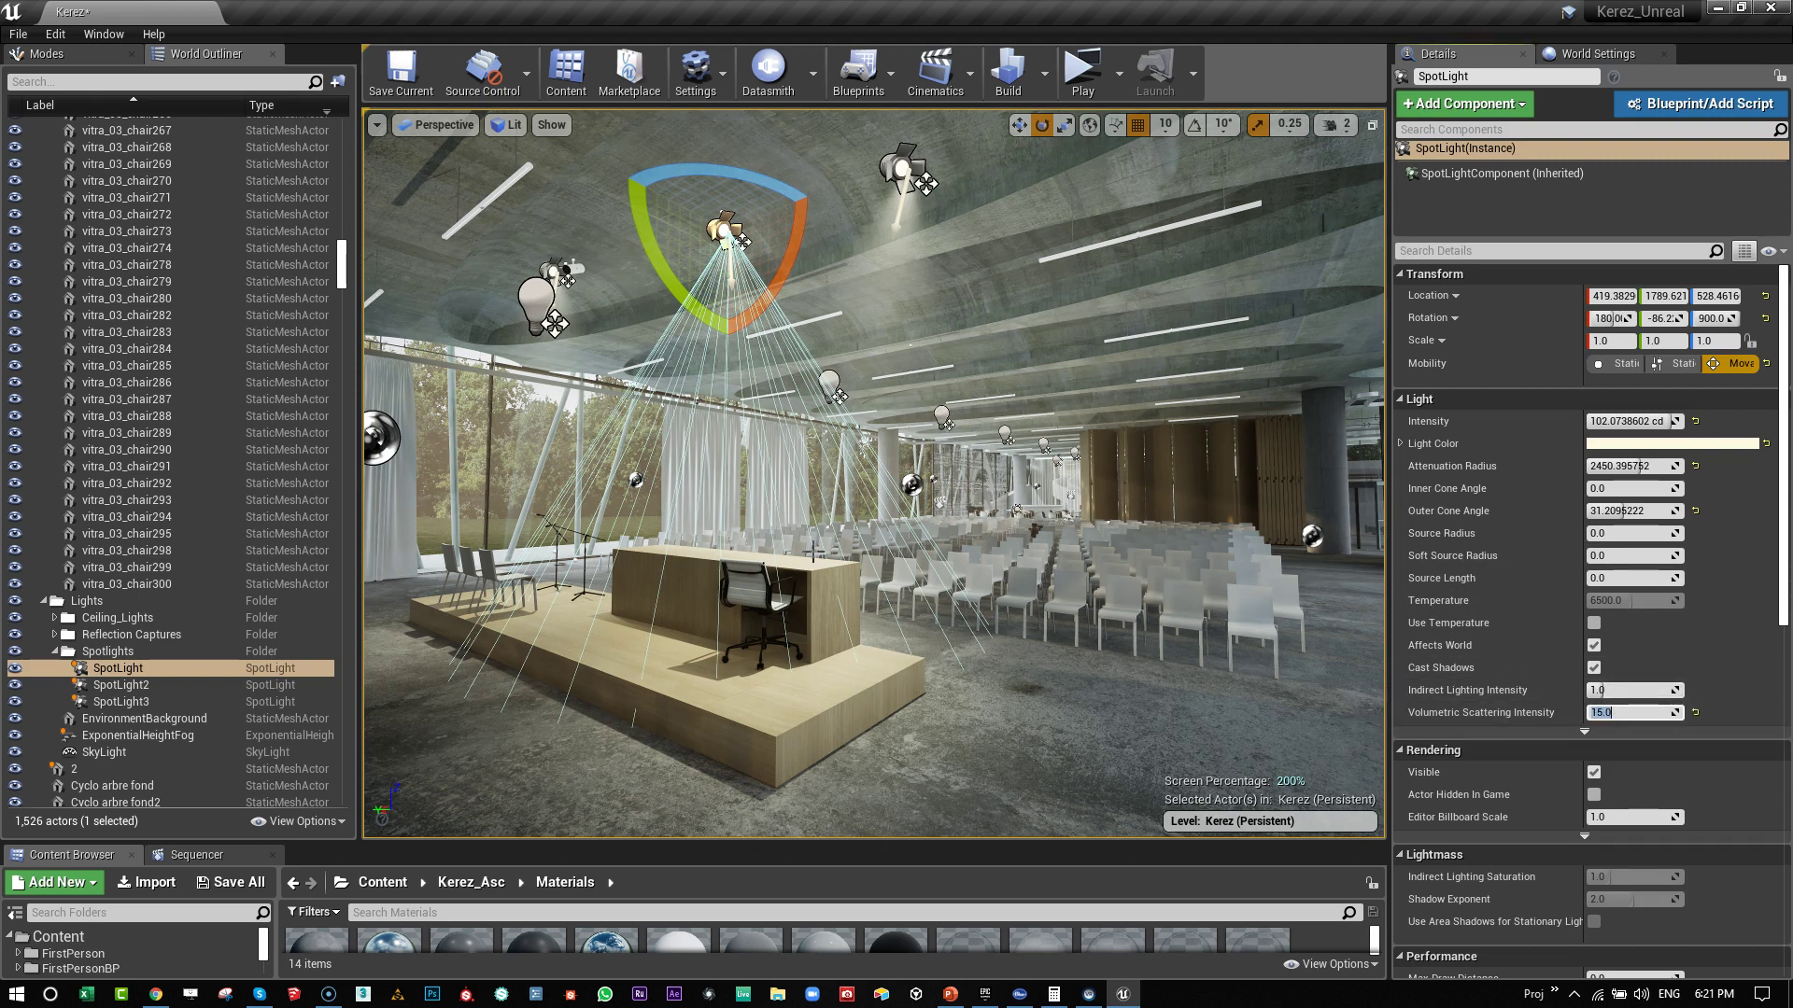
Step: Review the Volumetric Fog settings of ExponentialHeightFog, and reselect the middle spotlight above the podium
click(149, 735)
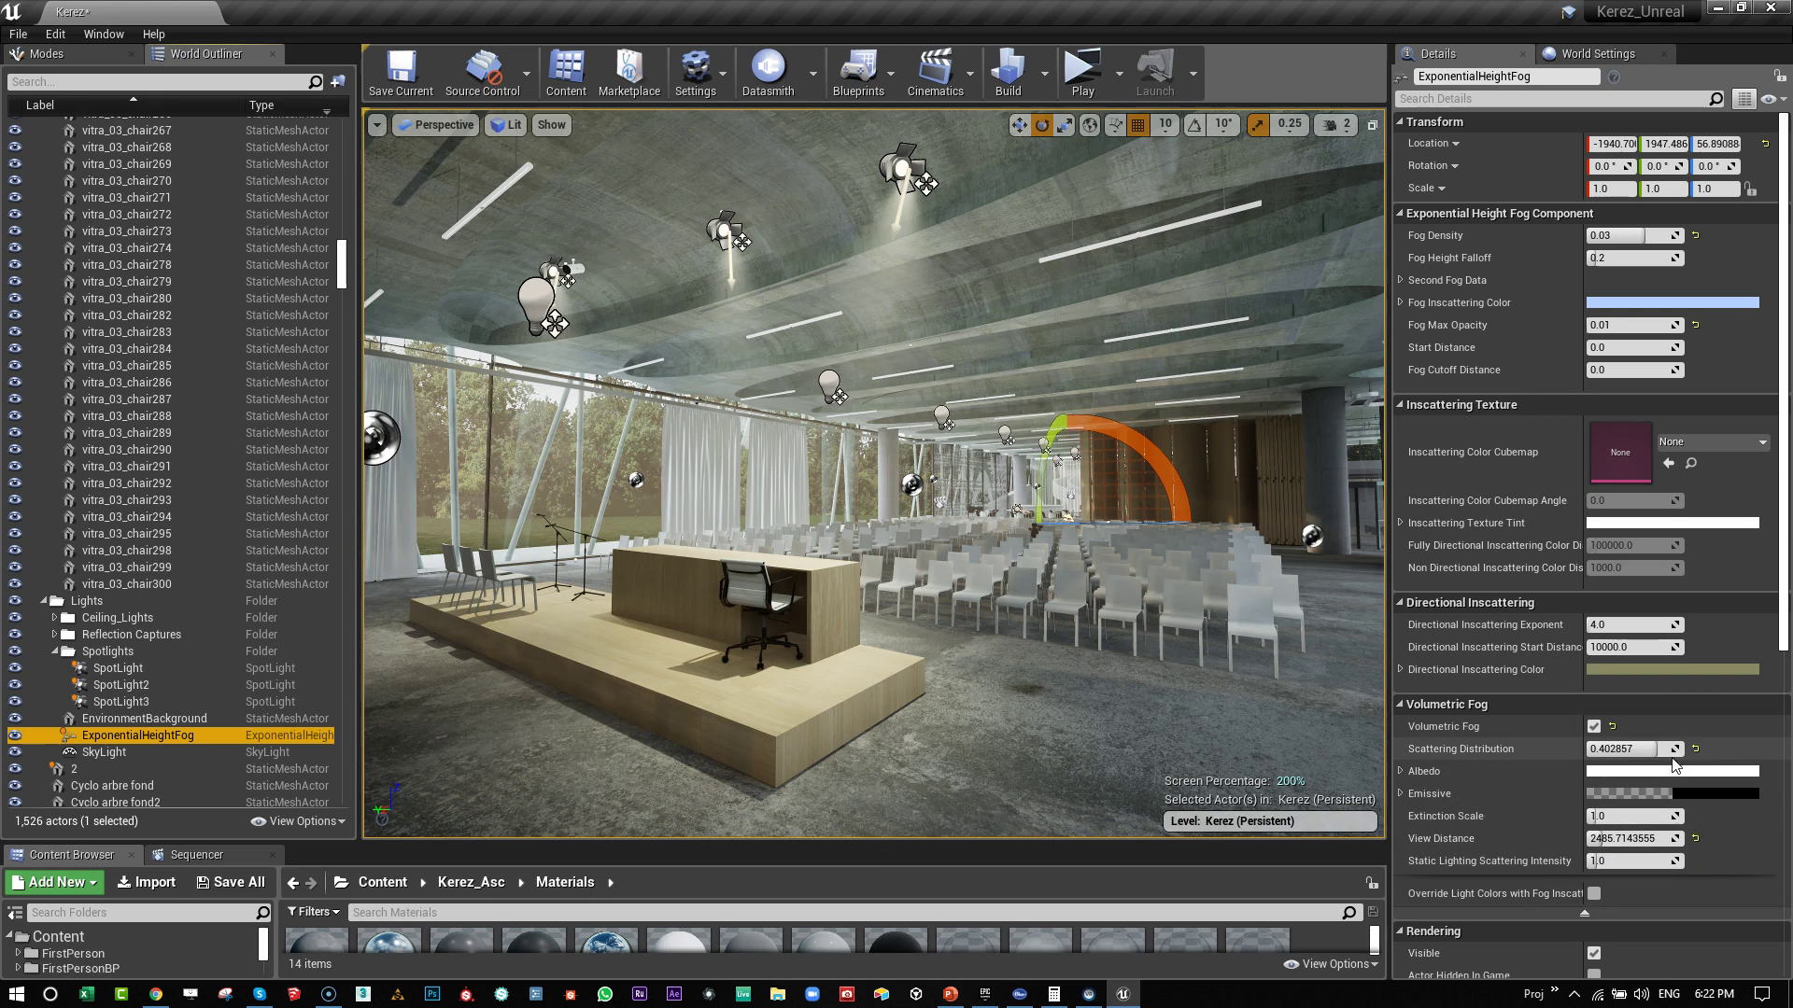
right_drag(979, 470, 955, 476)
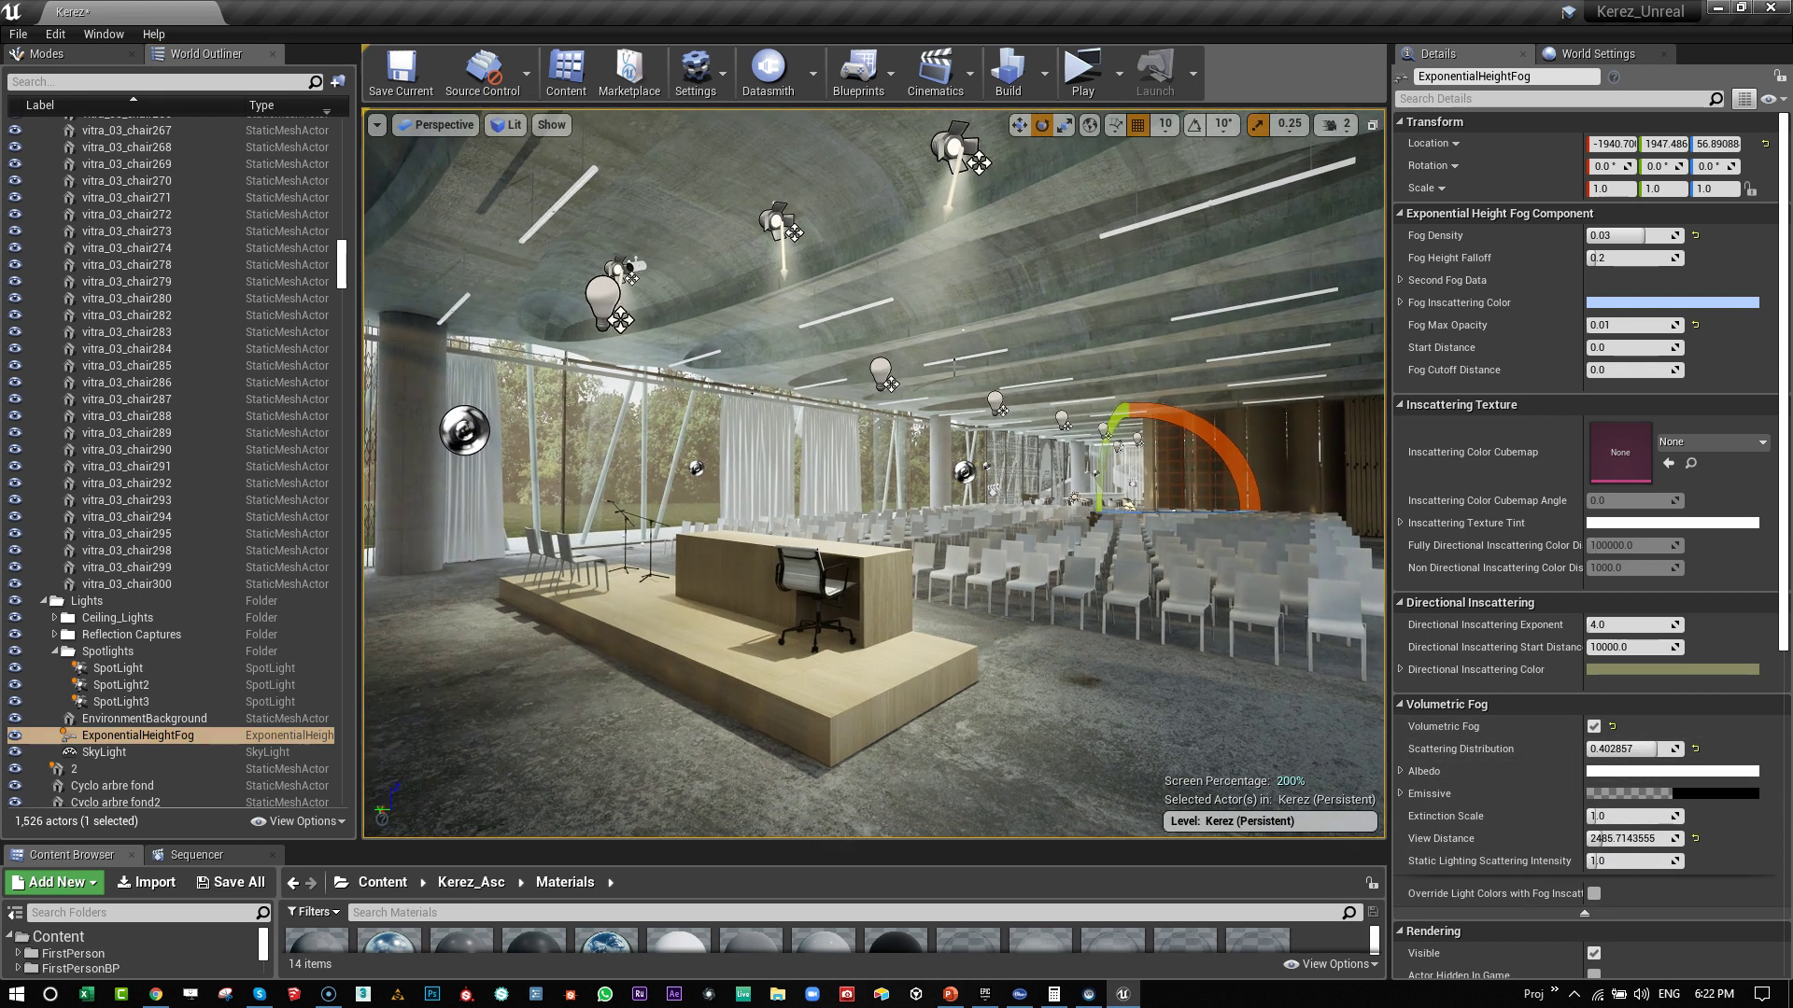
click(777, 222)
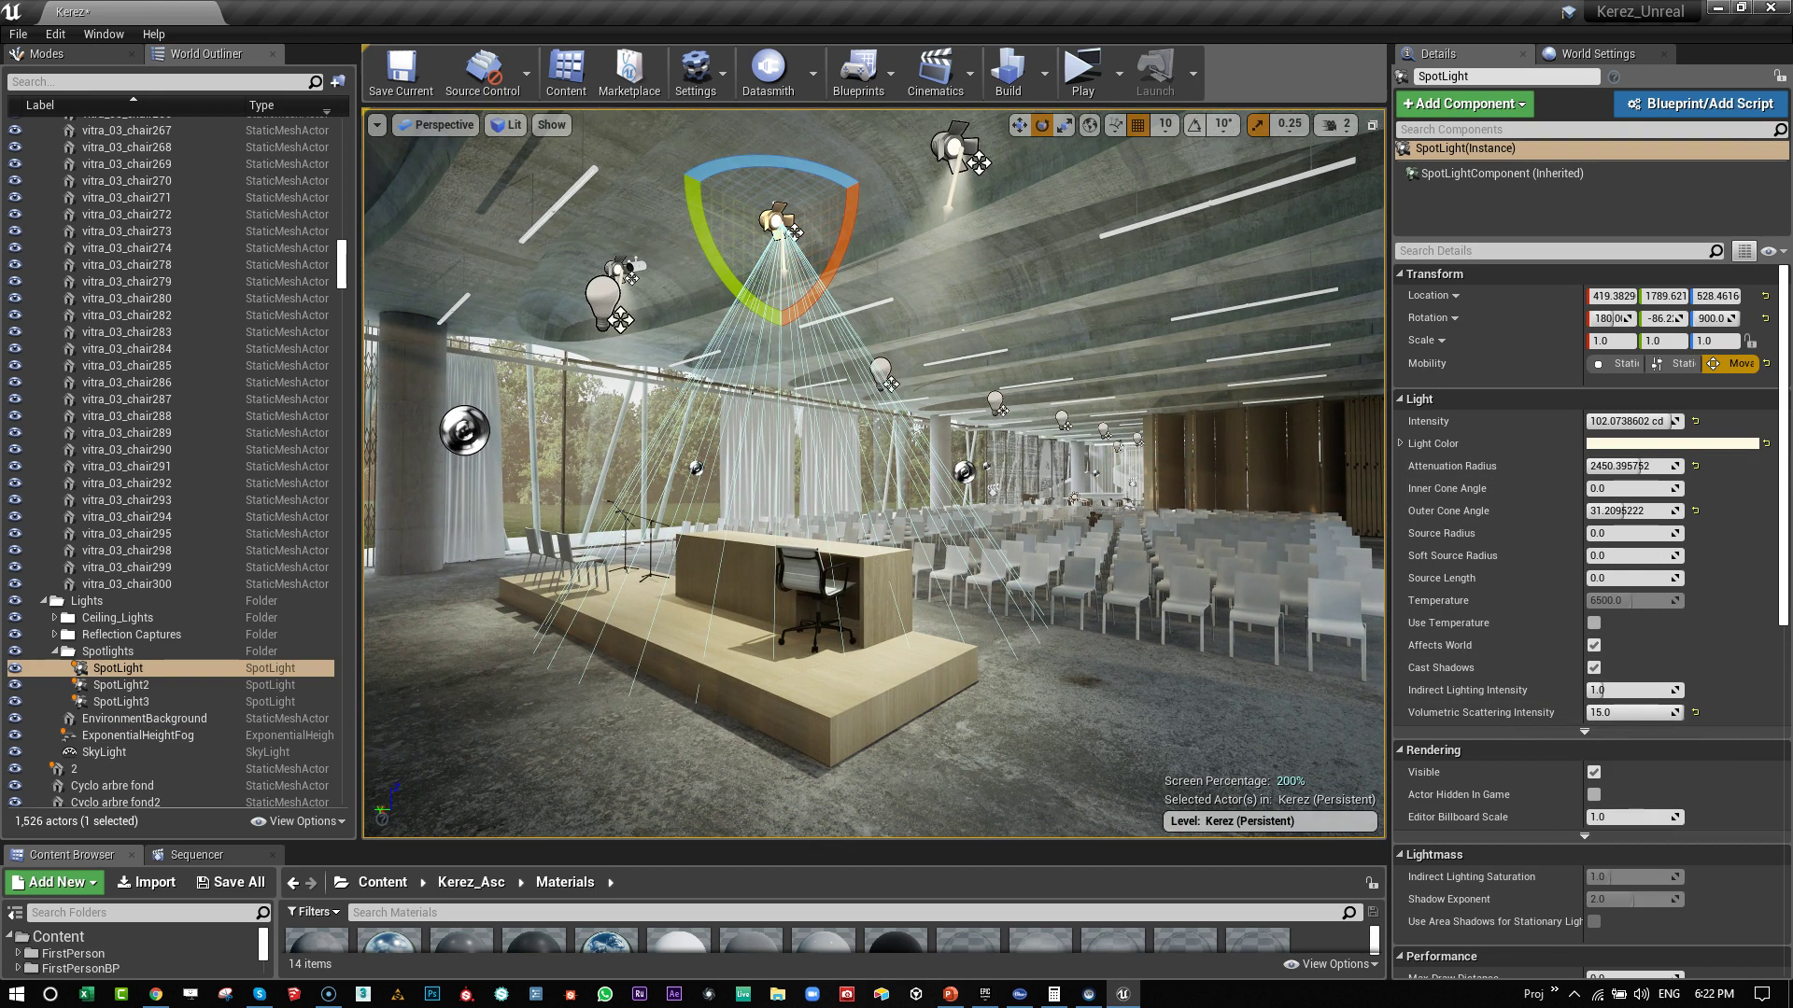
Step: Hide the editor icons, switch the viewport to immersive mode, and examine the spotlit podium and the adjoining seating area
right_drag(874, 473, 832, 488)
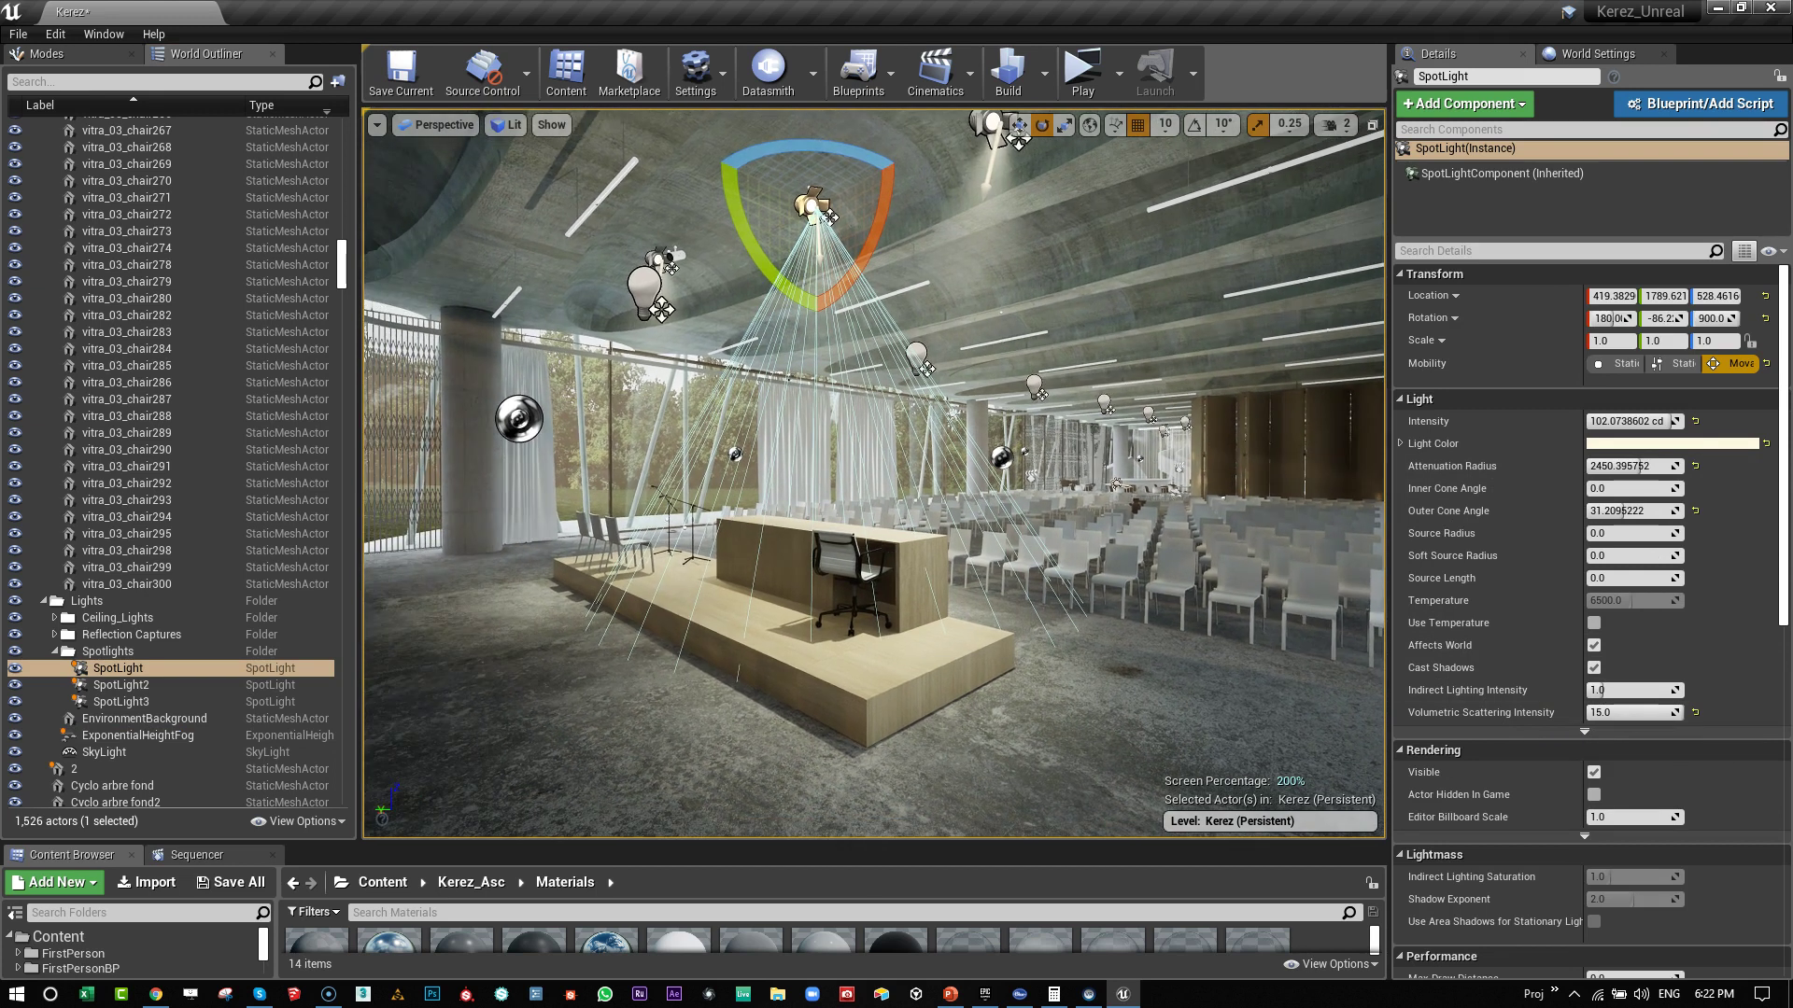
key(g)
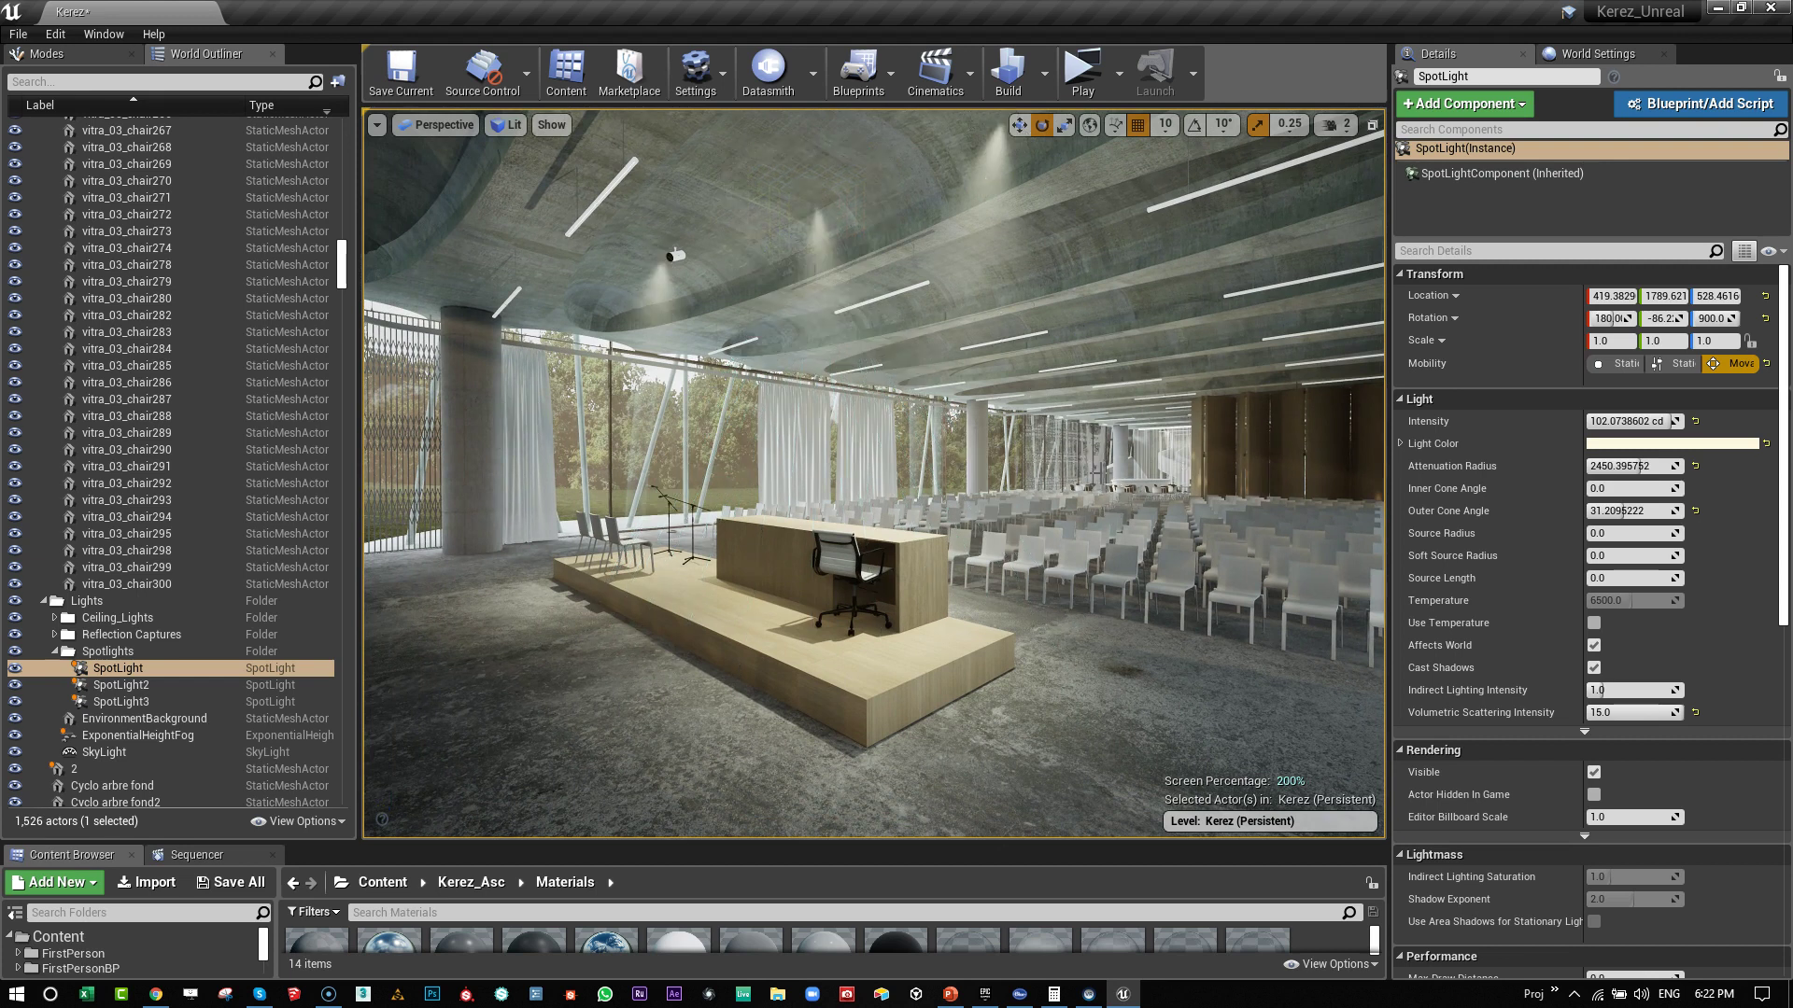
key(F11)
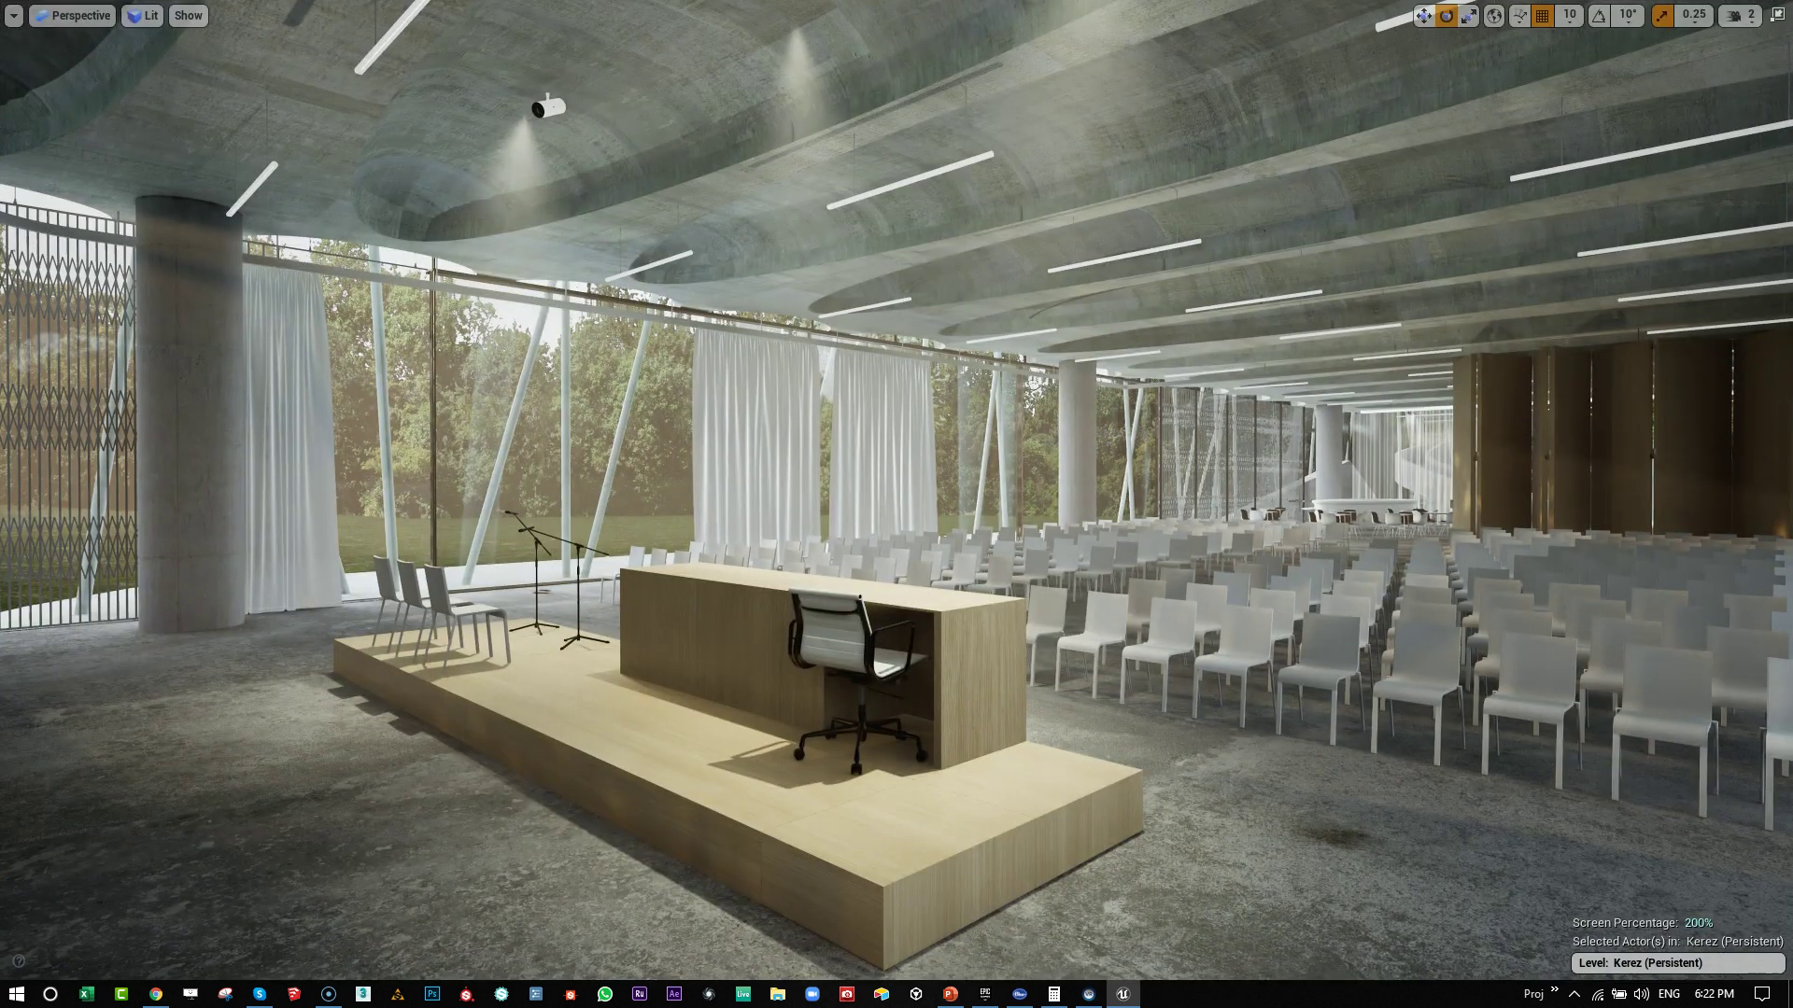
right_drag(896, 504, 956, 513)
middle_drag(1197, 455, 1326, 459)
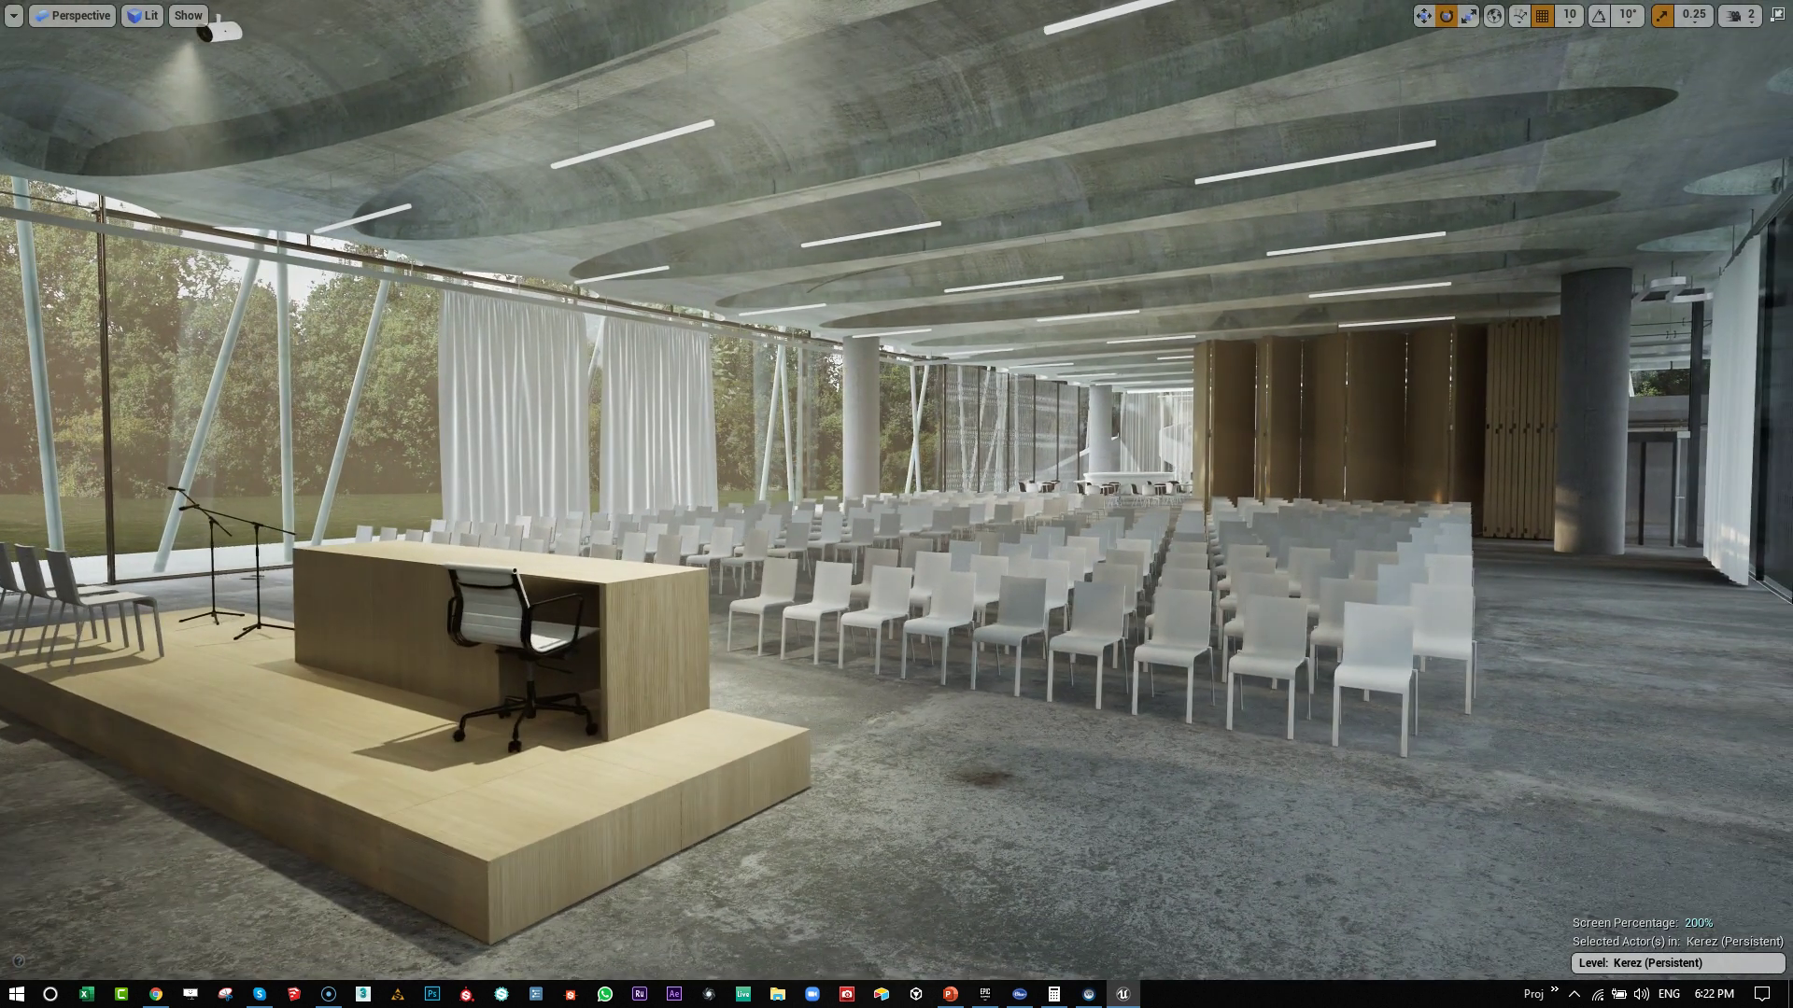
right_drag(1206, 550, 1302, 471)
middle_drag(1205, 550, 1367, 550)
right_drag(1205, 550, 1205, 546)
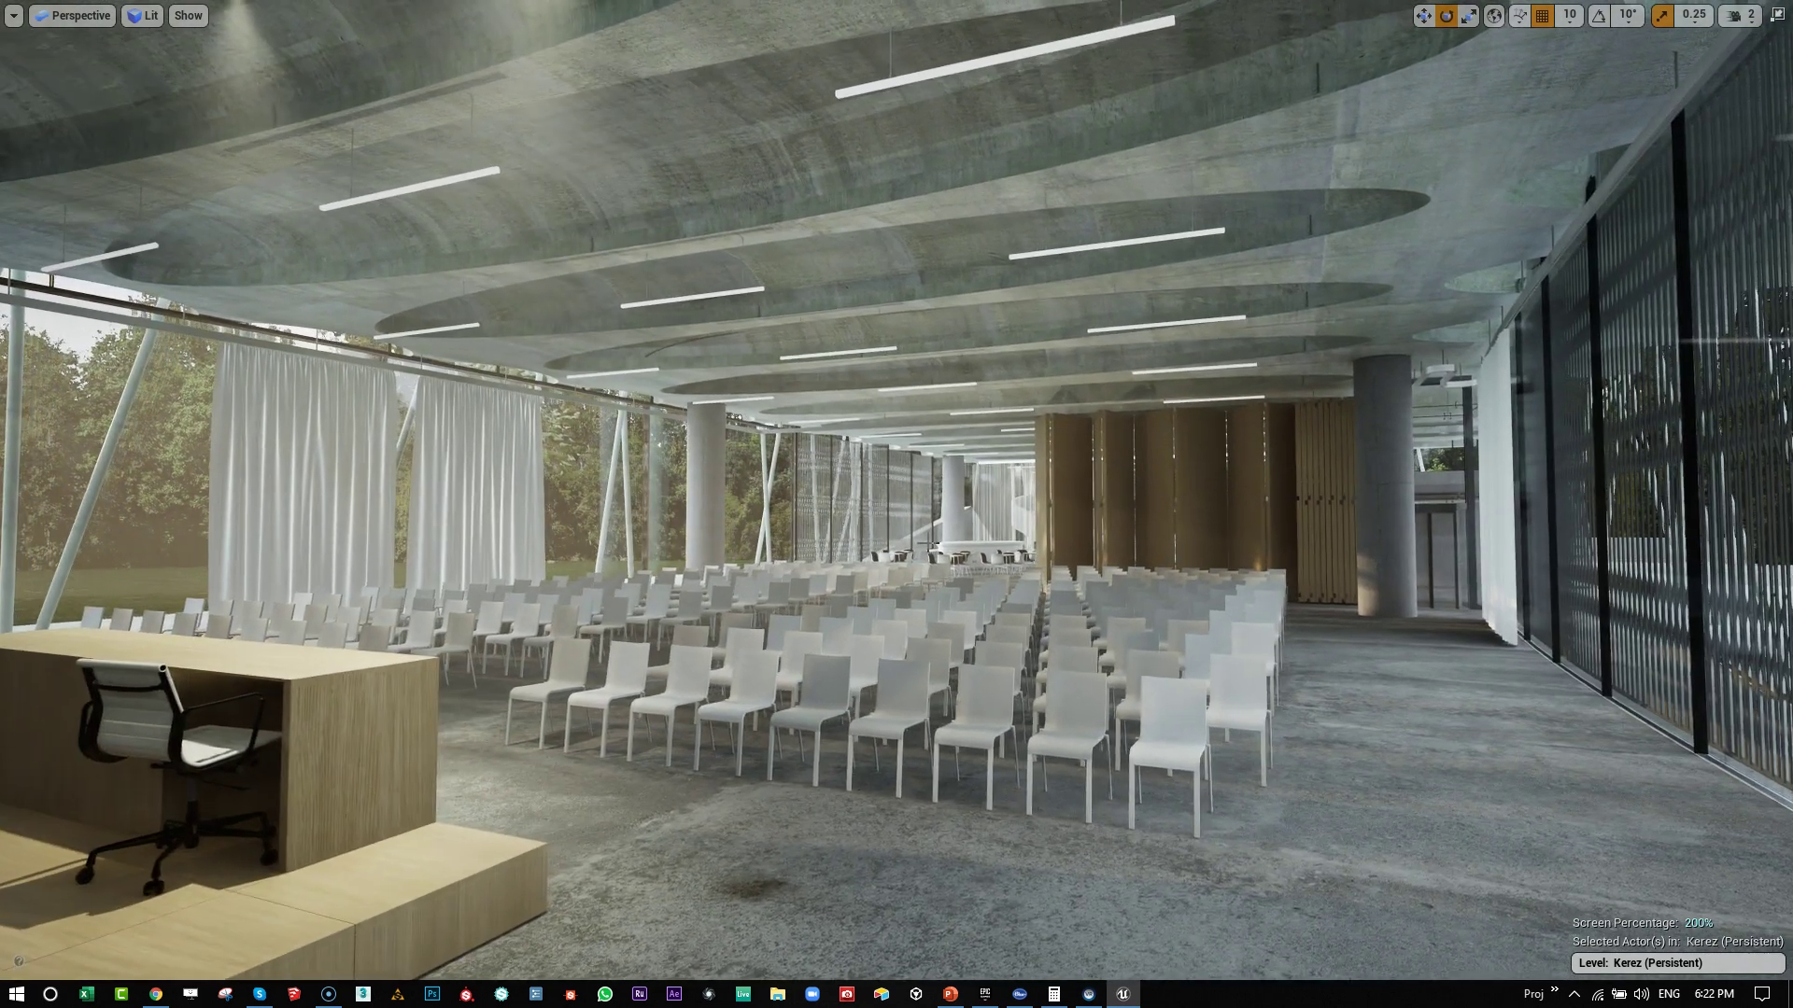
Step: Move past the podium to the front rows of chairs and inspect the seating towards the wooden folding partition
key(s)
right_drag(903, 530, 911, 538)
key(w)
right_drag(965, 615, 1227, 619)
key(a)
key(a)
key(a)
key(w)
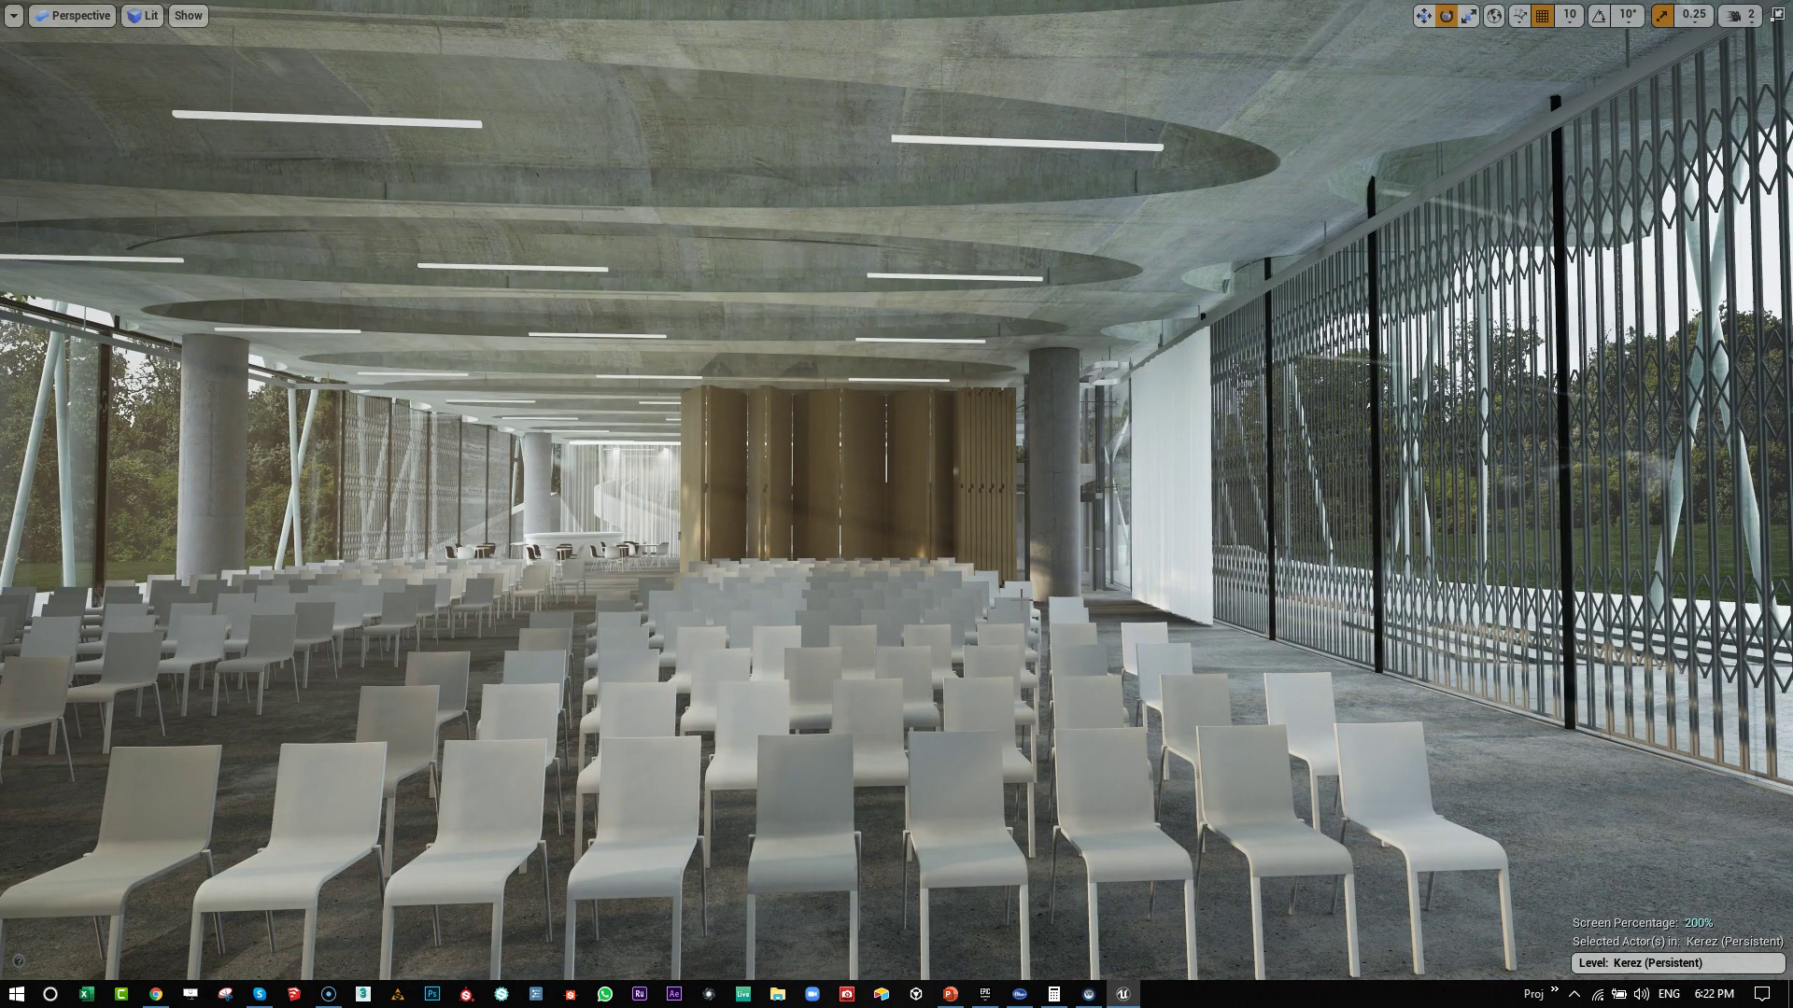
Step: Move sideways across the chair rows to the white curtains and inspect the hall from that corner
key(a)
right_drag(1227, 619, 1226, 636)
key(a)
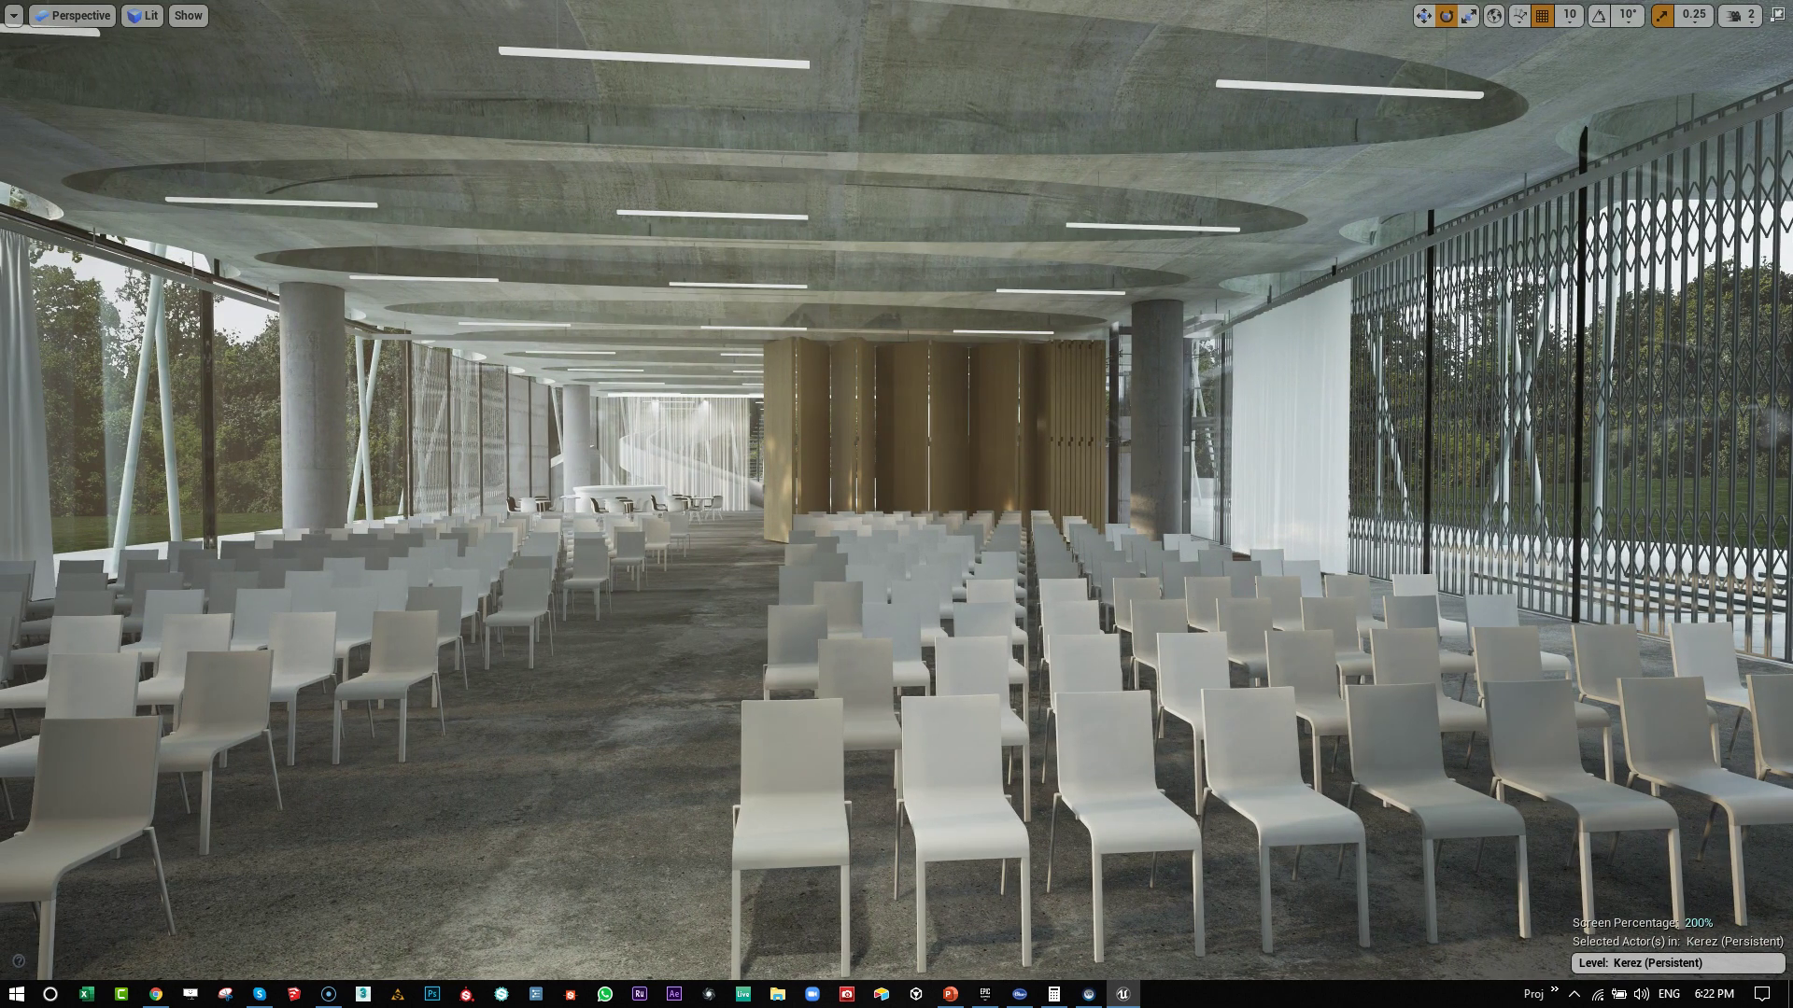
key(a)
right_drag(1227, 636, 1263, 635)
key(a)
key(a)
key(s)
key(s)
key(a)
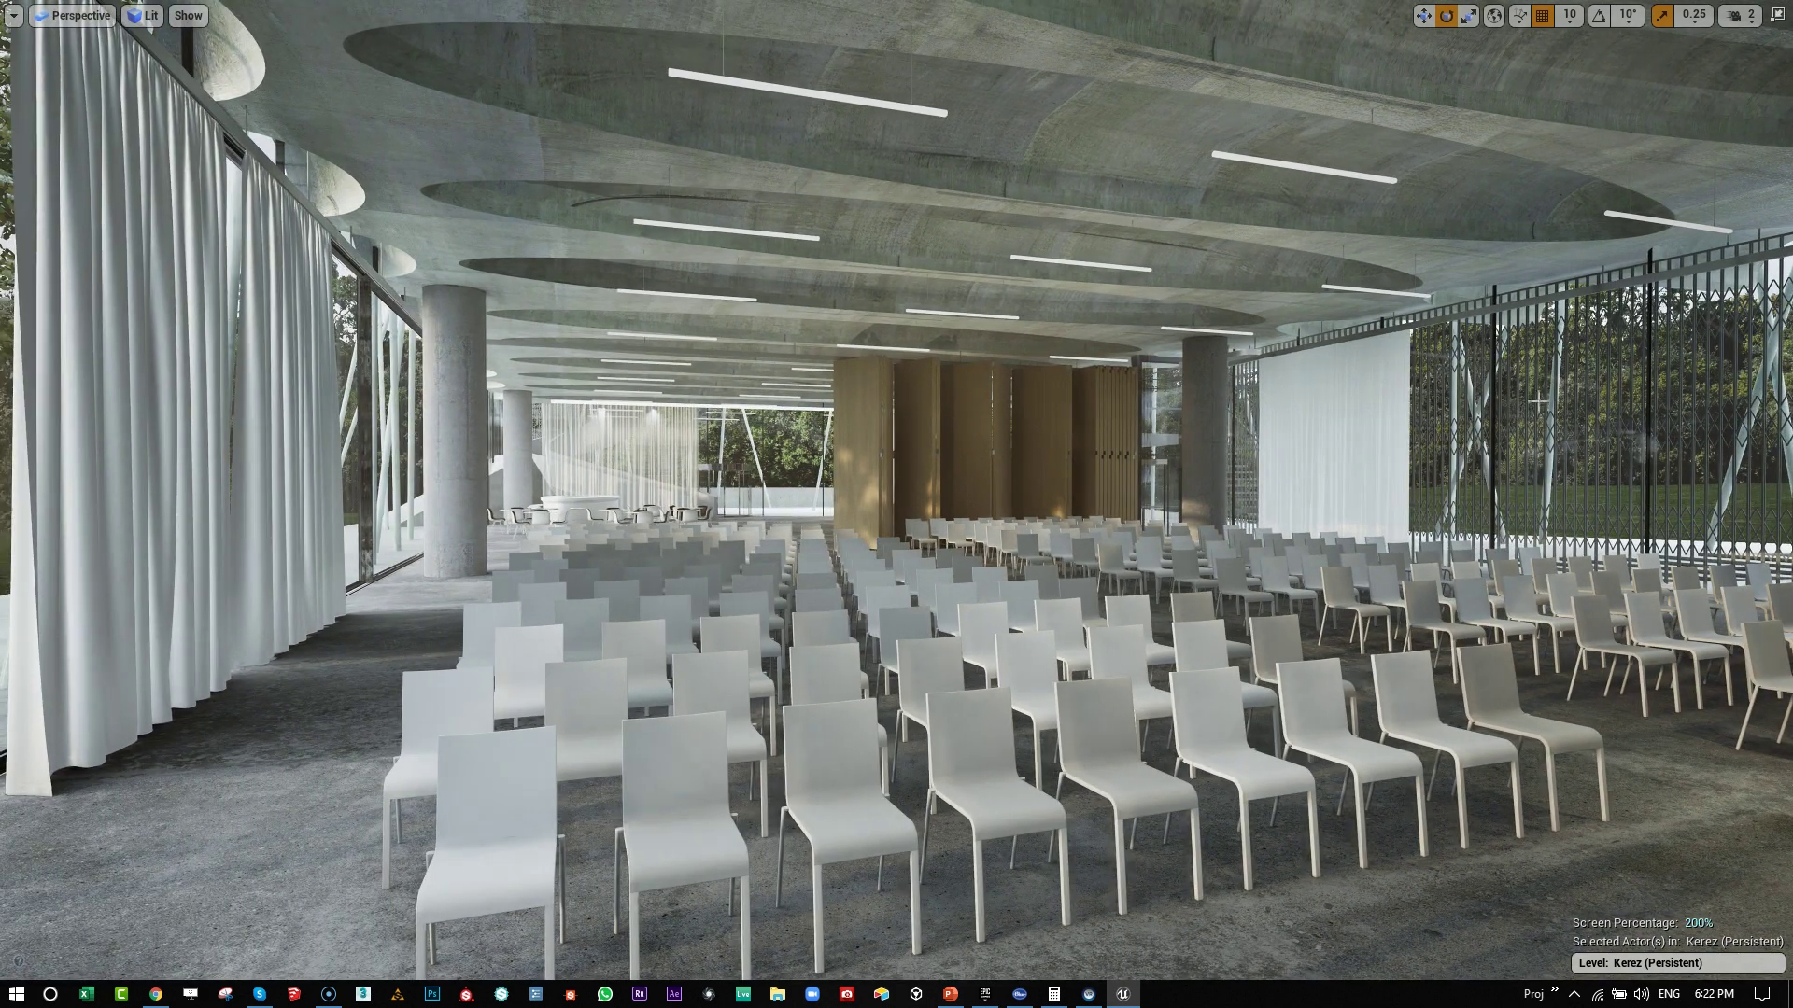
Step: Return to the aisle between the chair blocks and advance along it towards the wooden partition and distant tables
key(d)
key(w)
right_drag(1263, 635, 1273, 633)
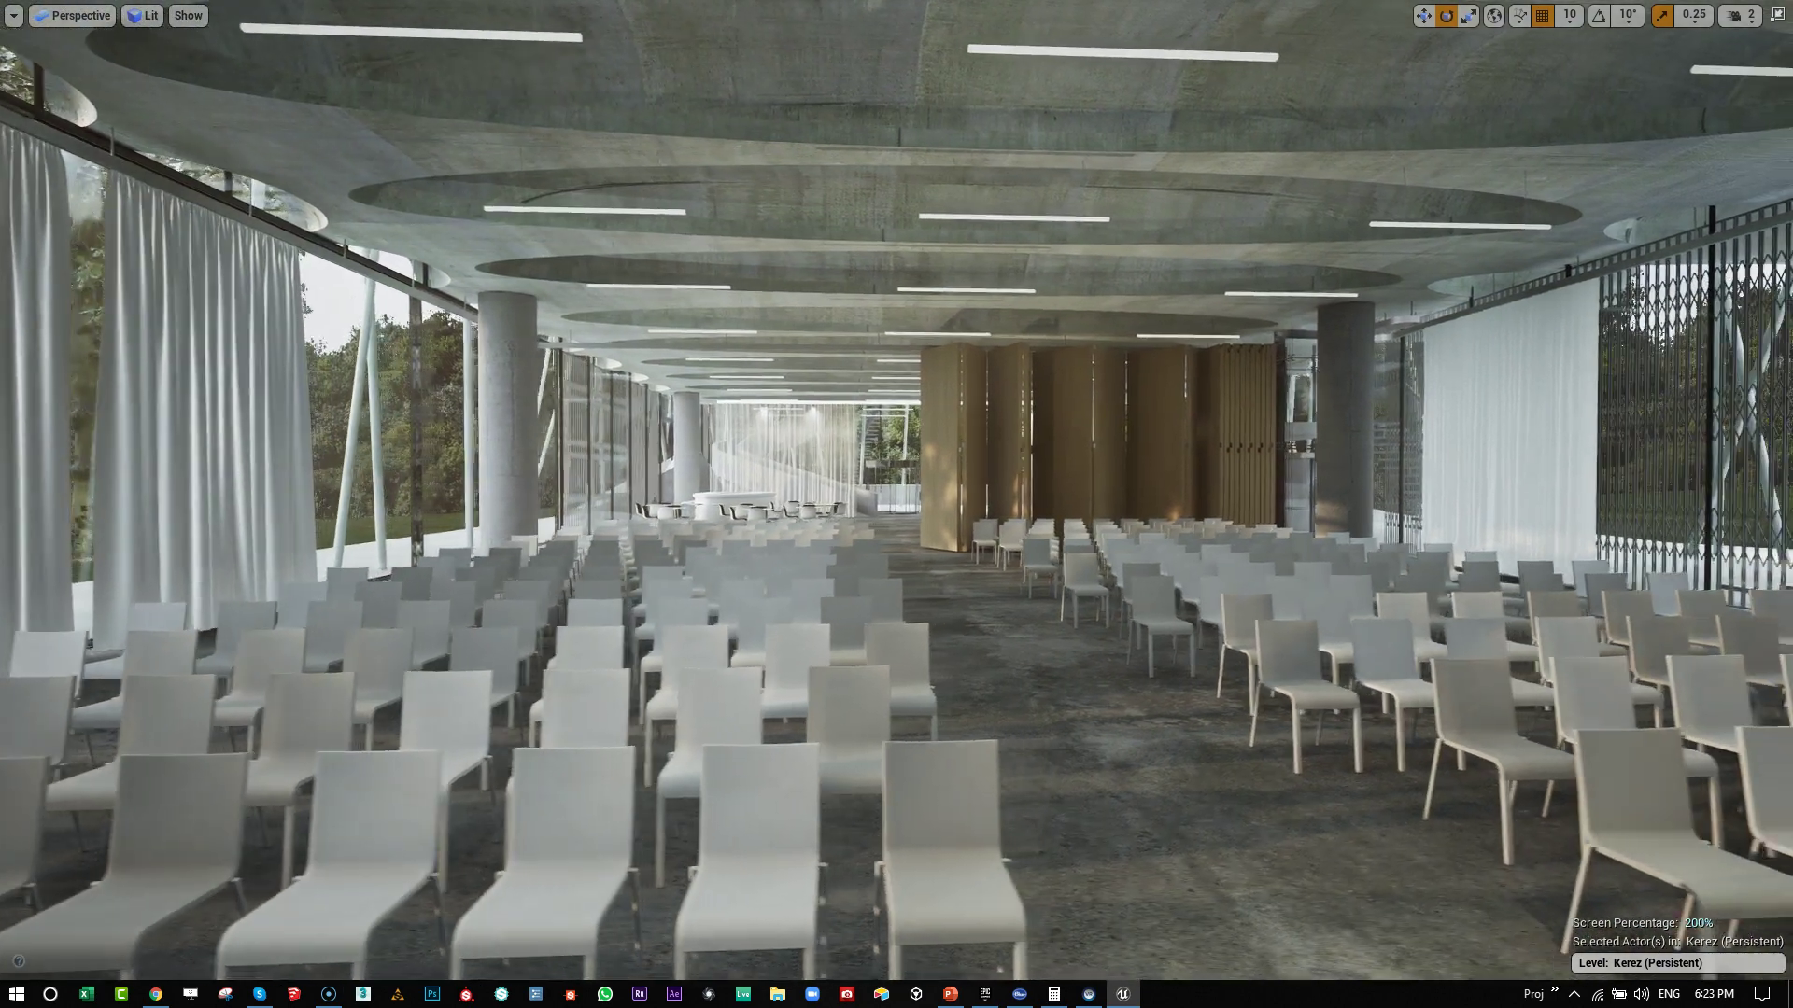
key(w)
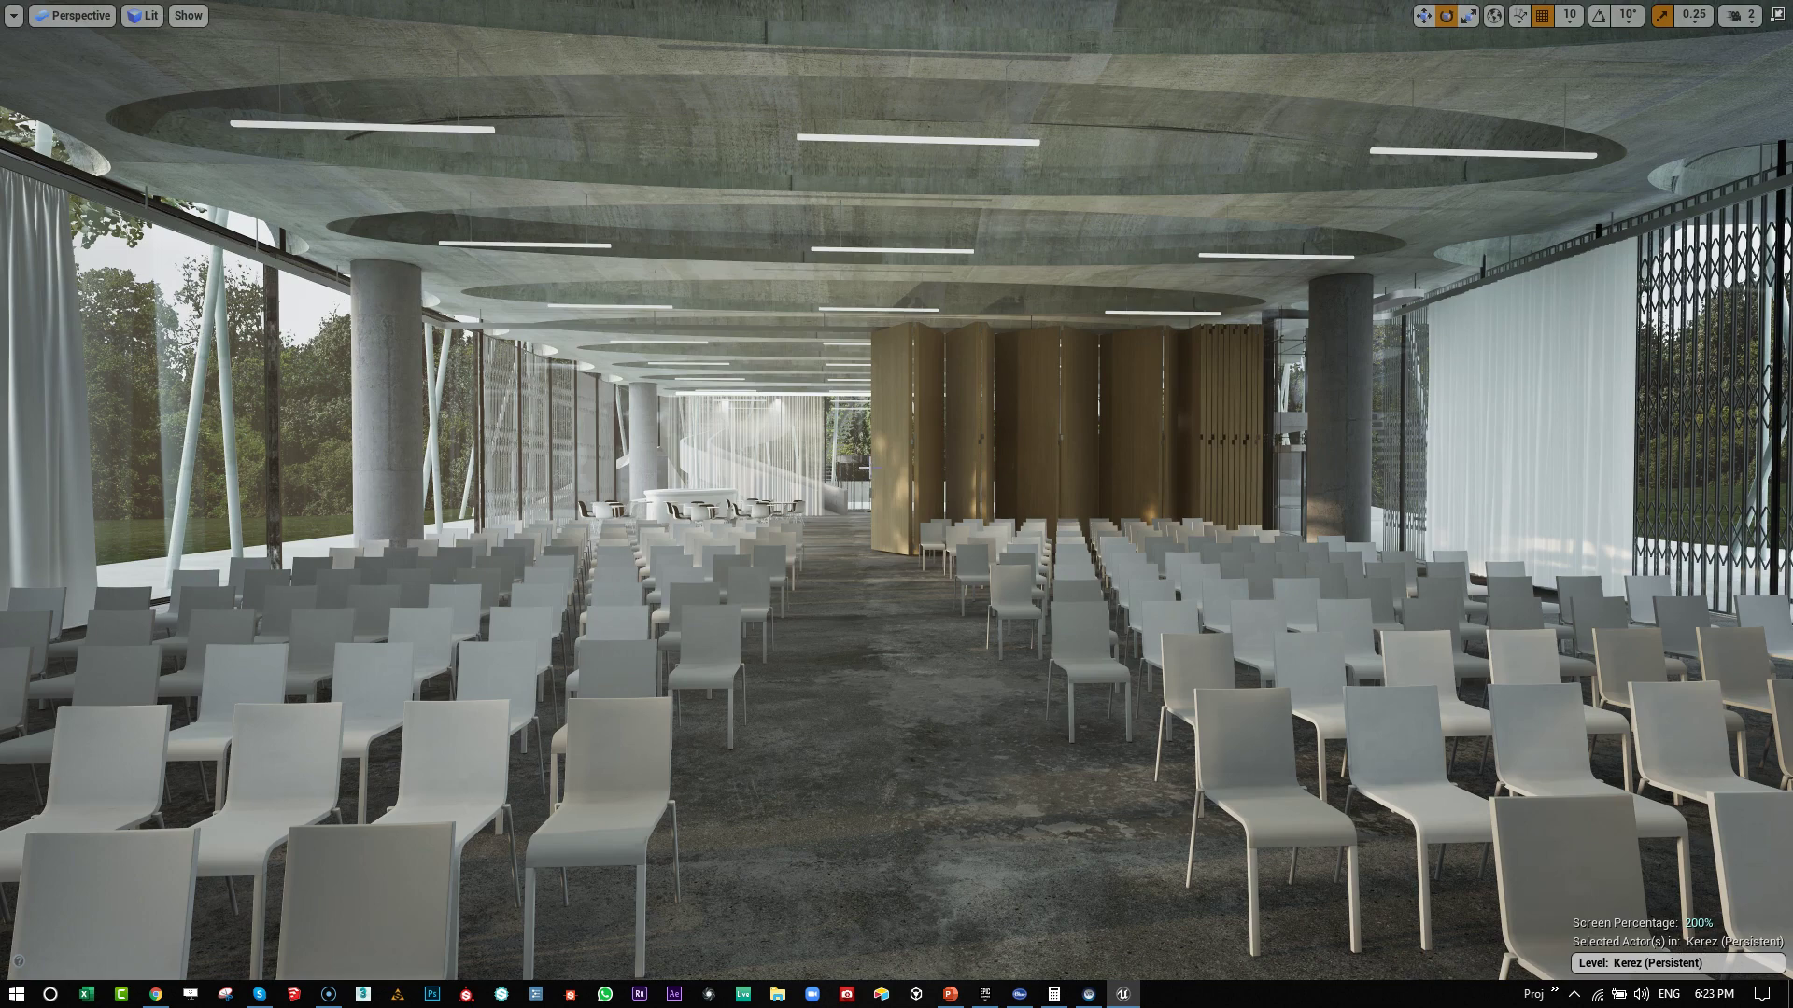
key(w)
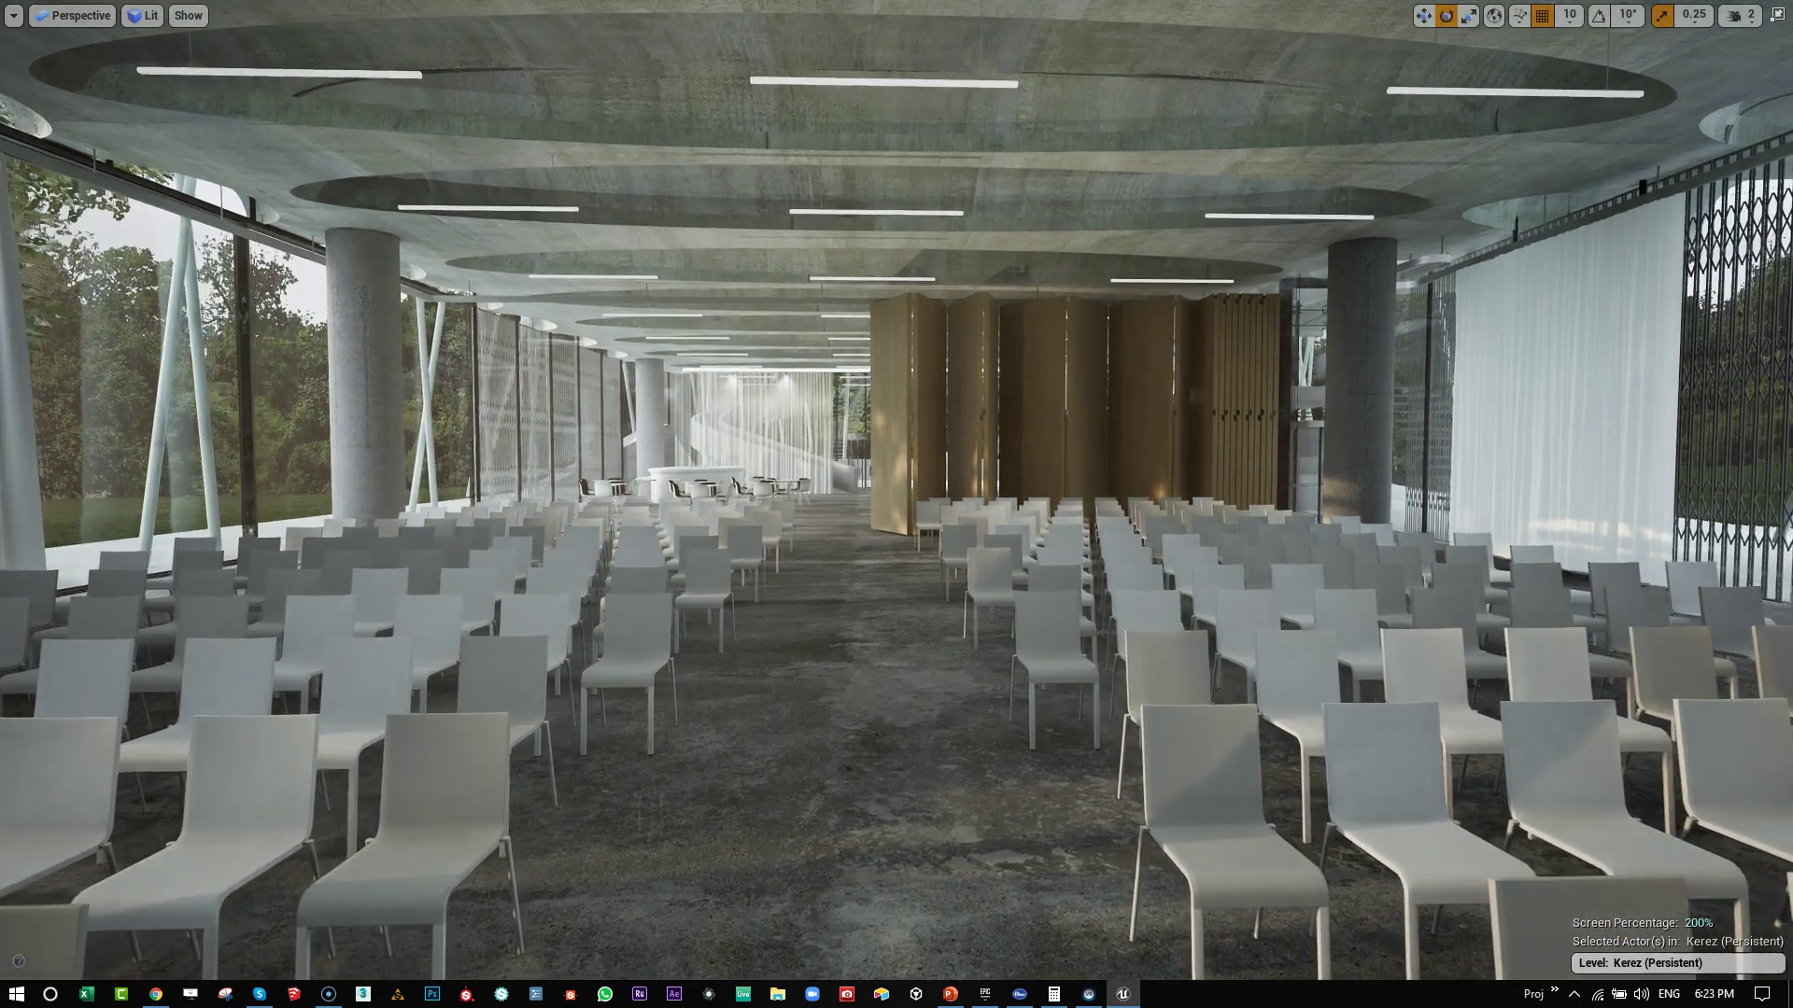